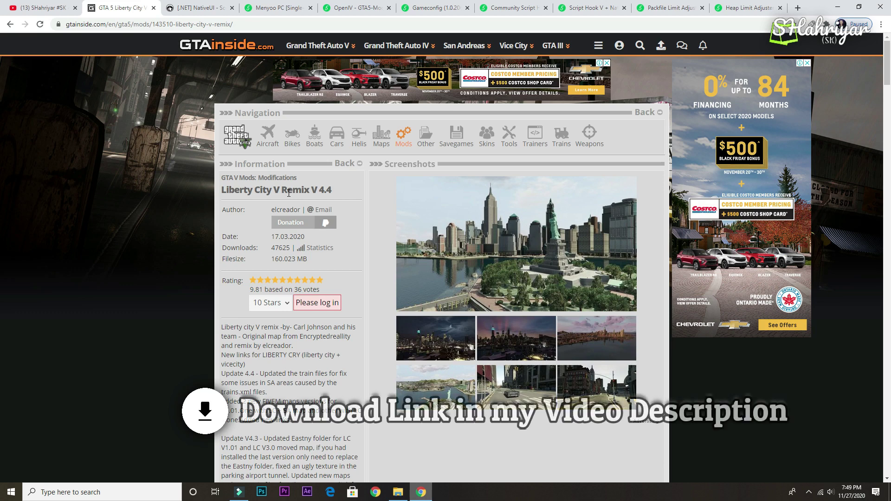
# Browse the Liberty City V Remix V 4.4 screenshots and locate the mod's download section.
pyautogui.click(604, 205)
pyautogui.click(613, 181)
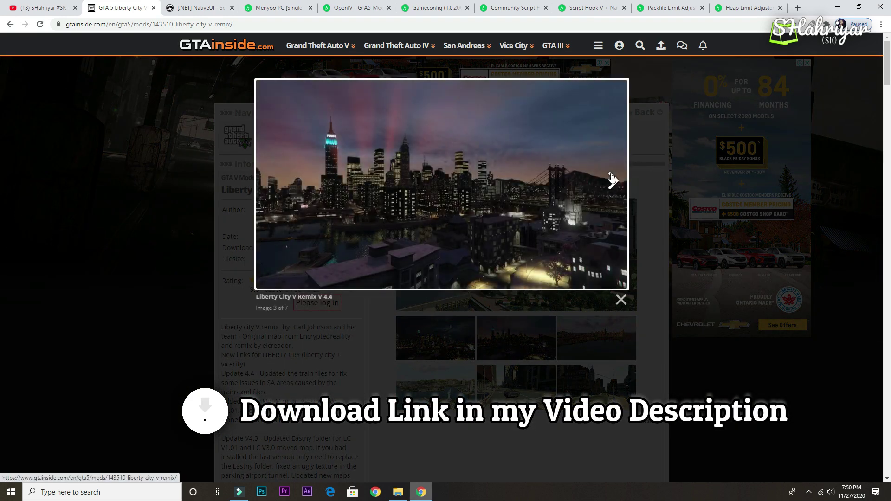
pyautogui.click(621, 299)
pyautogui.moveTo(888, 74); pyautogui.dragTo(887, 348)
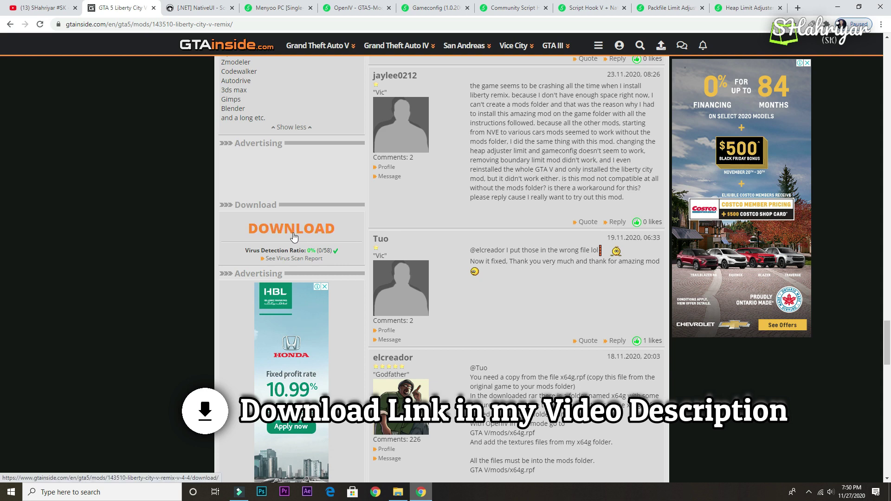
# Review the NativeUI Library 1.9.1 and Menyoo PC 1.1.1 download pages.
pyautogui.click(200, 8)
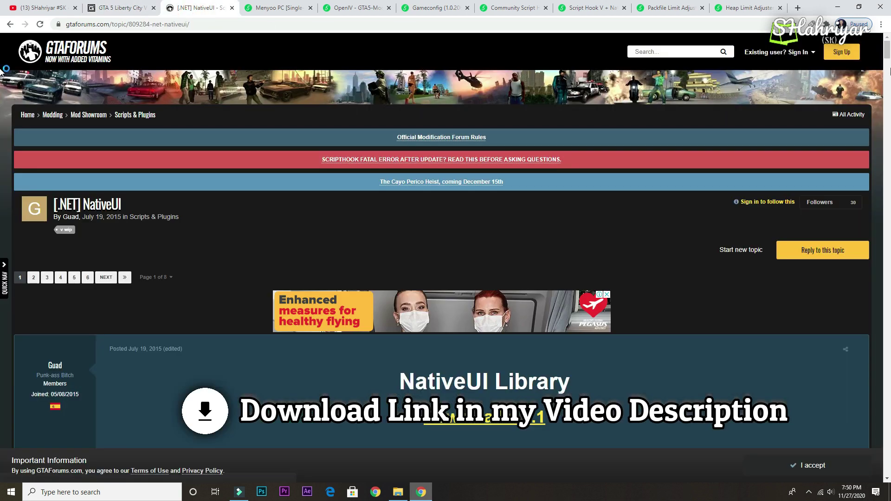
pyautogui.scroll(-5, 2, 67)
pyautogui.scroll(-1, 1, 68)
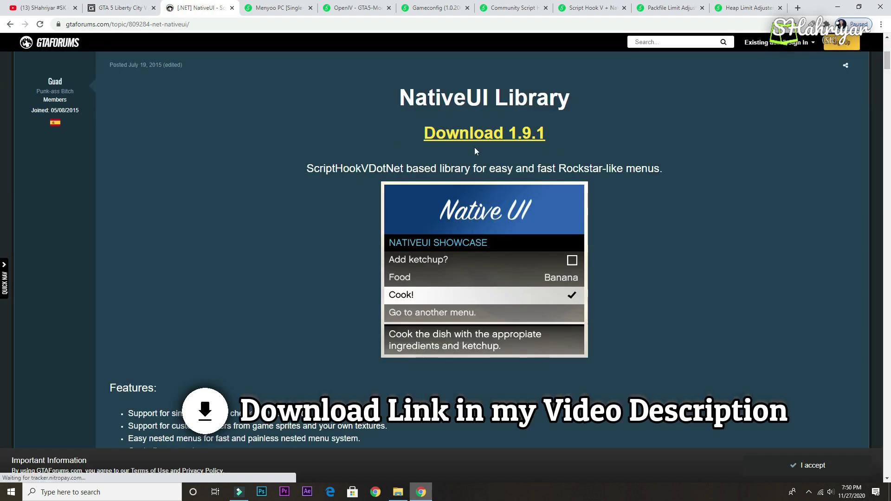
pyautogui.click(279, 8)
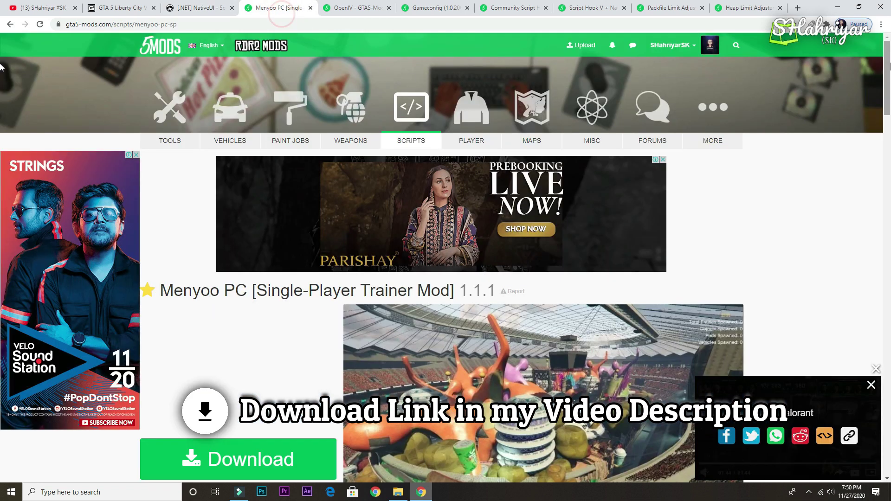
pyautogui.scroll(-3, 165, 129)
pyautogui.moveTo(163, 130); pyautogui.dragTo(360, 136)
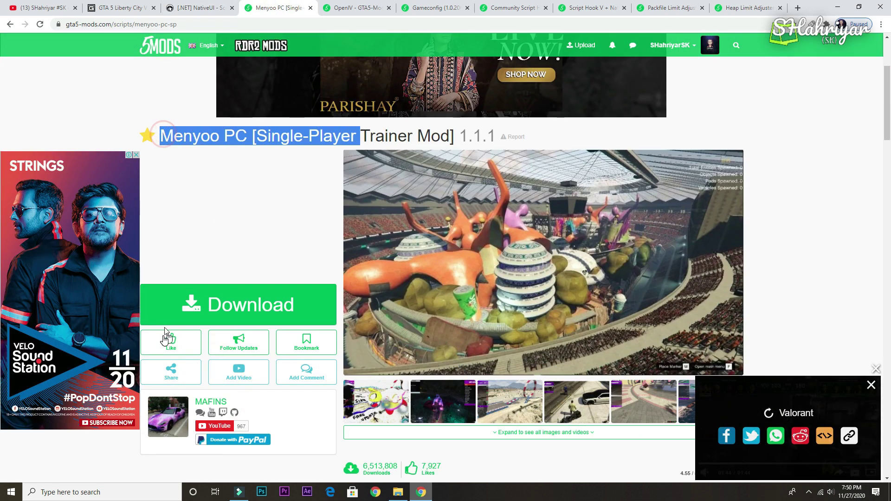
# Review the download pages for OpenIV 4.0 and Gameconfig (1.0.2060.1) for Limitless Vehicles V21.7.
pyautogui.click(348, 8)
pyautogui.scroll(-3, 596, 110)
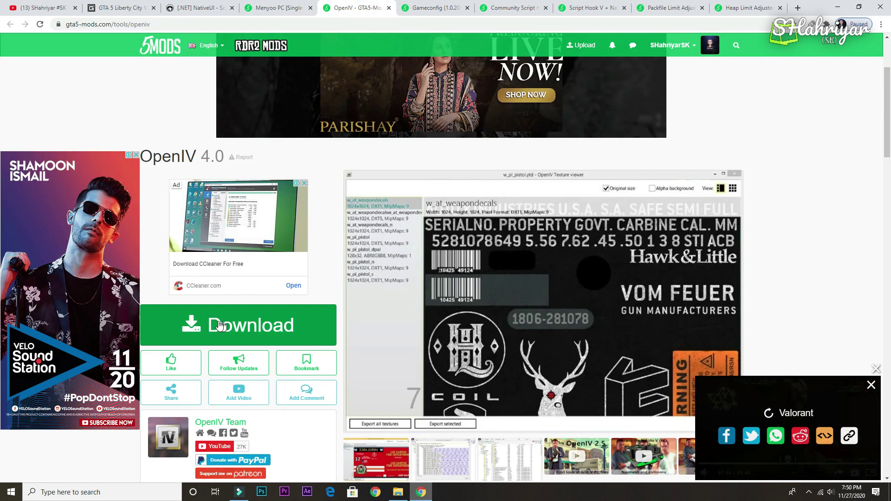
pyautogui.click(423, 9)
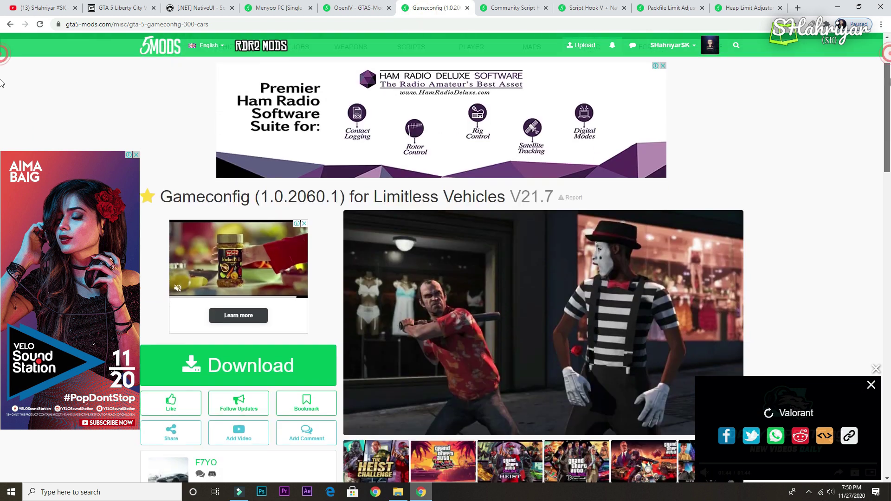
pyautogui.scroll(-1, 152, 125)
pyautogui.moveTo(233, 158); pyautogui.dragTo(317, 159)
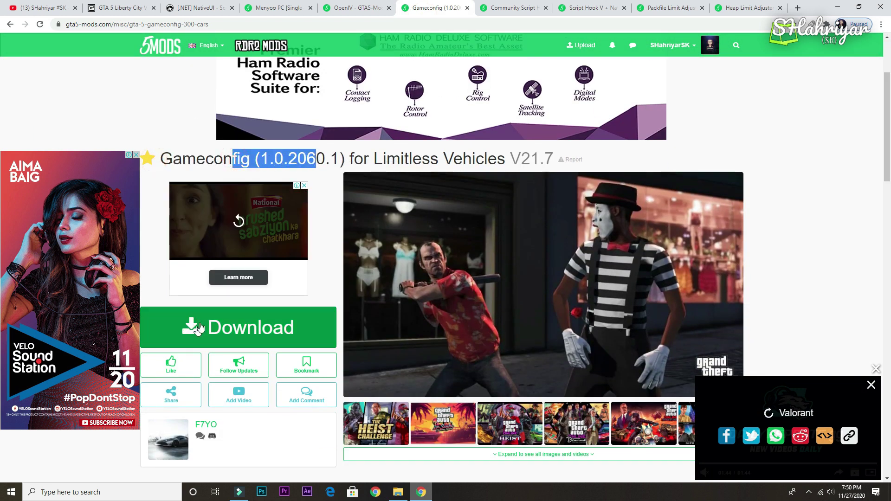
# Review the download pages for Community Script Hook V .NET 3.0.4 and Script Hook V + Native Trainer.
pyautogui.click(505, 7)
pyautogui.scroll(-3, 1, 67)
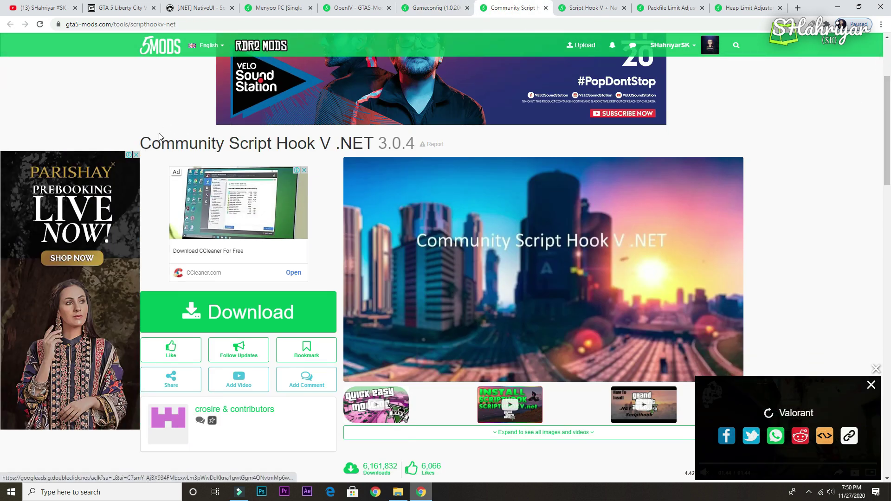
pyautogui.moveTo(139, 143); pyautogui.dragTo(297, 144)
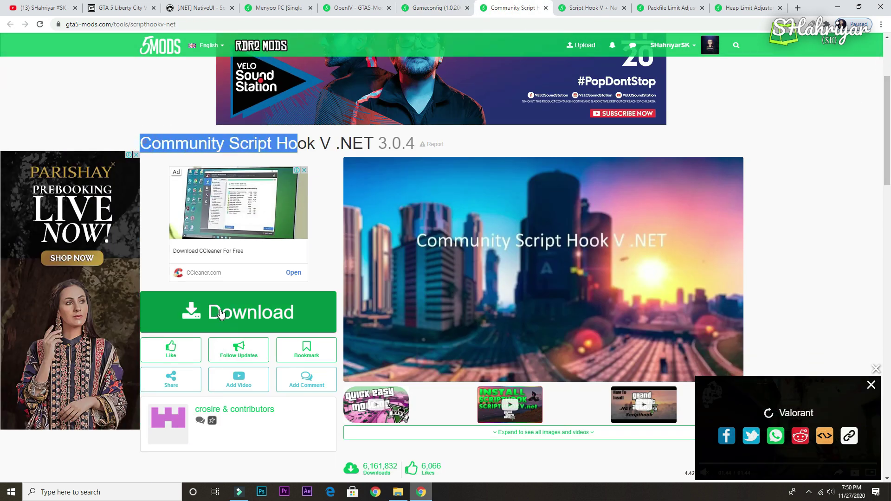
pyautogui.click(588, 8)
pyautogui.moveTo(151, 288); pyautogui.dragTo(426, 282)
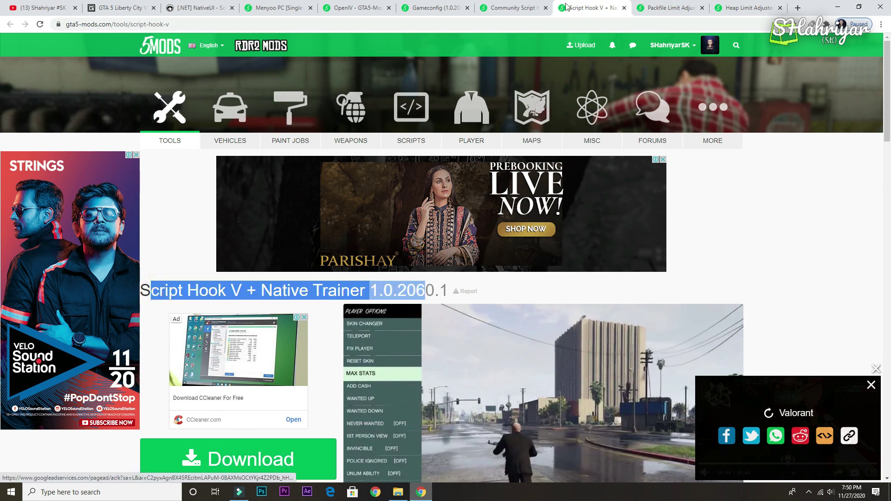
# Review the download pages for Packfile Limit Adjuster 1.1 and Heap Limit Adjuster 1.0.0.
pyautogui.click(668, 6)
pyautogui.moveTo(162, 291); pyautogui.dragTo(377, 291)
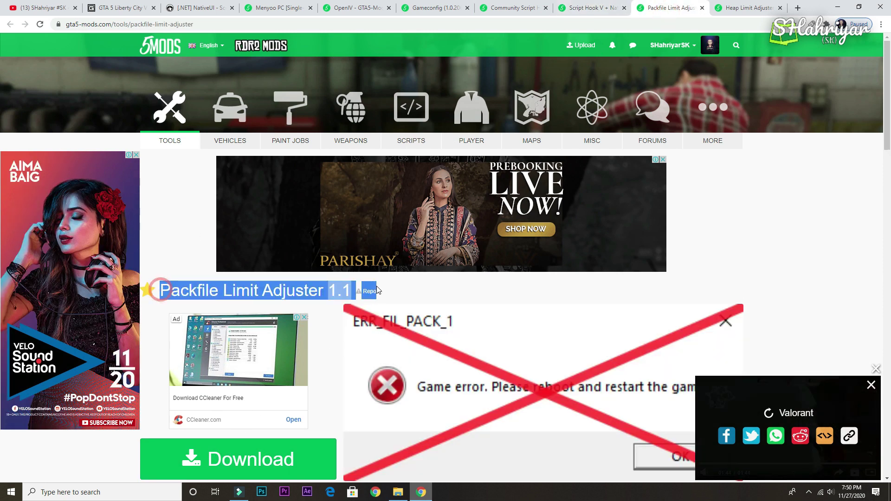
pyautogui.click(723, 13)
pyautogui.moveTo(158, 291); pyautogui.dragTo(476, 291)
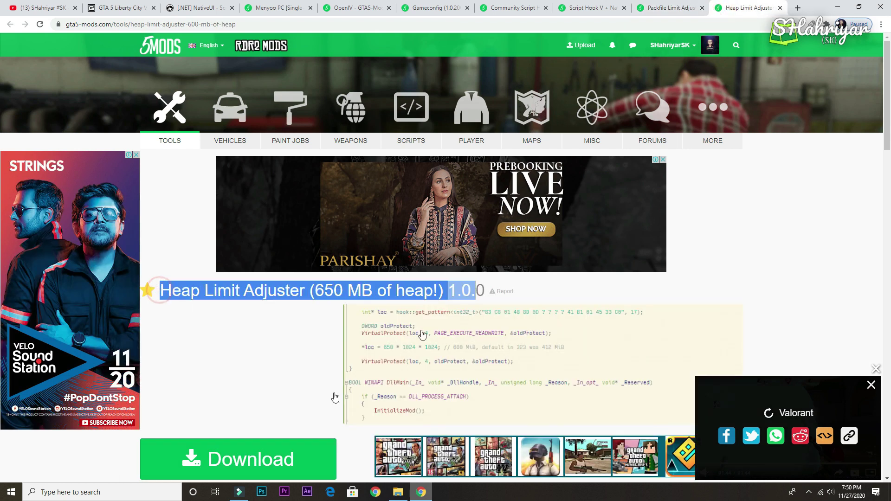
# Switch to File Explorer and extract the LIBERTY V remix and MenyooSP archives into their own folders in LIBERTY CITY MOD 2020.
pyautogui.click(841, 7)
pyautogui.click(394, 491)
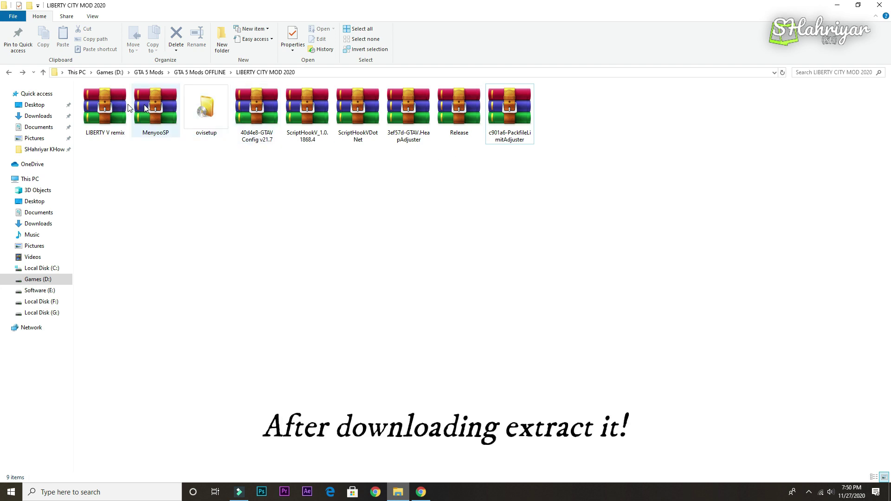
pyautogui.rightClick(113, 104)
pyautogui.click(143, 163)
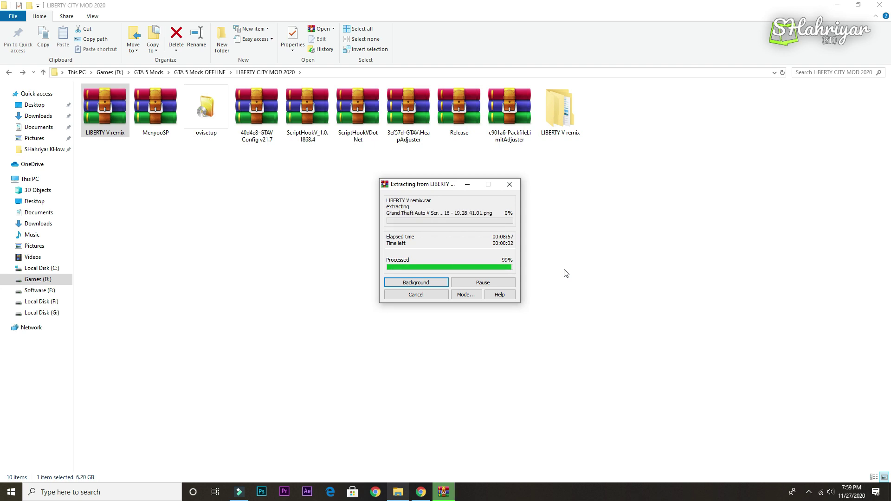
pyautogui.rightClick(149, 117)
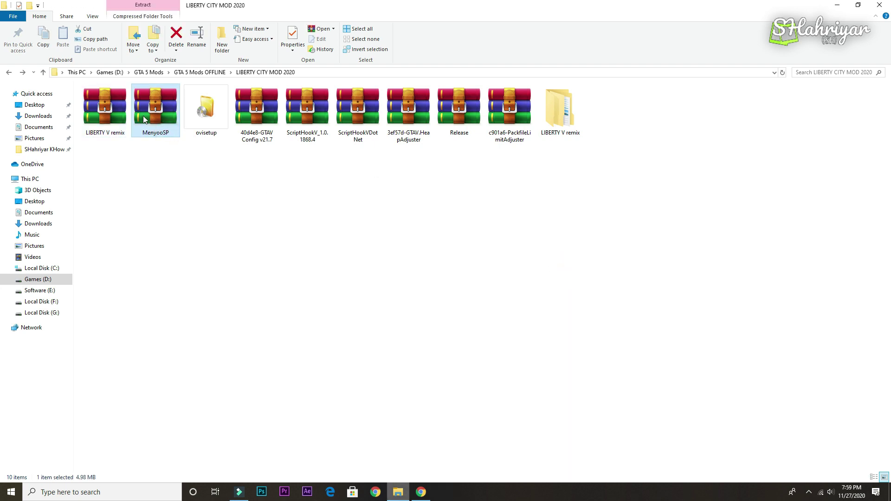
pyautogui.click(175, 170)
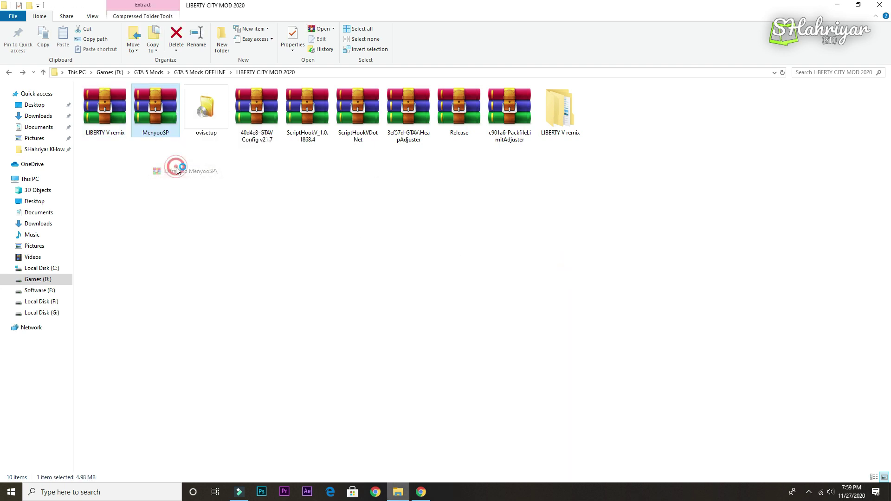
# Extract the GTAV Config v21.7, ScriptHookV_1.0.1868.4 and ScriptHookVDotNet archives into their own folders.
pyautogui.rightClick(252, 110)
pyautogui.click(283, 168)
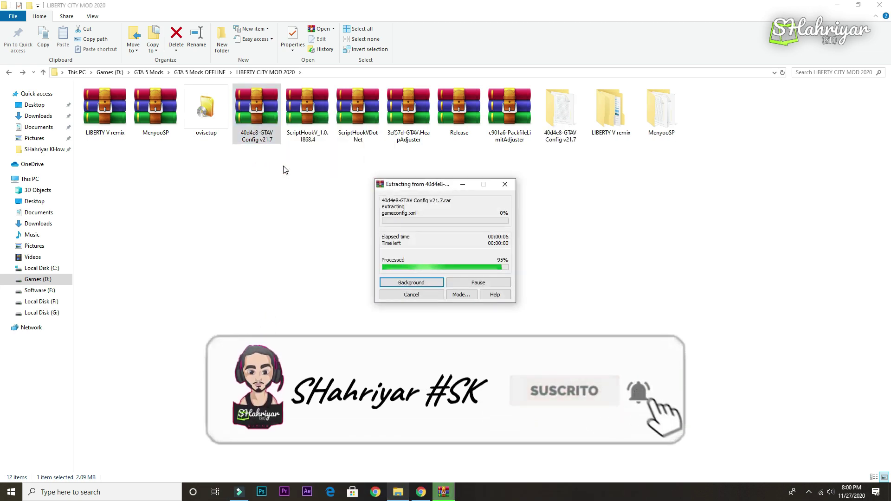
pyautogui.rightClick(308, 110)
pyautogui.click(338, 173)
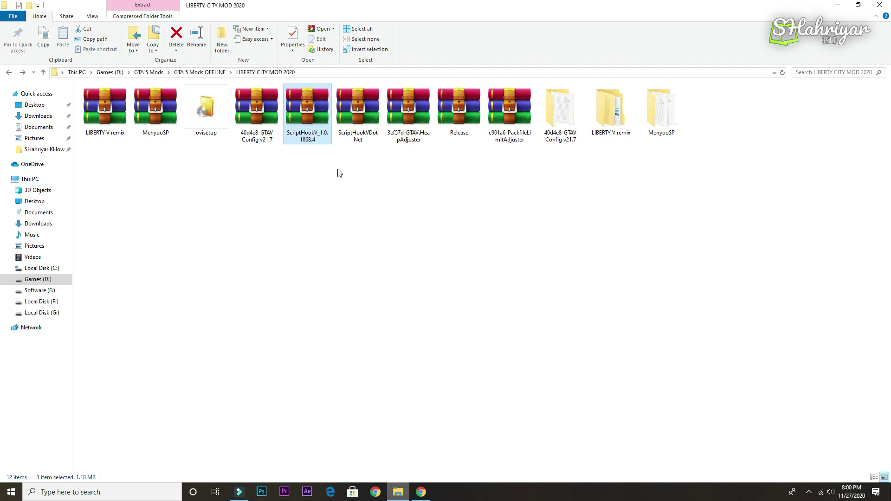
pyautogui.rightClick(365, 118)
pyautogui.click(385, 180)
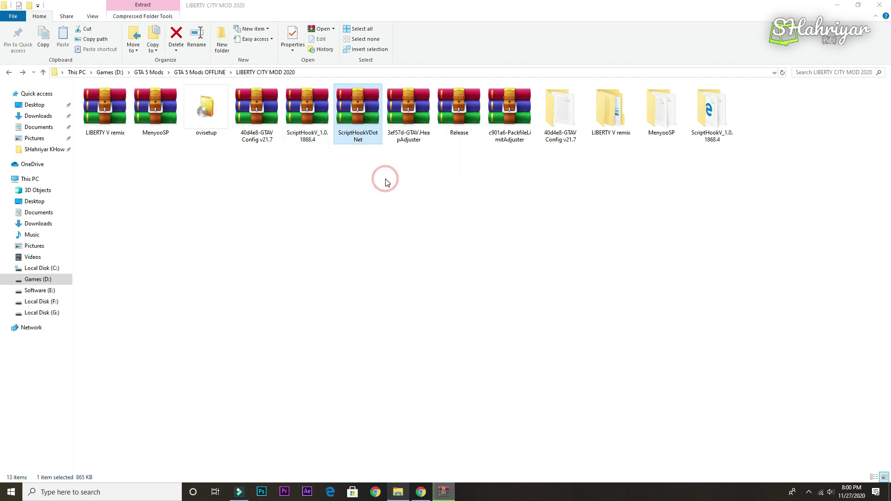
# Extract the GTAV.HeapAdjuster, Release and PackfileLimitAdjuster archives into their own folders.
pyautogui.click(399, 133)
pyautogui.rightClick(418, 130)
pyautogui.click(441, 184)
pyautogui.click(453, 129)
pyautogui.rightClick(453, 129)
pyautogui.click(482, 184)
pyautogui.click(511, 119)
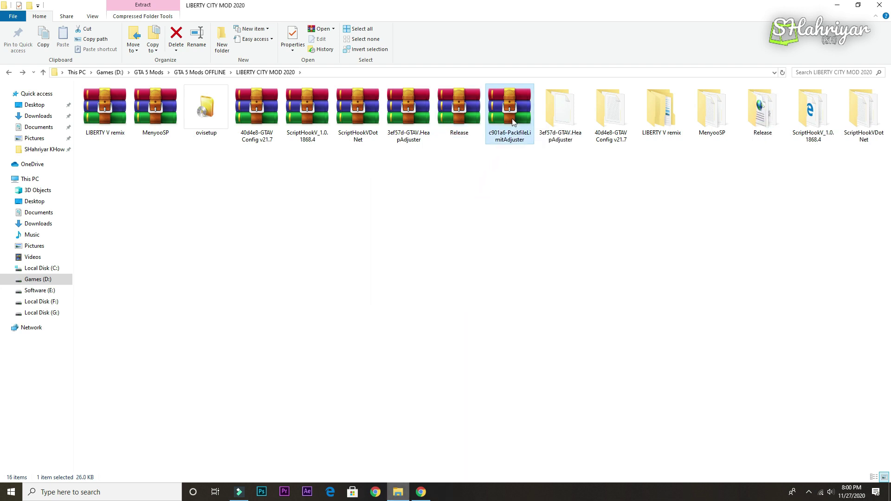
pyautogui.rightClick(512, 120)
pyautogui.click(540, 179)
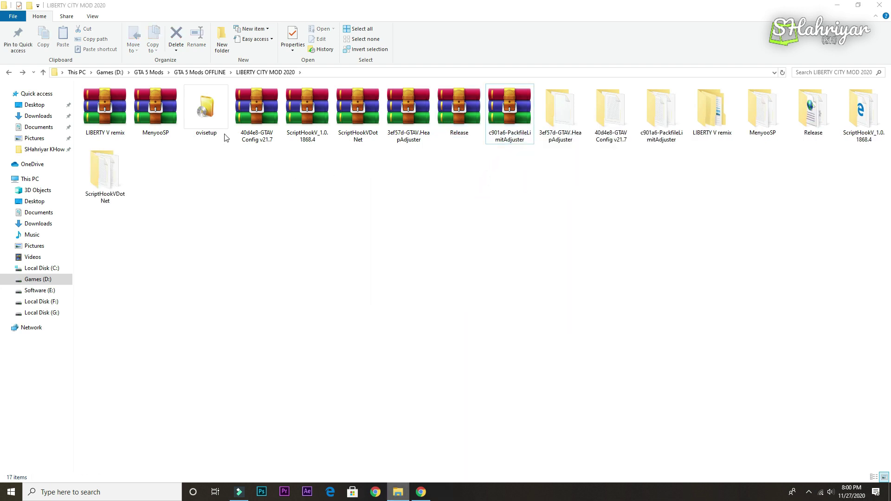
# Switch to OpenIV, load the Windows version of Grand Theft Auto V and enable edit mode.
pyautogui.click(200, 119)
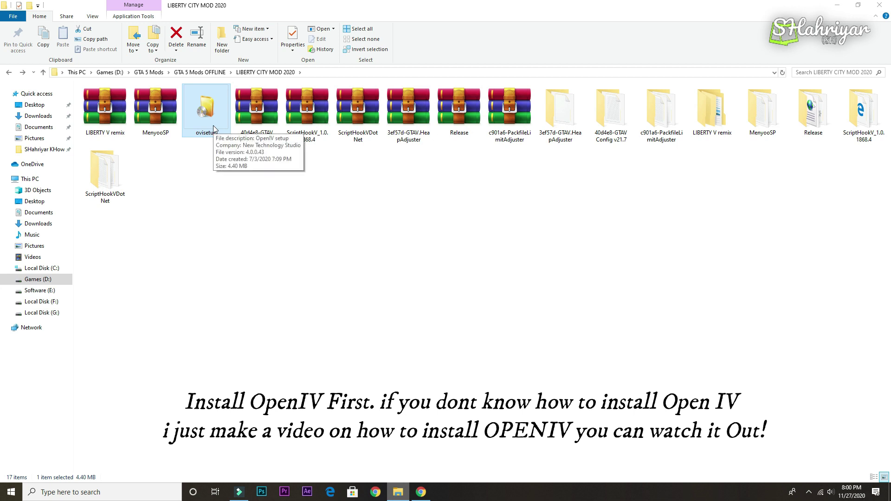
pyautogui.click(837, 4)
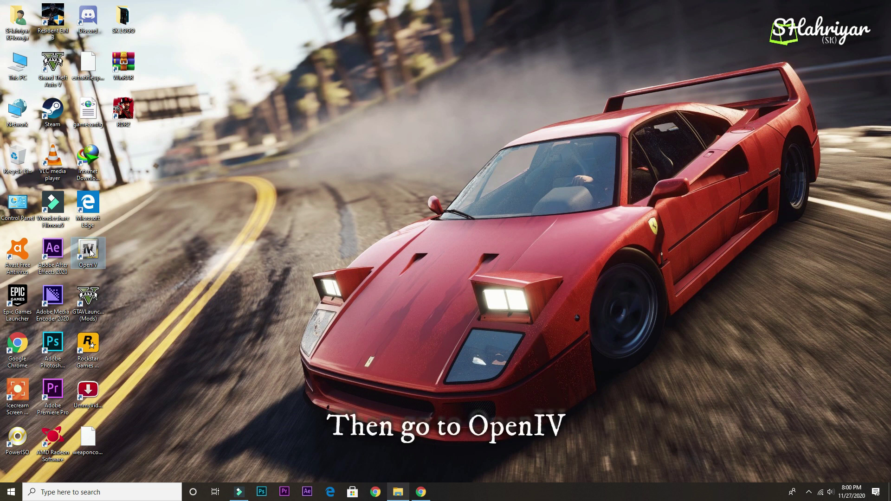
pyautogui.doubleClick(92, 251)
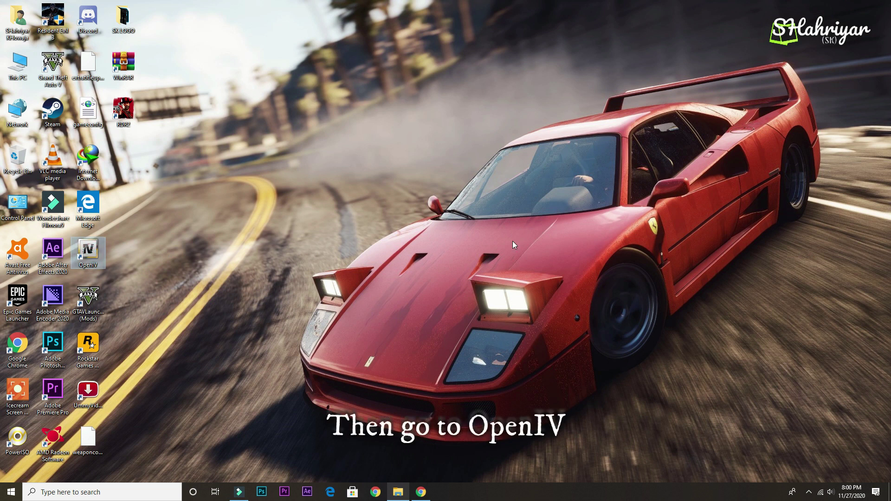
pyautogui.click(502, 258)
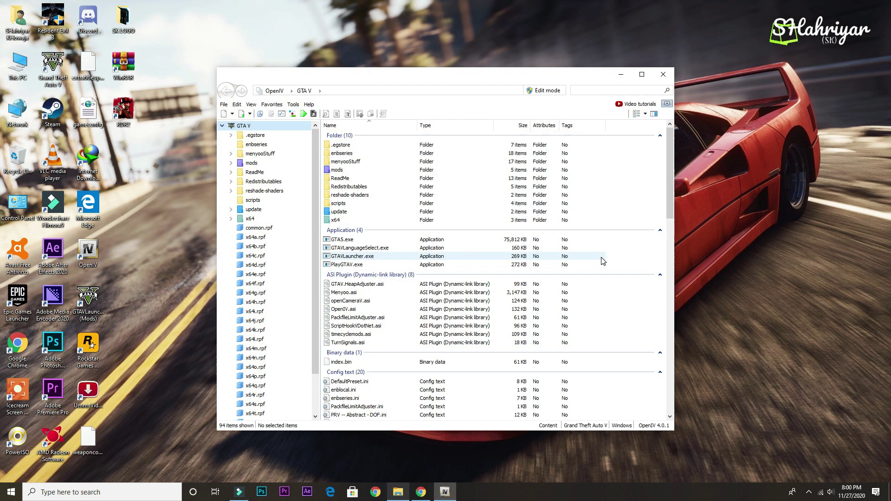
pyautogui.click(549, 92)
pyautogui.click(470, 274)
pyautogui.moveTo(487, 74); pyautogui.dragTo(526, 23)
# Check the installation status of ASI Loader, OpenIV.ASI and openCamera in the ASI Manager.
pyautogui.click(346, 54)
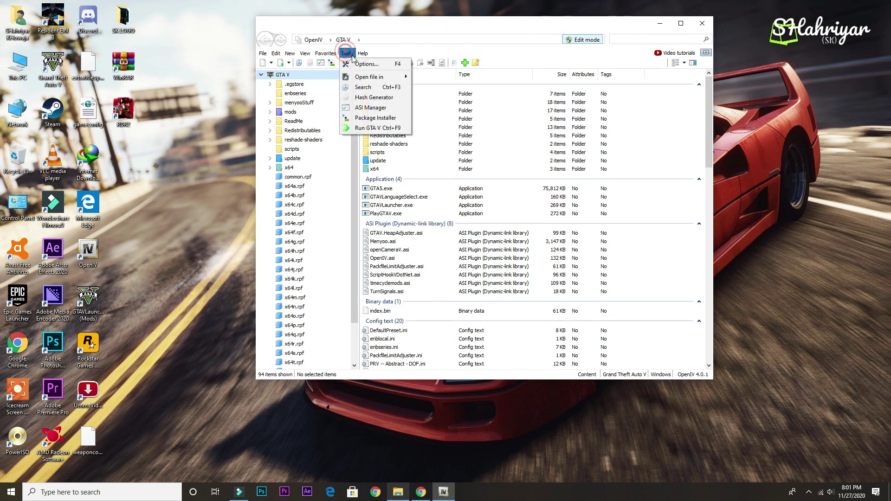
pyautogui.click(358, 108)
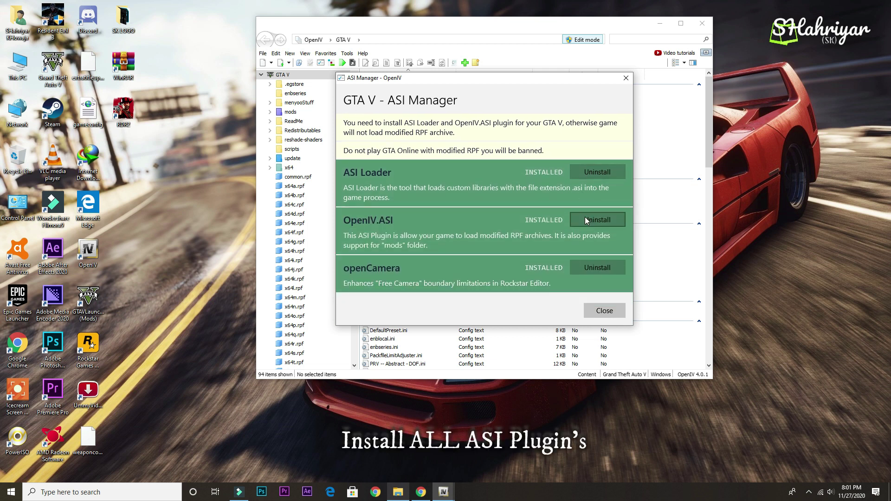
pyautogui.click(603, 312)
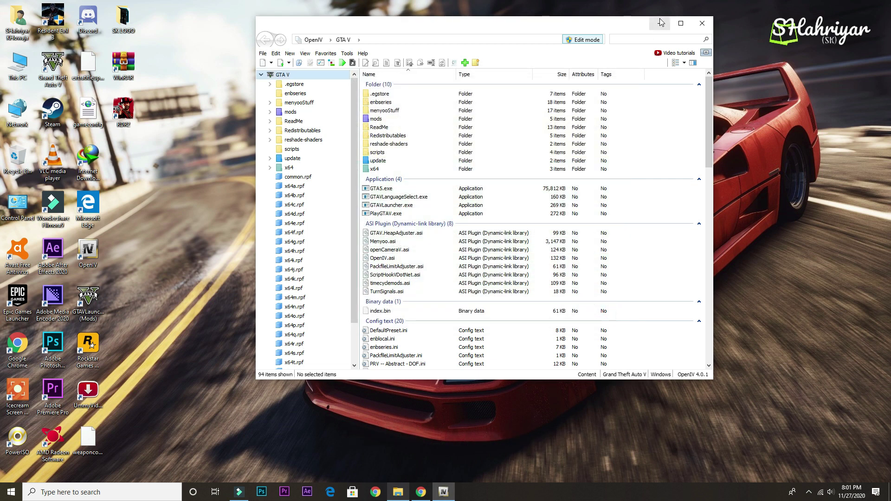
# Switch to File Explorer and open the DLCPACKS folder inside the extracted LIBERTY V remix folder.
pyautogui.click(660, 23)
pyautogui.click(408, 493)
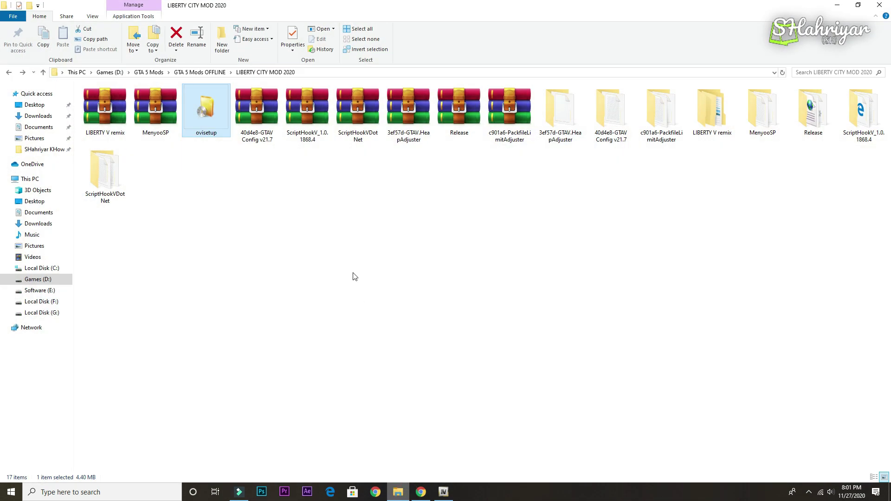
pyautogui.click(611, 111)
pyautogui.click(704, 110)
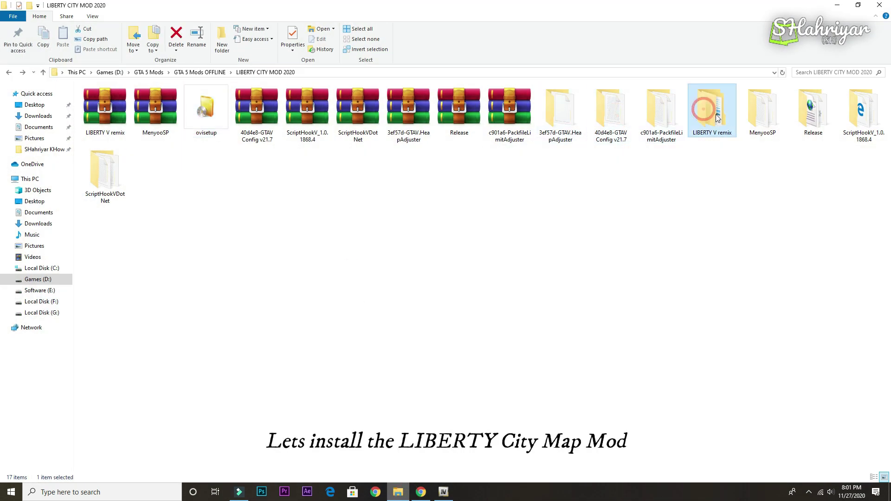
pyautogui.doubleClick(706, 111)
pyautogui.click(102, 101)
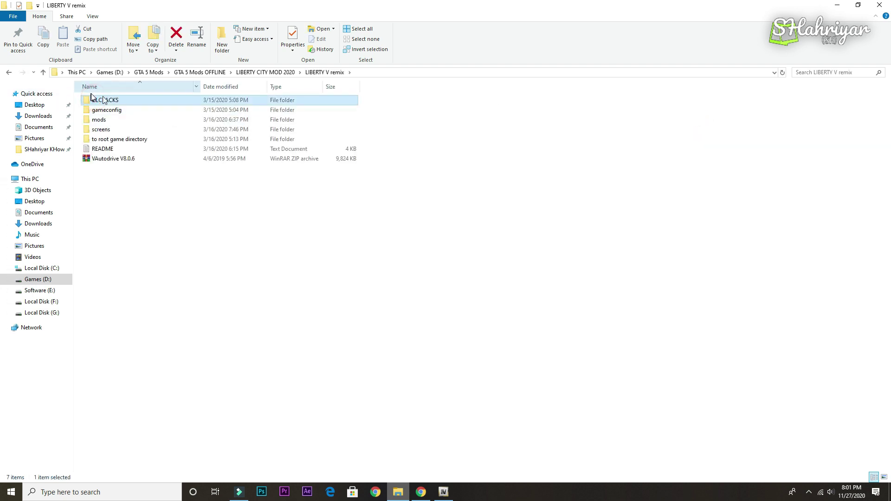
pyautogui.doubleClick(101, 102)
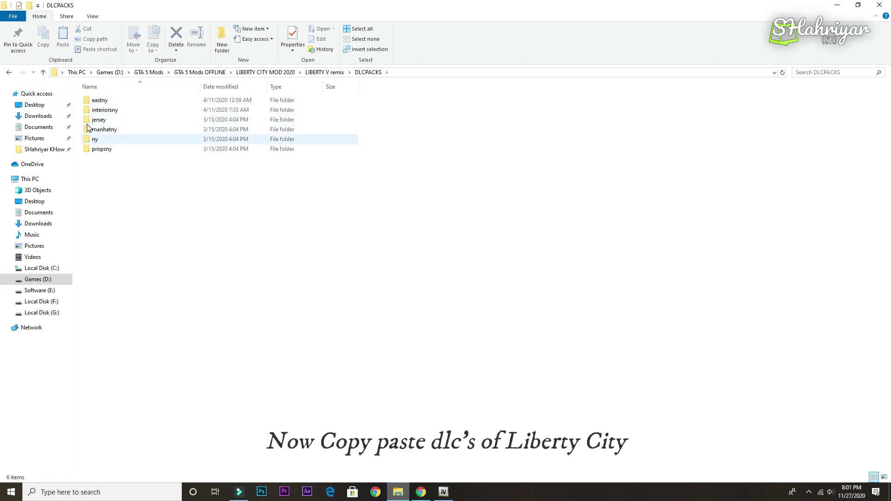
pyautogui.click(837, 5)
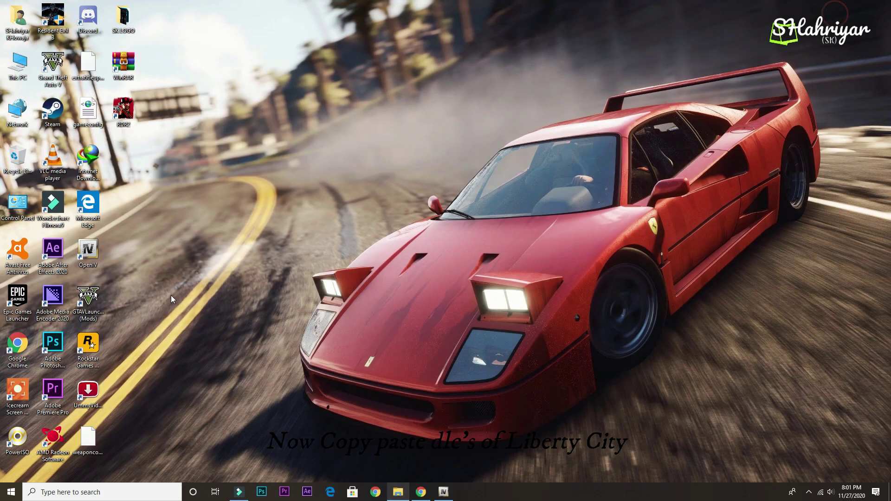
# Open the game folder containing the GTAVLauncher (Mods) shortcut's target and arrange the DLCPACKS window beside it.
pyautogui.rightClick(85, 293)
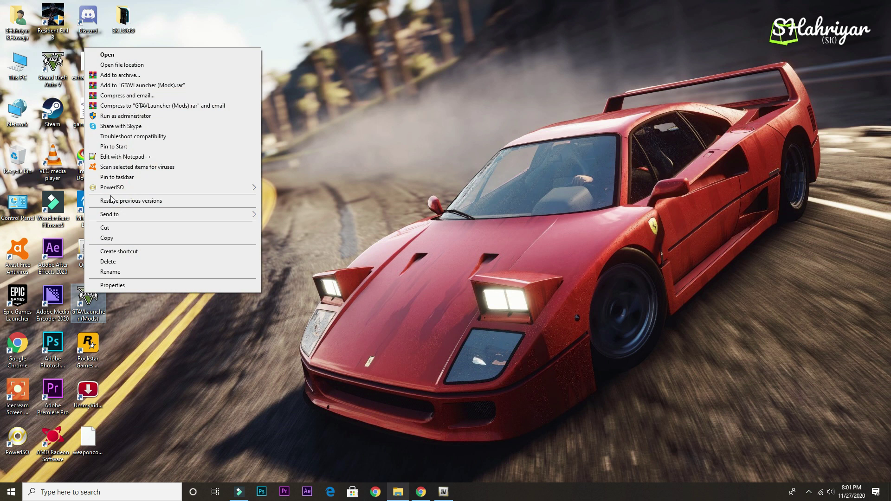
pyautogui.click(135, 67)
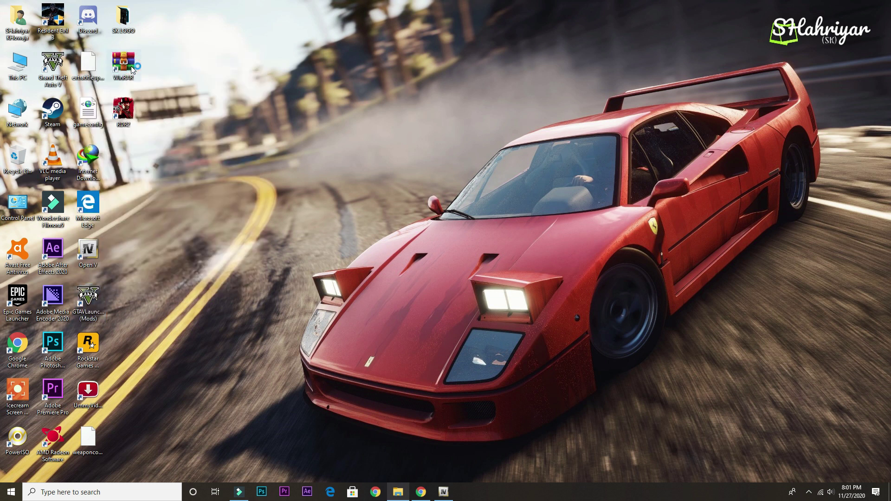
pyautogui.click(360, 439)
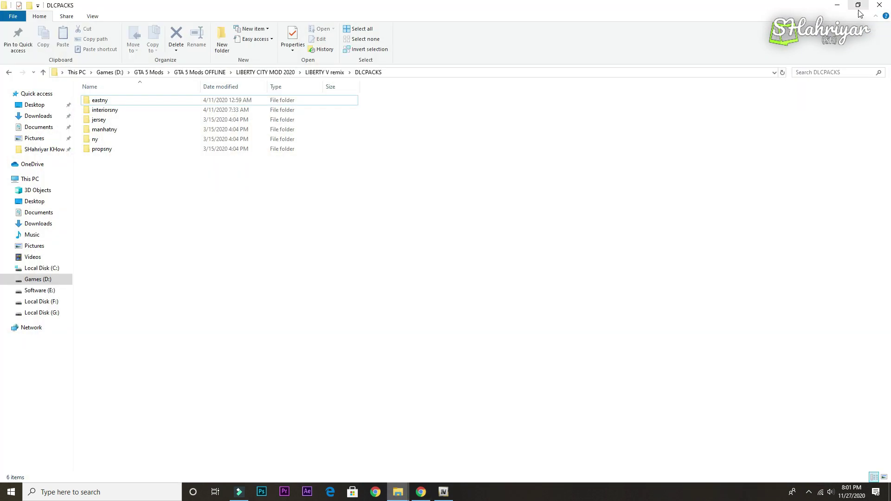
pyautogui.click(859, 9)
pyautogui.moveTo(299, 21); pyautogui.dragTo(300, 25)
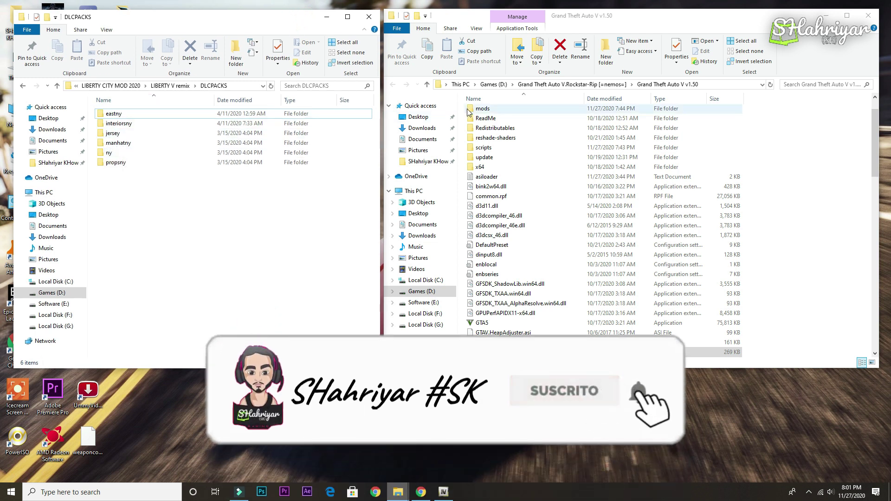
# Navigate to mods\update\x64\dlcpacks inside the Grand Theft Auto V v1.50 folder.
pyautogui.click(481, 111)
pyautogui.doubleClick(482, 112)
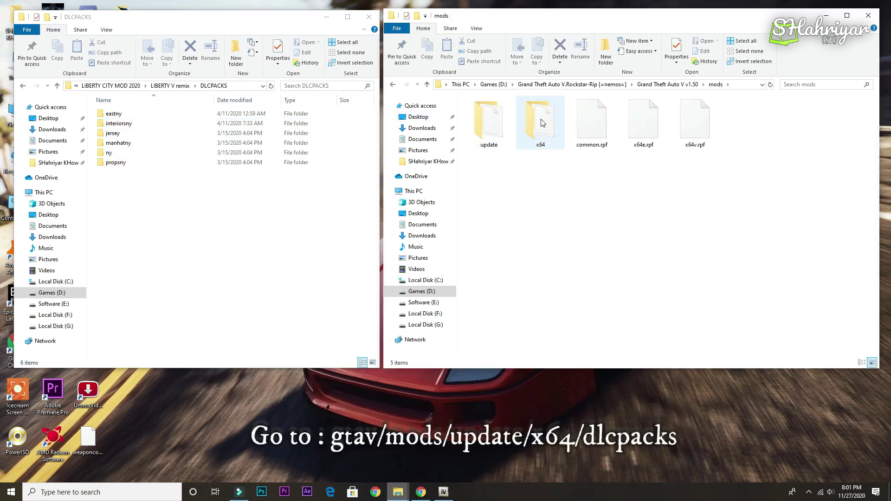
pyautogui.doubleClick(527, 119)
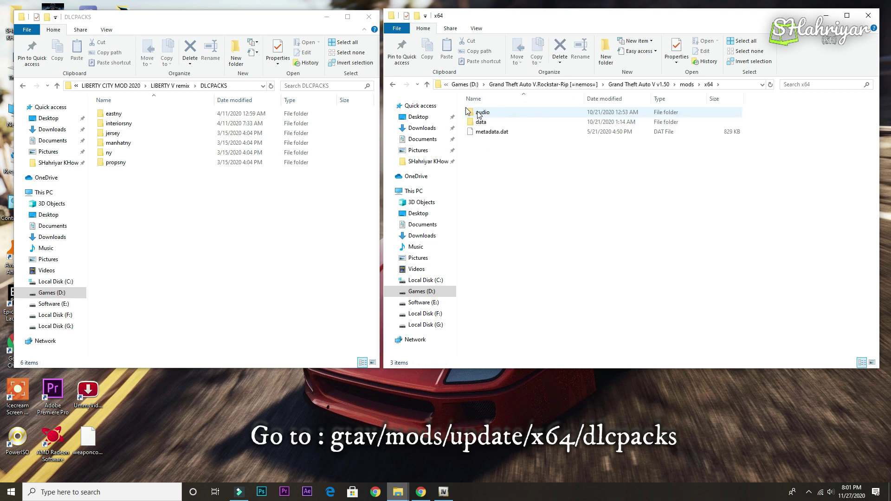
pyautogui.click(393, 84)
pyautogui.doubleClick(492, 120)
pyautogui.doubleClick(483, 113)
pyautogui.doubleClick(487, 113)
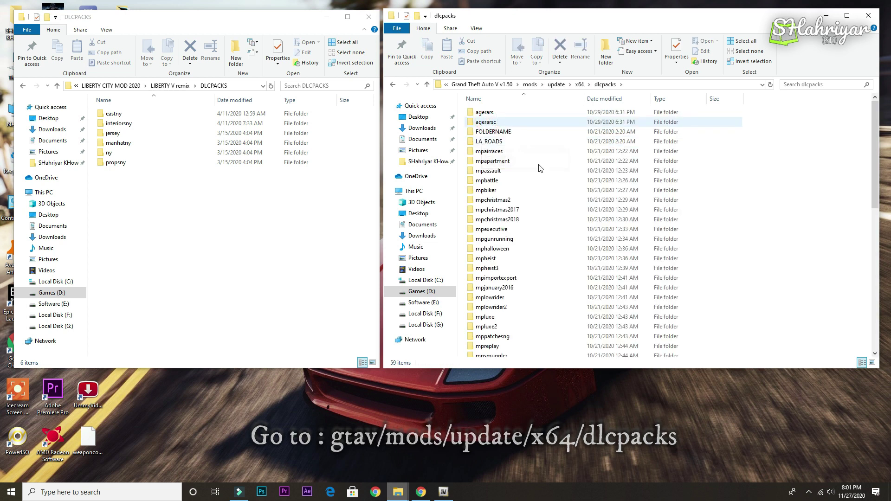
# Copy the eastny, interiorsny, jersey, manhatny, ny and propsny folders from DLCPACKS into the game's dlcpacks folder.
pyautogui.moveTo(103, 200); pyautogui.dragTo(123, 111)
pyautogui.rightClick(108, 123)
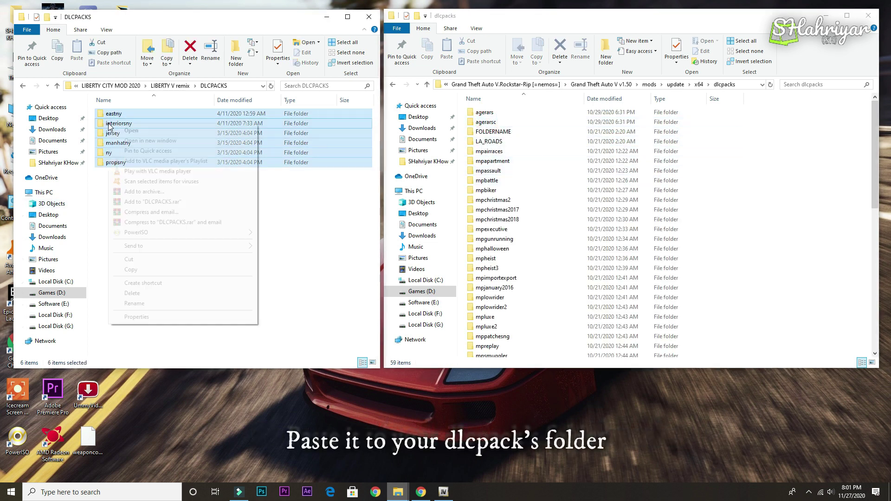
pyautogui.click(133, 260)
pyautogui.rightClick(769, 159)
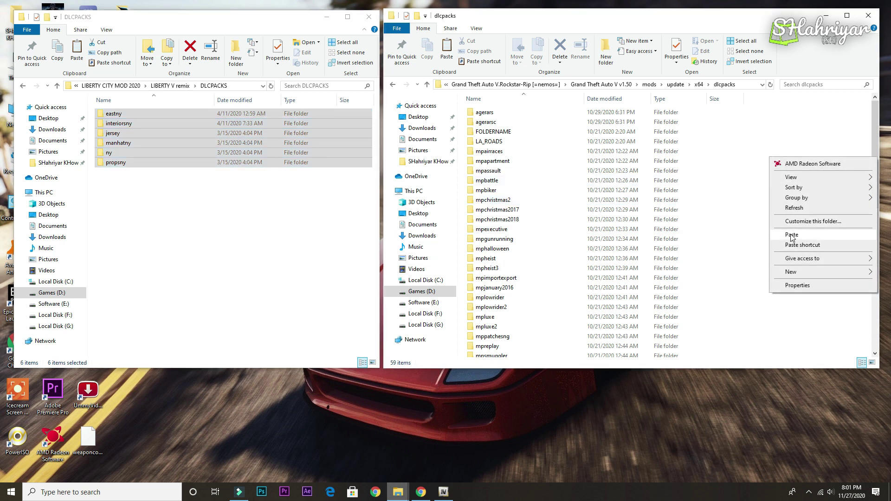
pyautogui.click(791, 235)
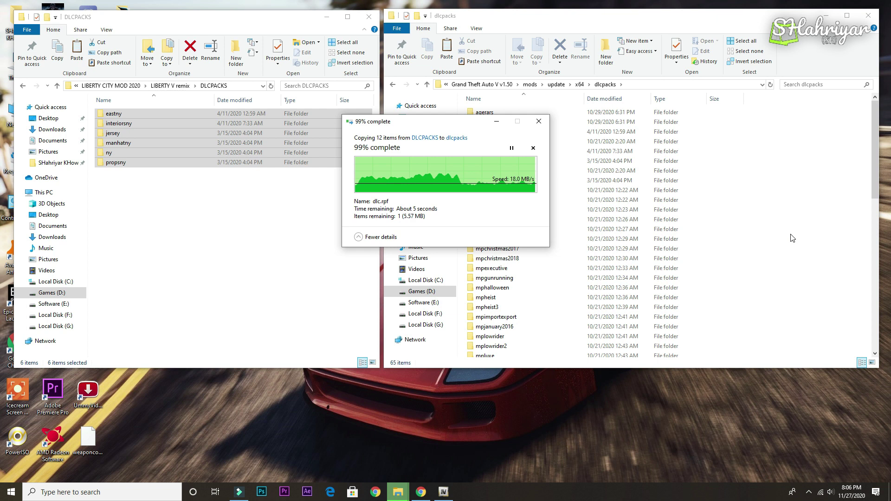
pyautogui.click(791, 236)
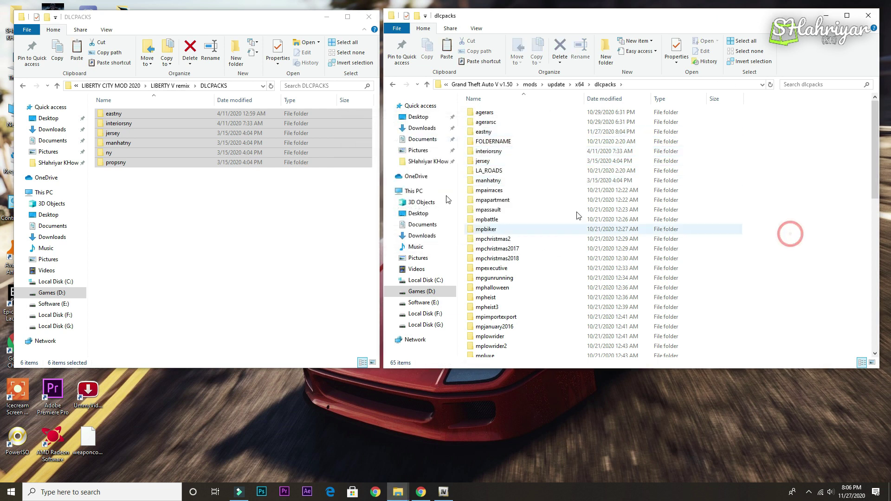
# Open the mods folder of LIBERTY V remix and the mods folder of Grand Theft Auto V v1.50 side by side.
pyautogui.click(23, 86)
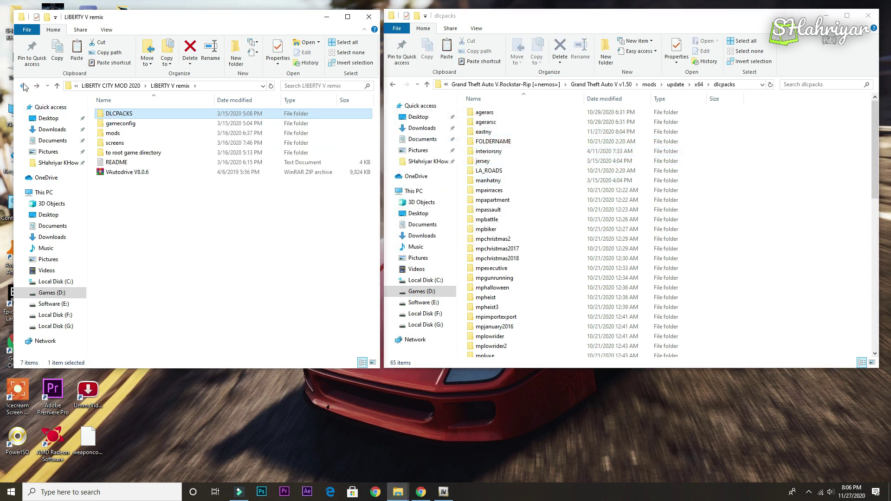
pyautogui.click(113, 133)
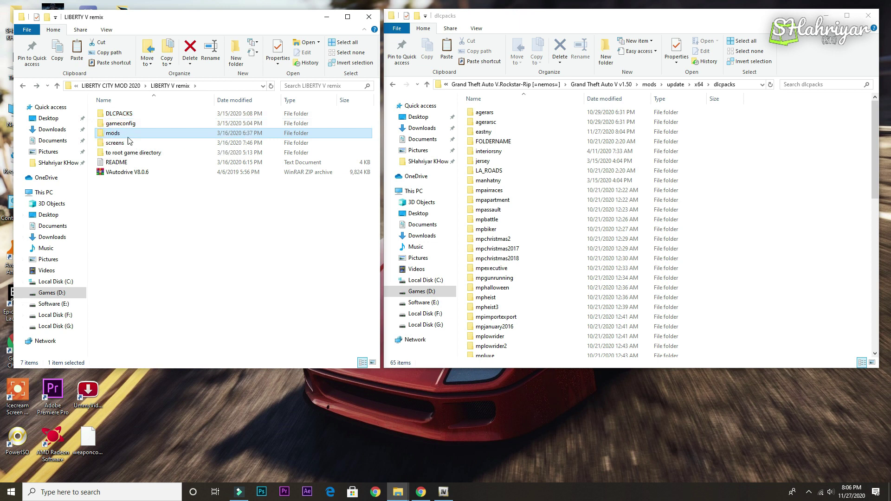
pyautogui.doubleClick(114, 133)
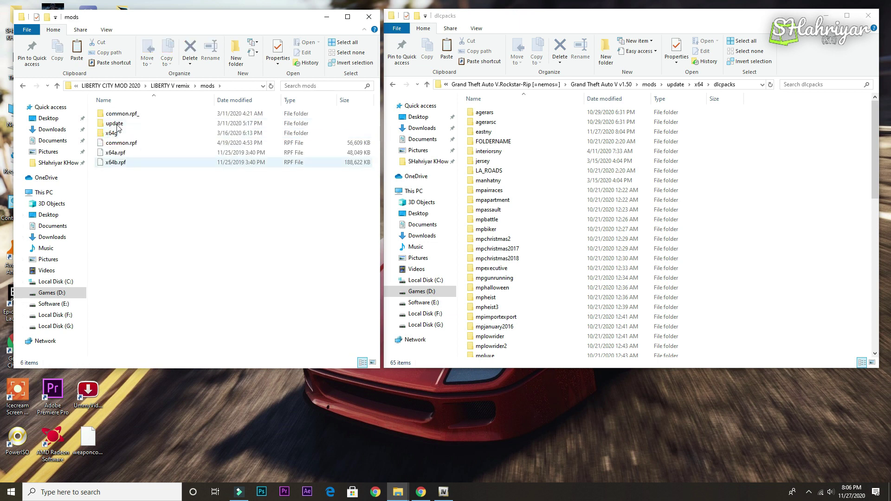
pyautogui.click(611, 84)
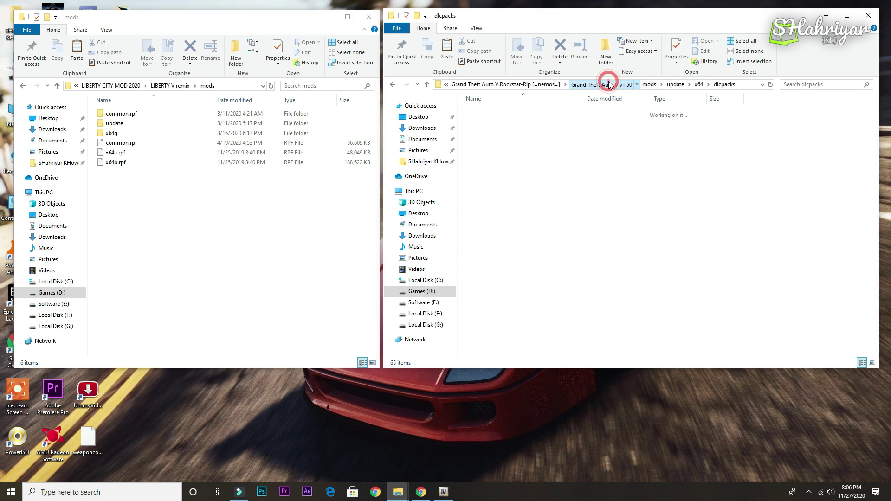
pyautogui.doubleClick(483, 135)
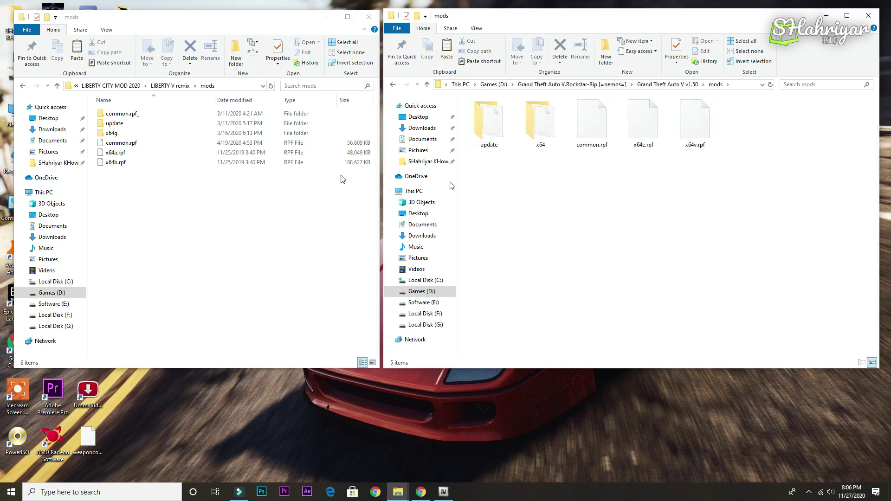
# Copy common.rpf, x64a.rpf and x64b.rpf from the remix mods folder into the game's mods folder, replacing the existing common.rpf.
pyautogui.moveTo(131, 199); pyautogui.dragTo(120, 146)
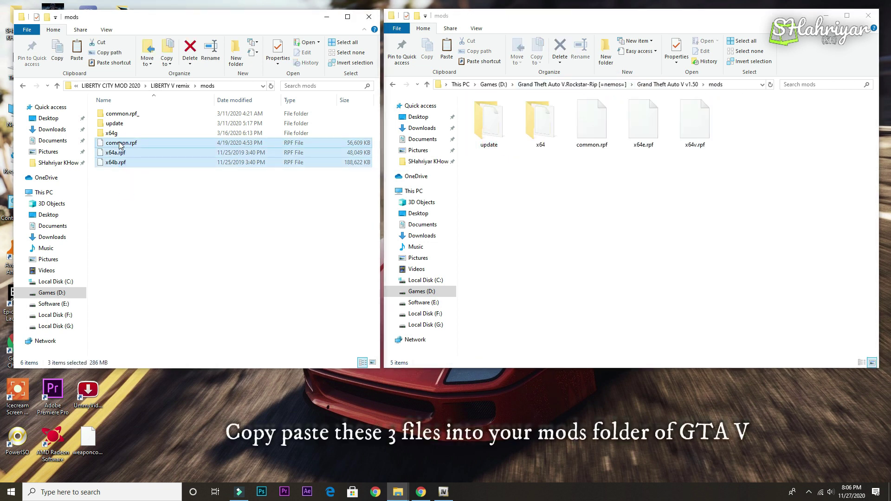
pyautogui.rightClick(120, 145)
pyautogui.click(147, 256)
pyautogui.rightClick(592, 192)
pyautogui.click(611, 270)
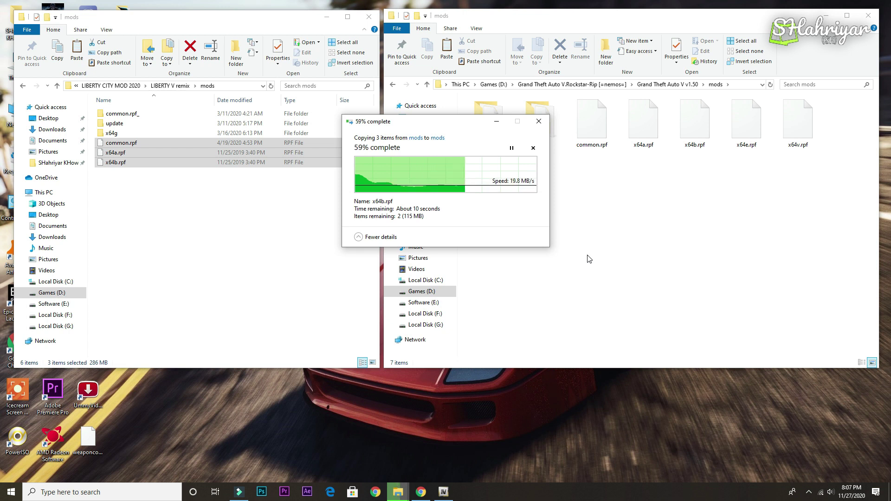
pyautogui.press('Return')
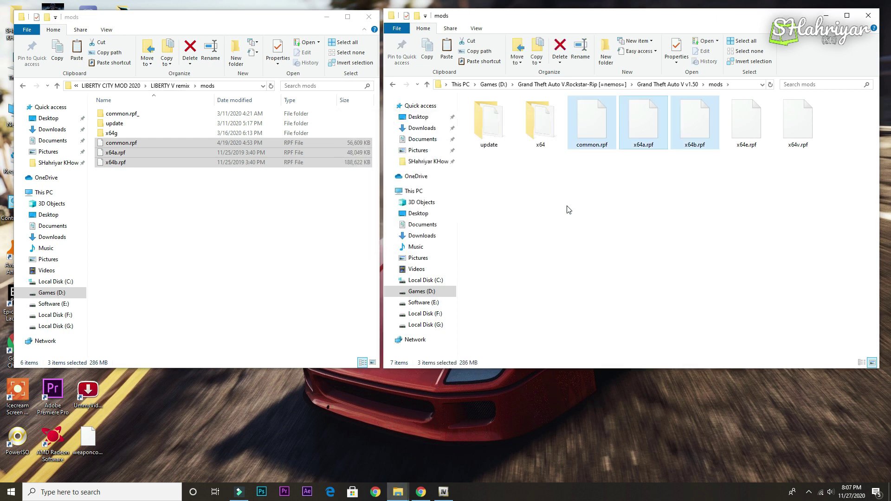
# Switch to OpenIV, place it beside the remix mods folder window, and open mods\common.rpf in it.
pyautogui.click(124, 135)
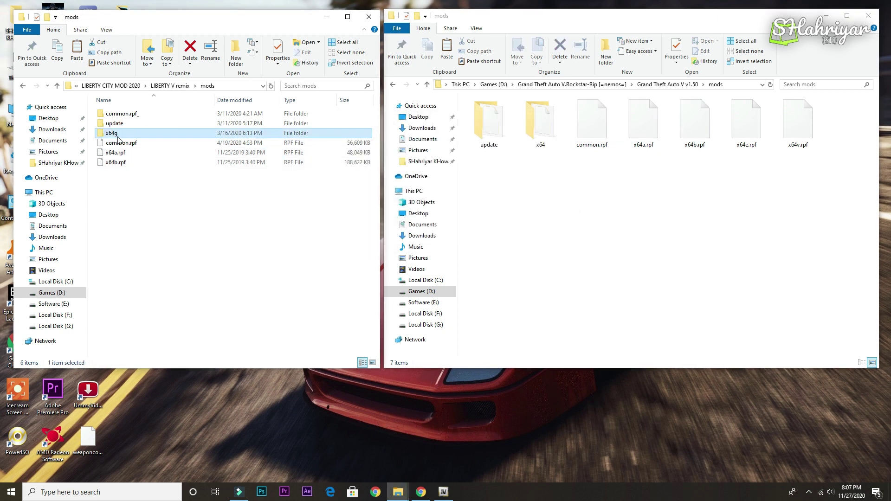
pyautogui.click(827, 15)
pyautogui.click(443, 493)
pyautogui.moveTo(533, 25); pyautogui.dragTo(677, 15)
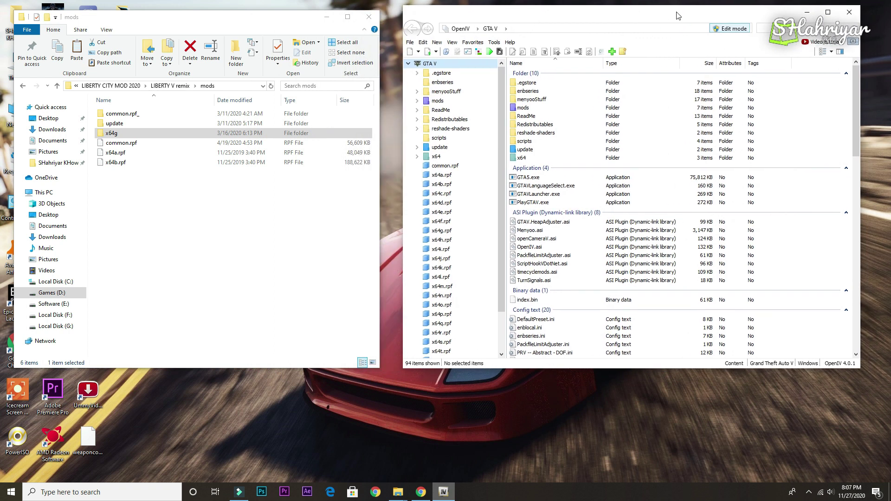
pyautogui.click(130, 114)
pyautogui.doubleClick(530, 108)
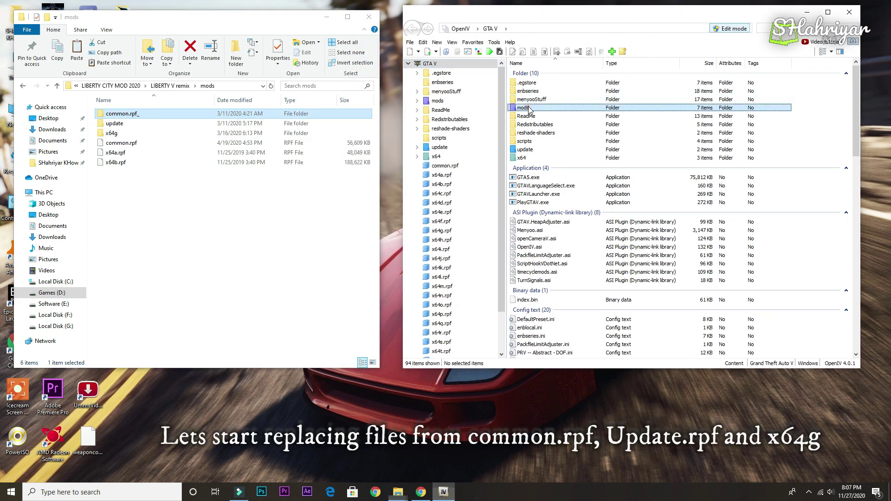
pyautogui.click(528, 111)
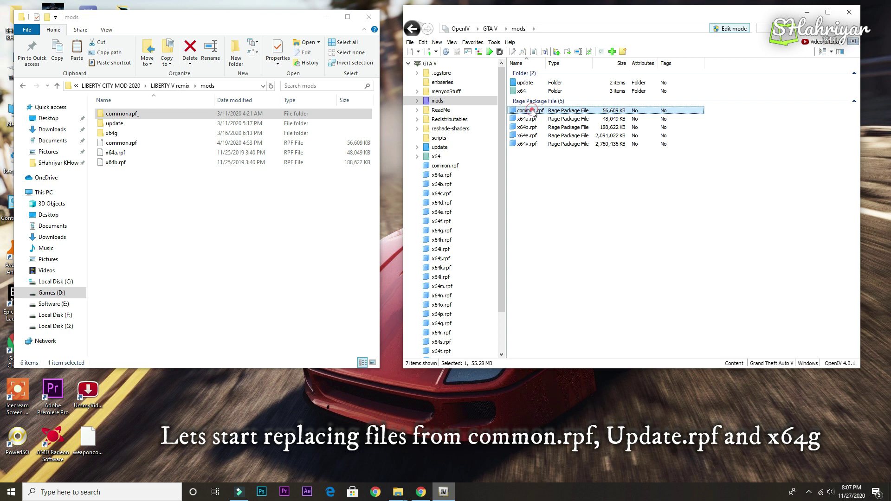
pyautogui.doubleClick(532, 112)
# Open data\levels both in the remix common.rpf_ folder and in the common.rpf archive in OpenIV.
pyautogui.click(133, 114)
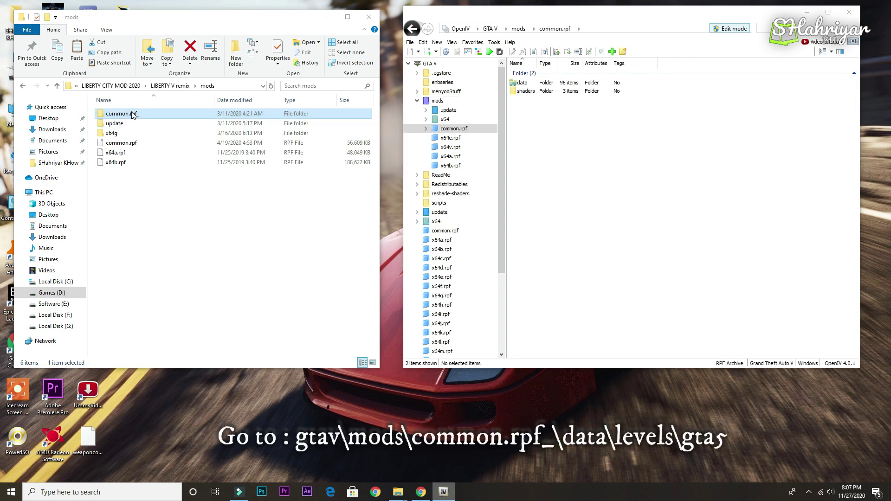
pyautogui.doubleClick(132, 114)
pyautogui.click(518, 84)
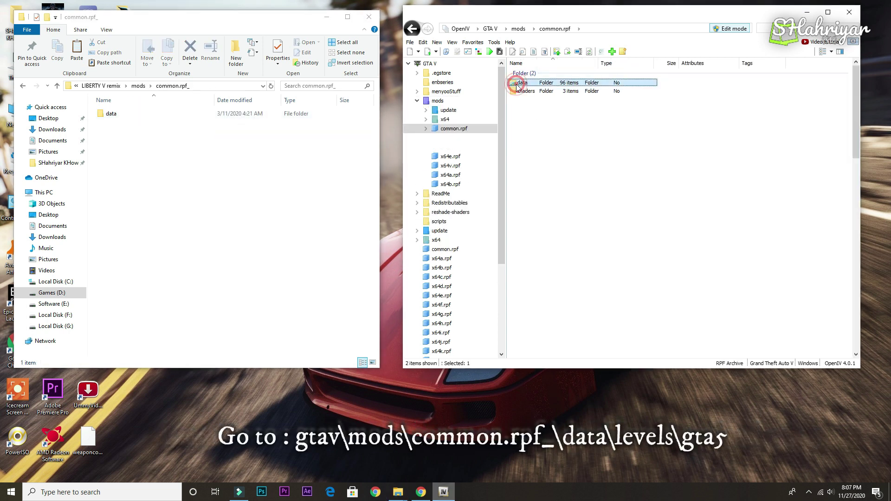
pyautogui.doubleClick(518, 84)
pyautogui.doubleClick(118, 114)
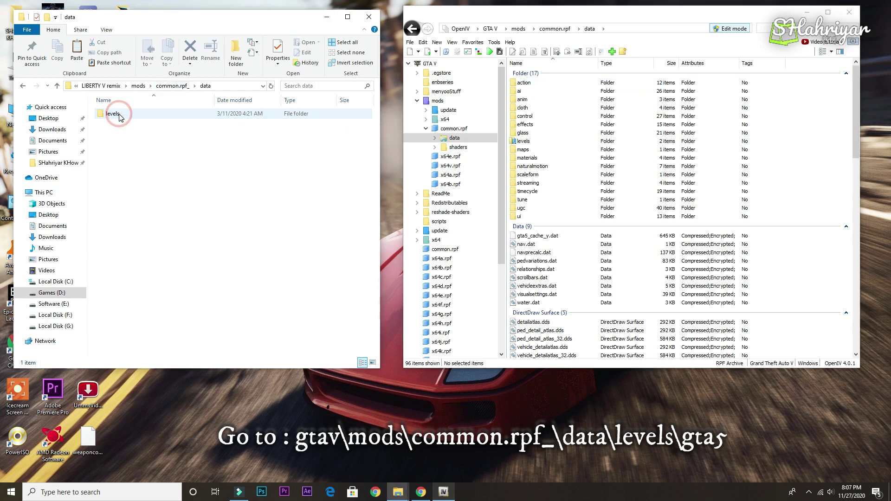
pyautogui.click(523, 142)
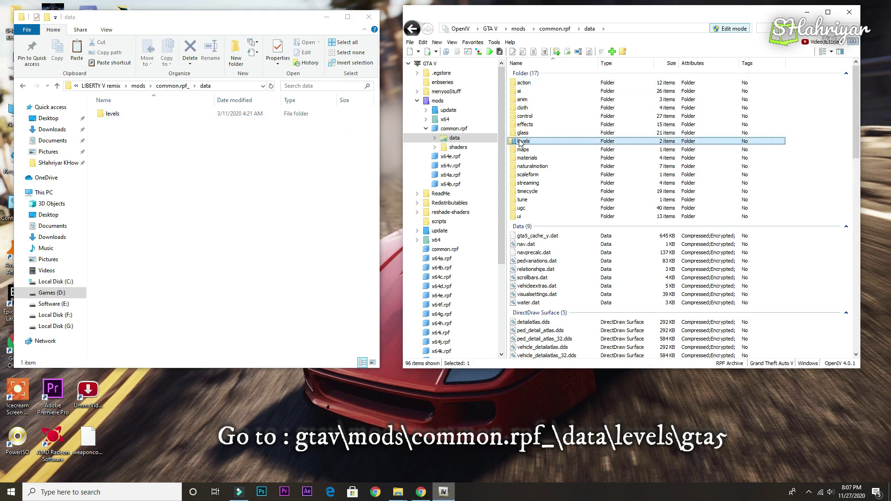
pyautogui.doubleClick(522, 141)
pyautogui.doubleClick(110, 114)
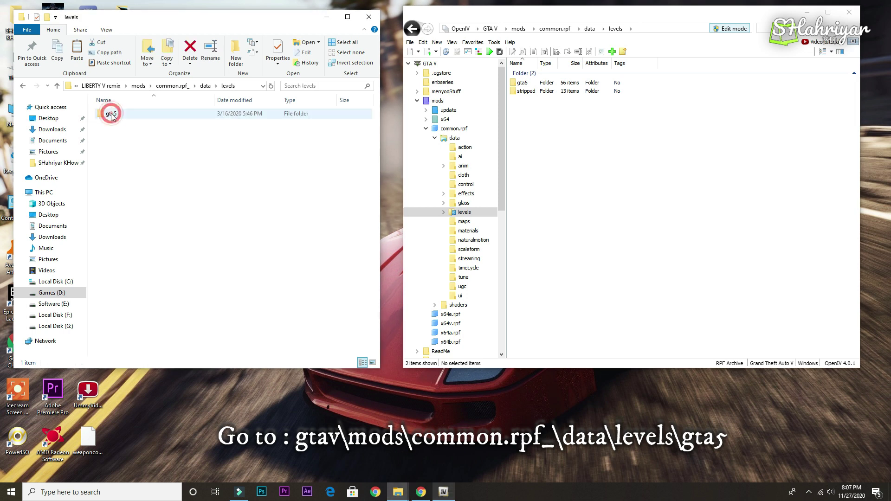
# Open gta5 on both sides and add gta5.meta, mapzones and popzone.ipl from the remix folder to the archive's gta5 folder.
pyautogui.click(530, 84)
pyautogui.doubleClick(529, 83)
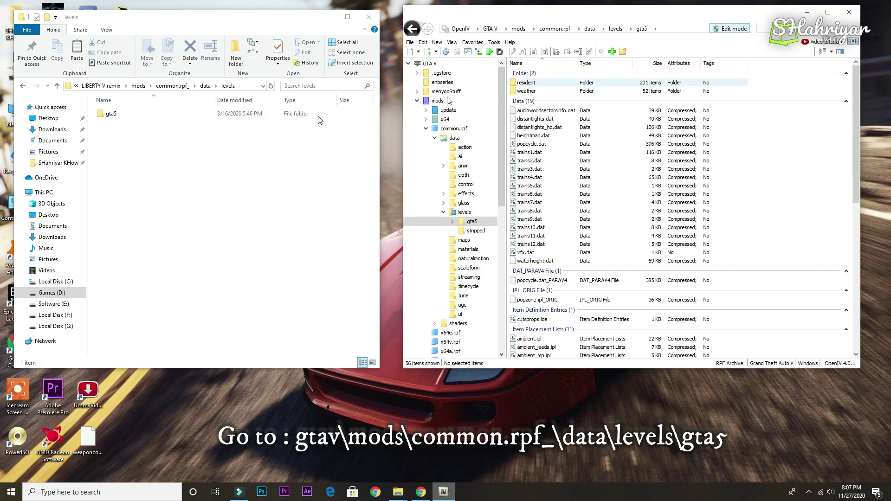
pyautogui.click(114, 115)
pyautogui.doubleClick(114, 116)
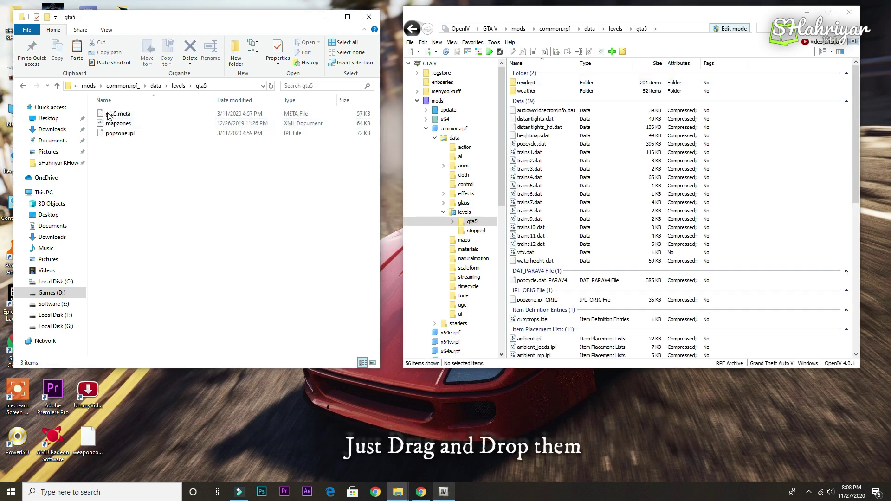
pyautogui.moveTo(114, 153); pyautogui.dragTo(779, 207)
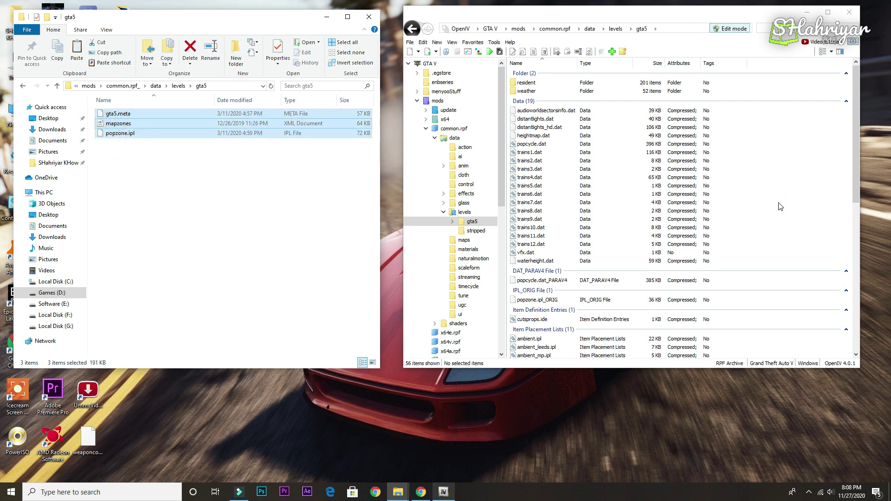
# Go back to the remix mods folder and the GTA V root in OpenIV, and open update\update.rpf on both sides.
pyautogui.click(496, 31)
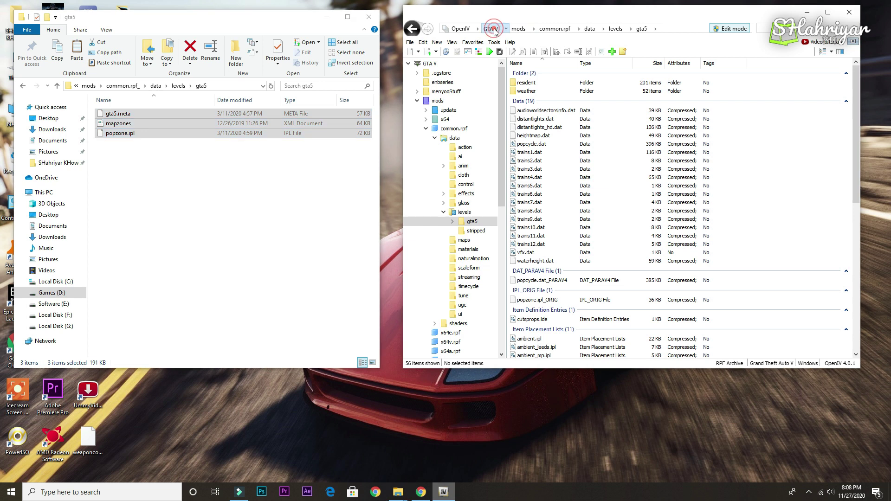
pyautogui.click(89, 86)
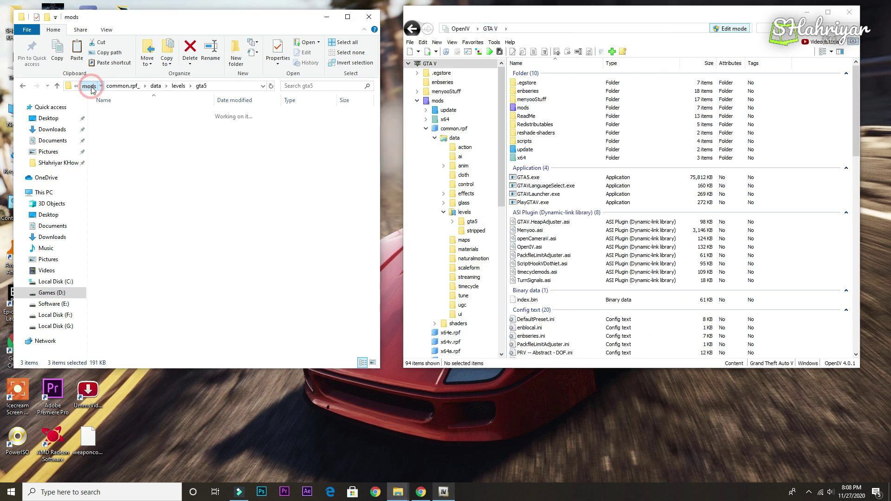
pyautogui.click(121, 125)
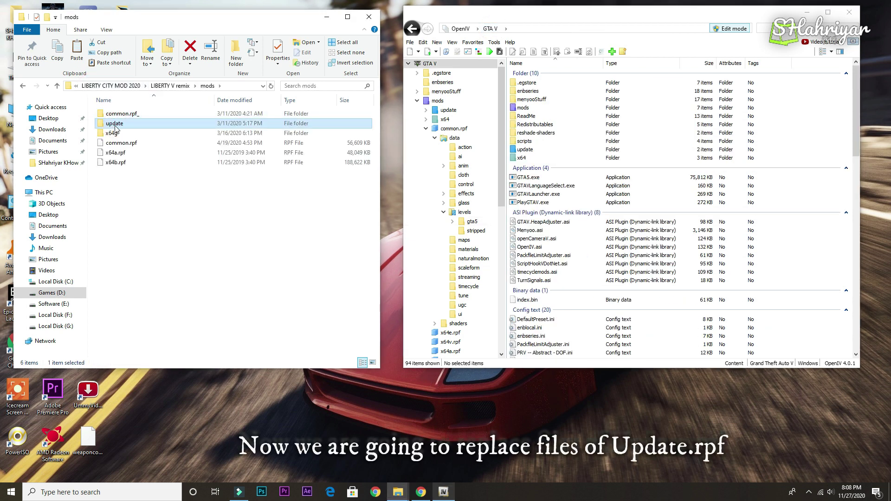
pyautogui.doubleClick(521, 107)
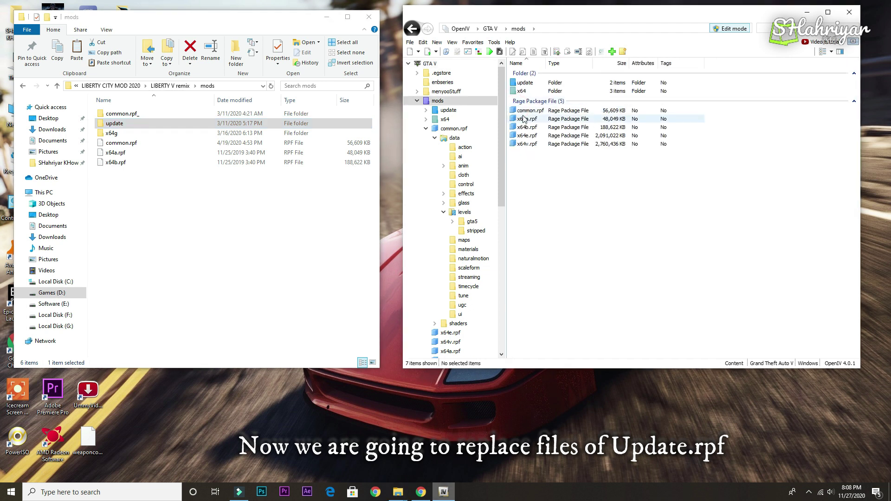
pyautogui.click(522, 82)
pyautogui.doubleClick(527, 85)
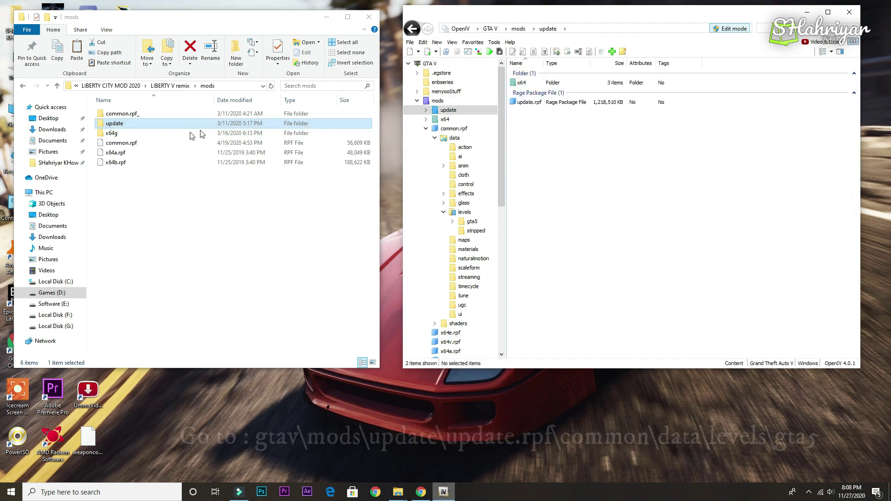
pyautogui.doubleClick(113, 124)
pyautogui.click(526, 104)
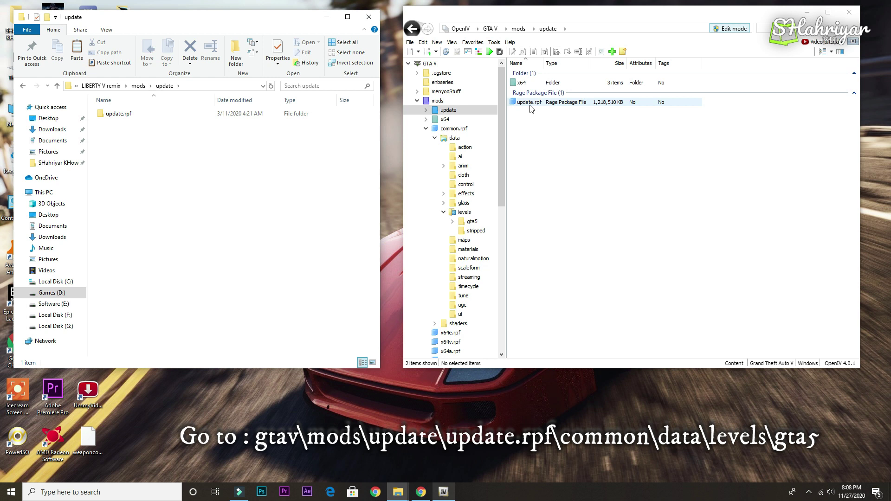
pyautogui.doubleClick(526, 103)
pyautogui.doubleClick(110, 116)
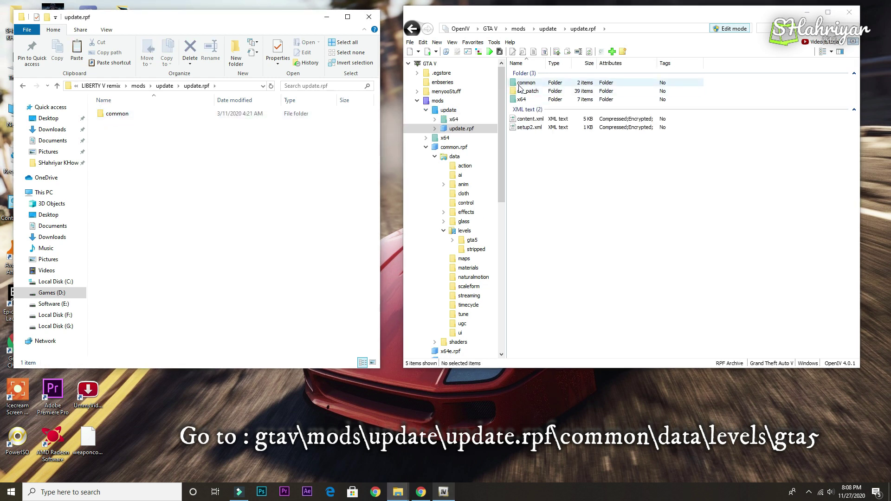
# Open common\data\levels\gta5 inside update.rpf both in the remix folder and in OpenIV's mods archive.
pyautogui.click(533, 84)
pyautogui.doubleClick(537, 85)
pyautogui.doubleClick(152, 115)
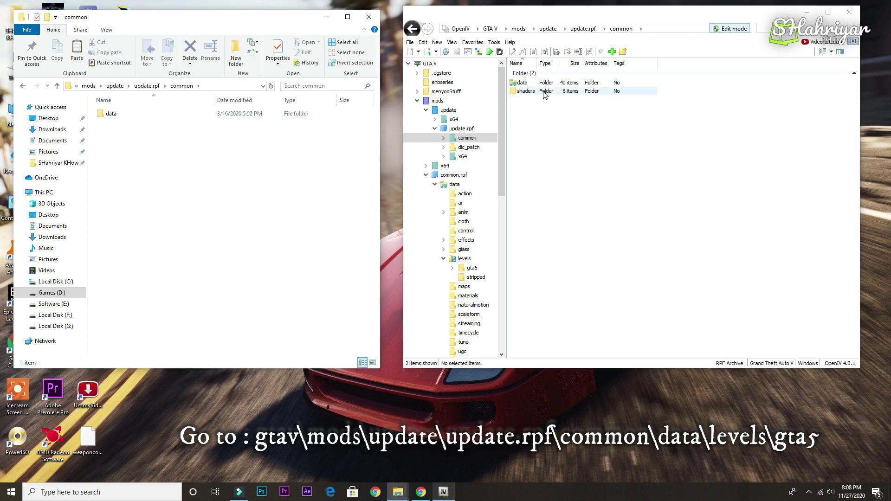
pyautogui.doubleClick(530, 83)
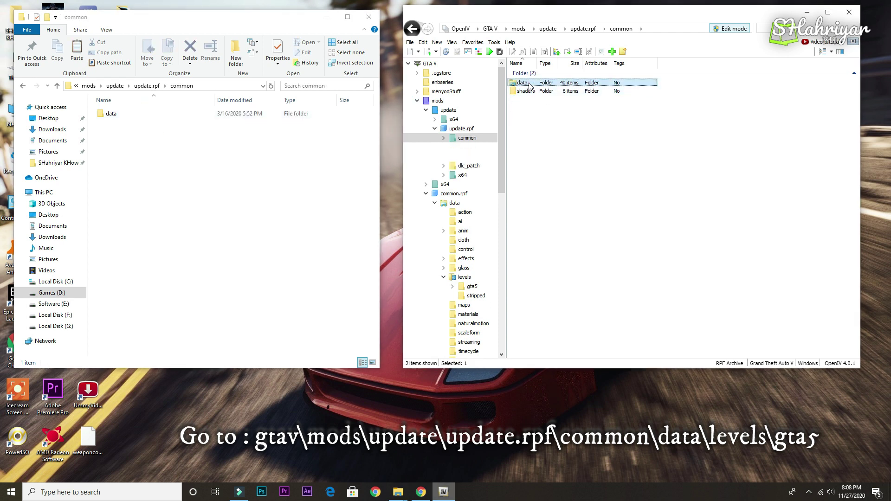
pyautogui.doubleClick(103, 113)
pyautogui.doubleClick(523, 125)
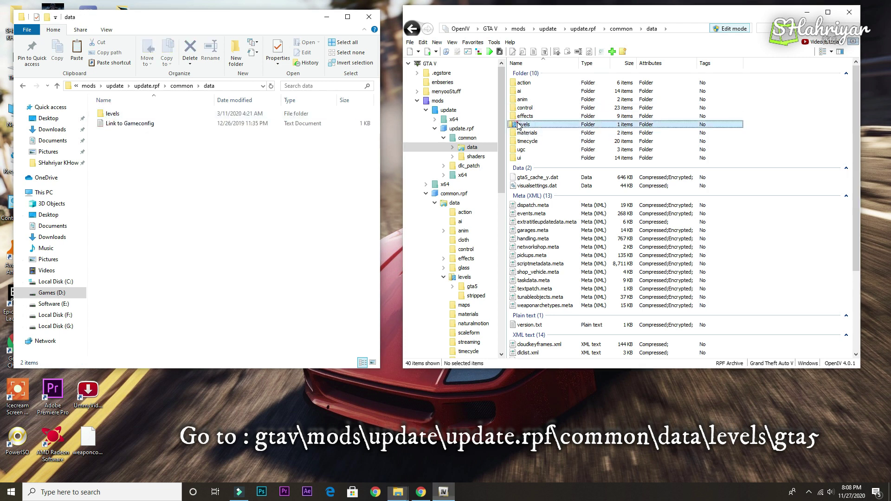
pyautogui.doubleClick(113, 114)
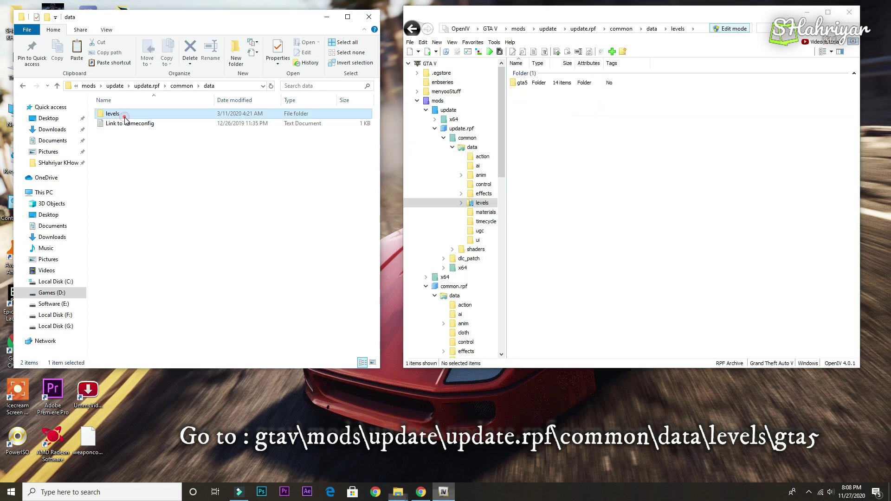
pyautogui.click(526, 84)
pyautogui.doubleClick(527, 85)
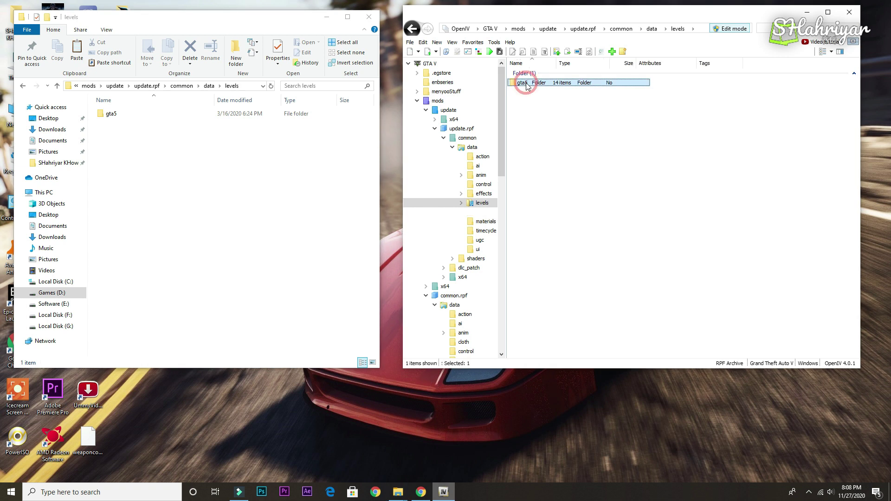
pyautogui.click(106, 117)
pyautogui.doubleClick(106, 117)
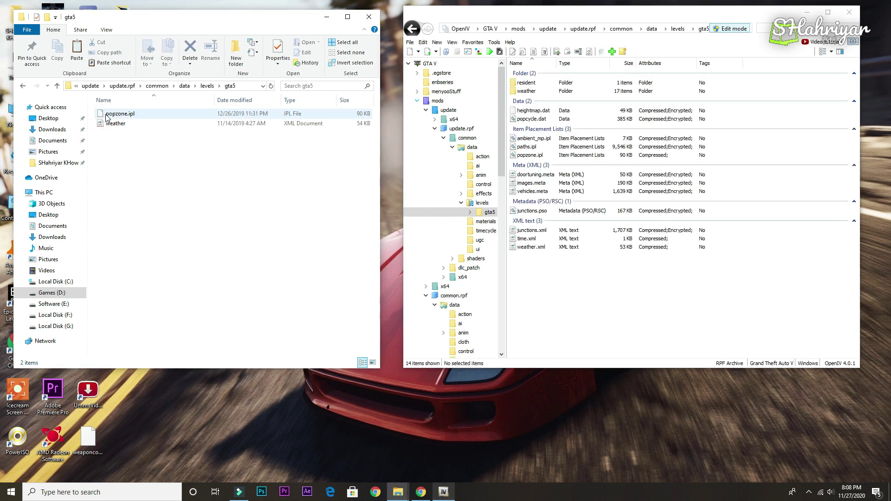
# Add popzone.ipl and the weather XML file from the remix folder to the gta5 folder of the update.rpf archive.
pyautogui.click(117, 123)
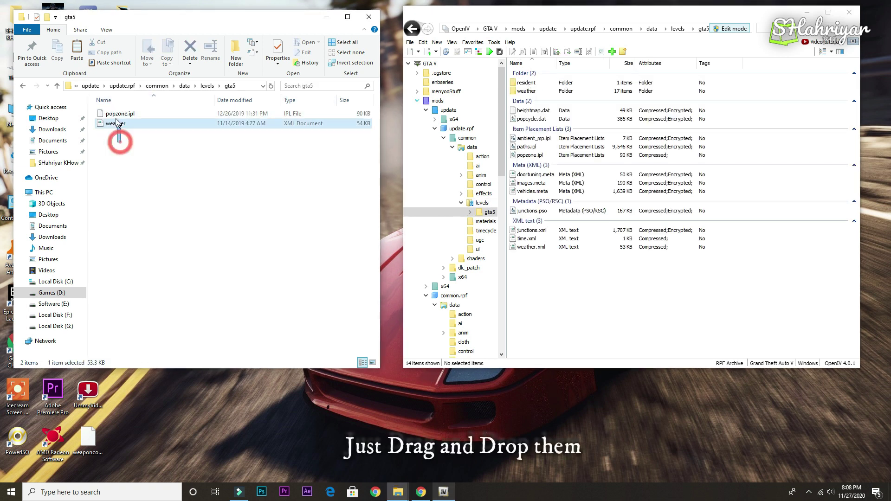
pyautogui.keyDown('shift'); pyautogui.click(116, 115); pyautogui.keyUp('shift')
pyautogui.rightClick(114, 122)
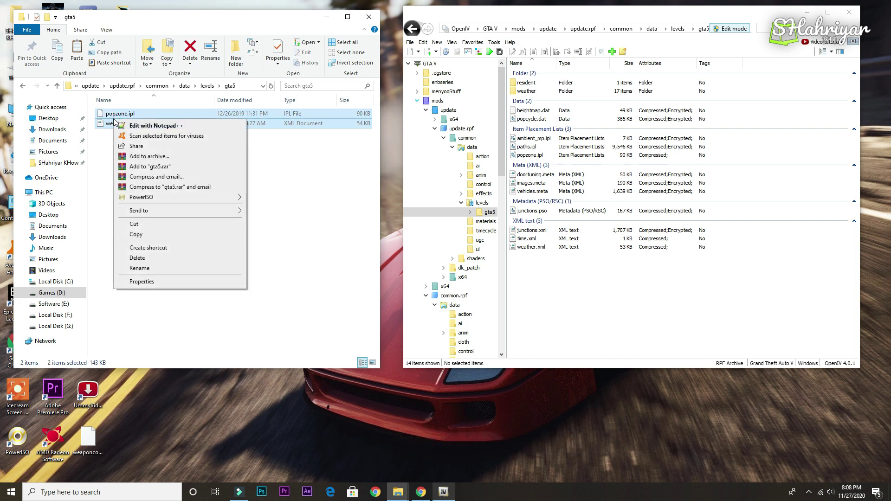
pyautogui.click(139, 231)
pyautogui.moveTo(111, 116); pyautogui.dragTo(589, 248)
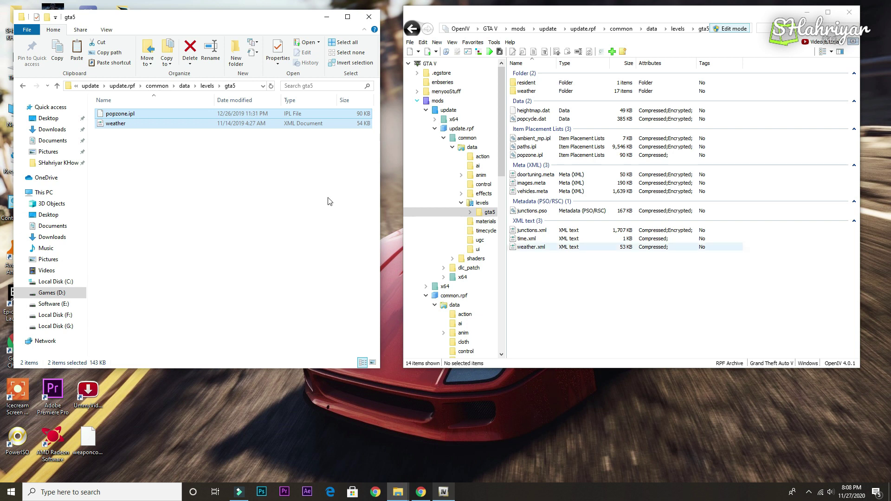
pyautogui.click(124, 157)
# Return to the remix mods folder and the GTA V root, open x64g.rpf in OpenIV and copy it to the "mods" folder.
pyautogui.click(90, 86)
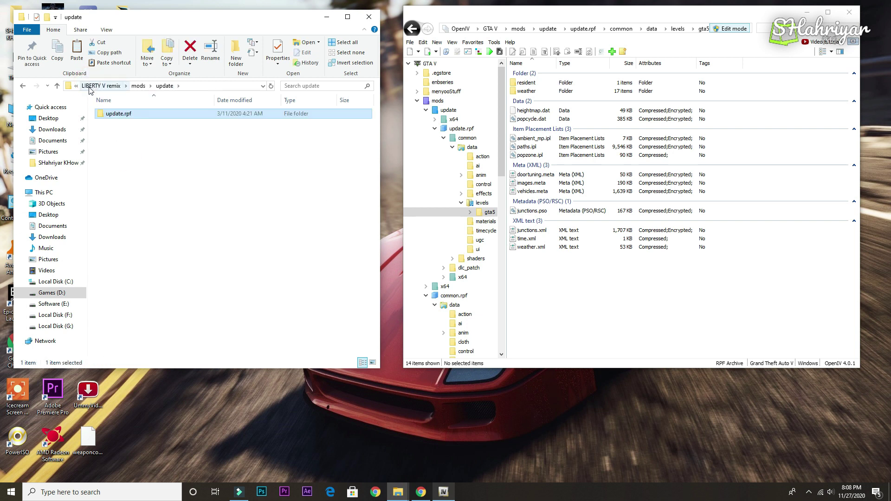
pyautogui.click(140, 87)
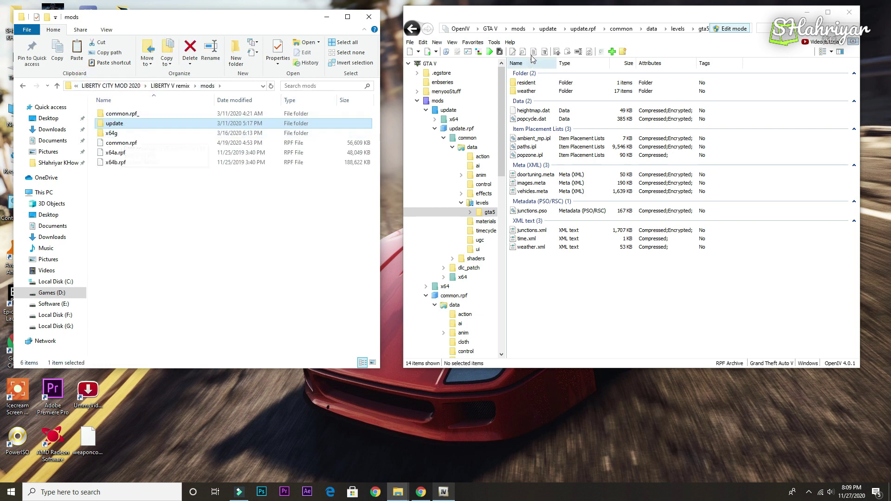
pyautogui.click(519, 29)
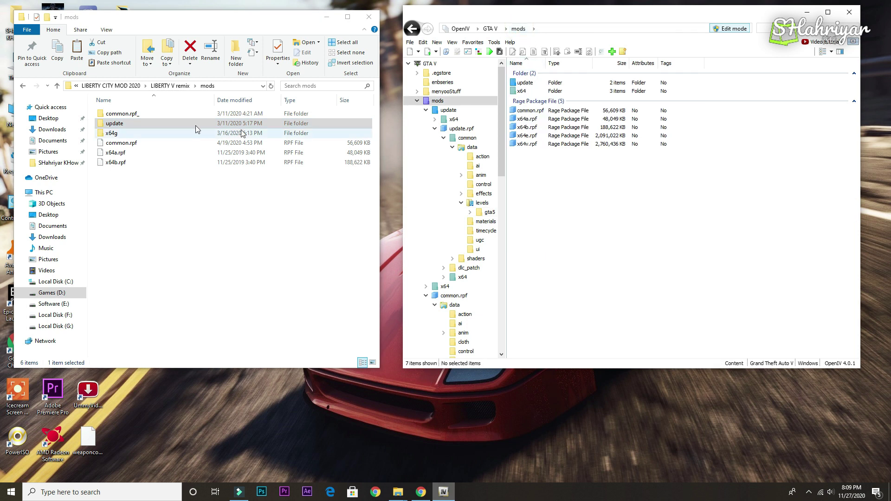
pyautogui.click(122, 134)
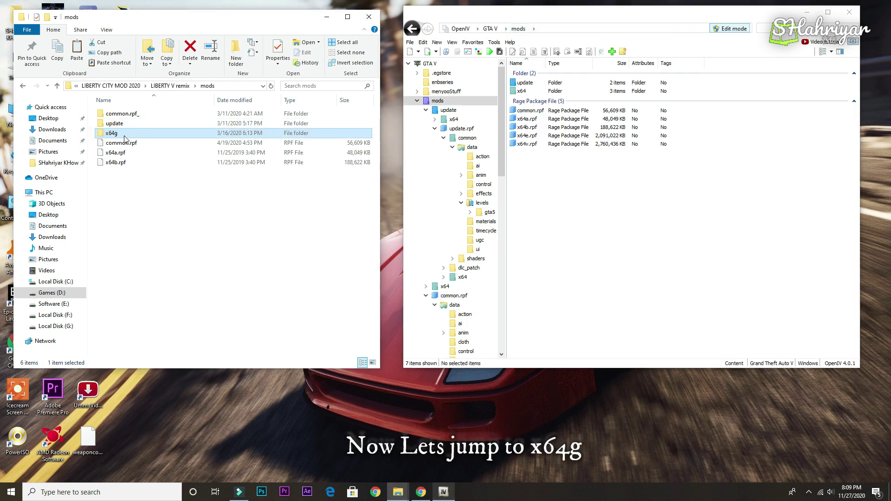
pyautogui.click(492, 30)
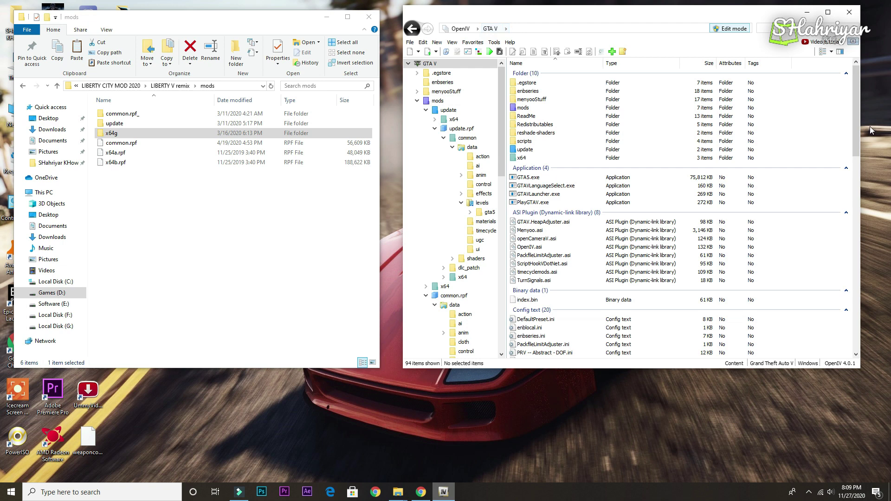
pyautogui.moveTo(857, 110); pyautogui.dragTo(858, 296)
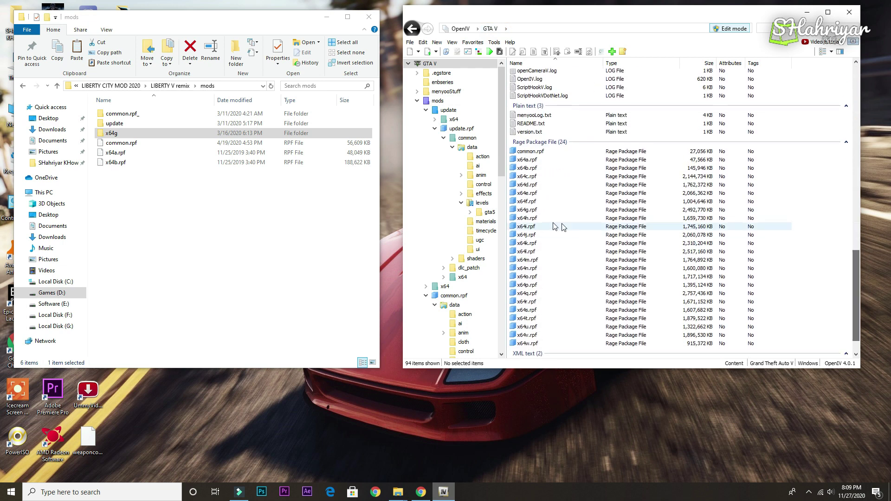
pyautogui.click(527, 210)
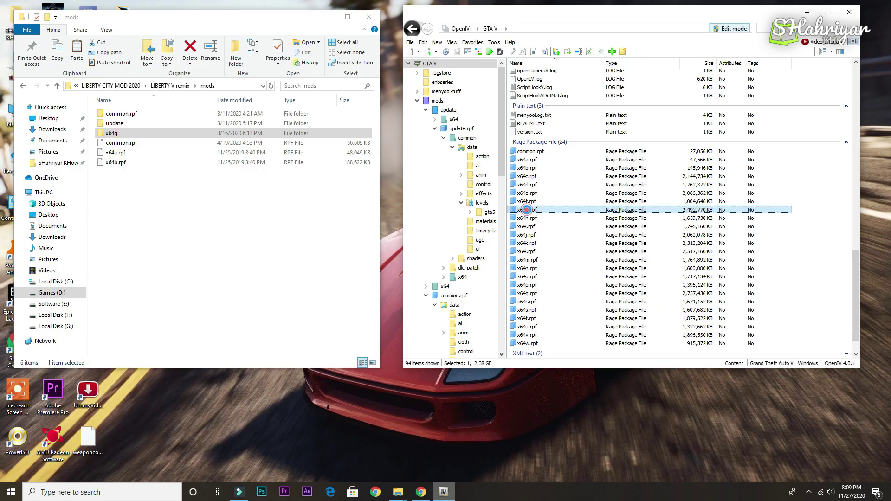
pyautogui.doubleClick(527, 210)
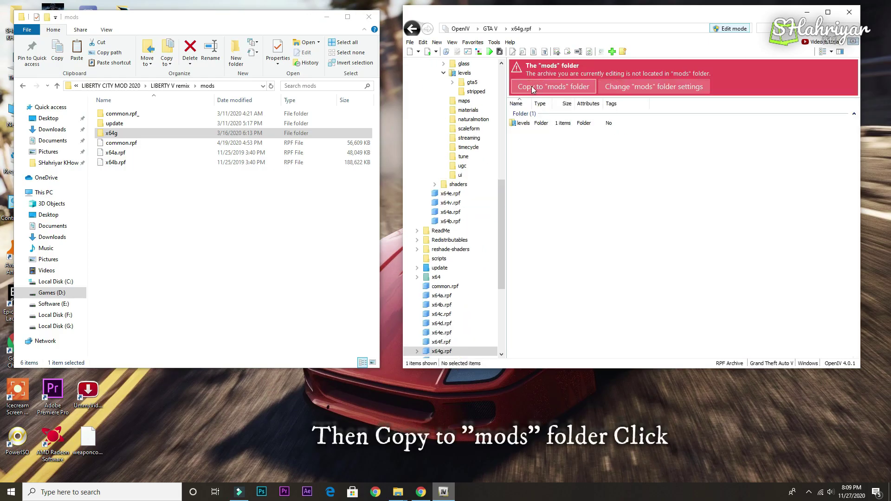
pyautogui.click(535, 89)
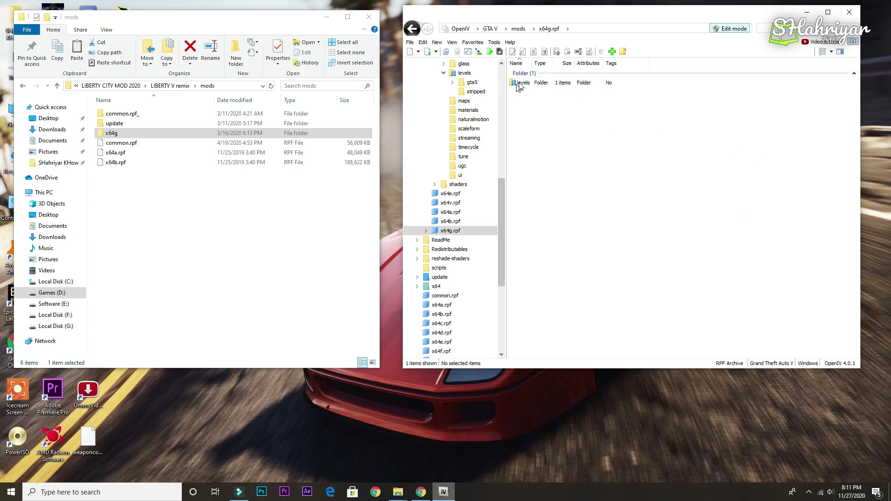
# Open levels\gta5\generic\gtxd.rpf both in the remix x64g folder and in the mods x64g.rpf archive in OpenIV.
pyautogui.click(520, 83)
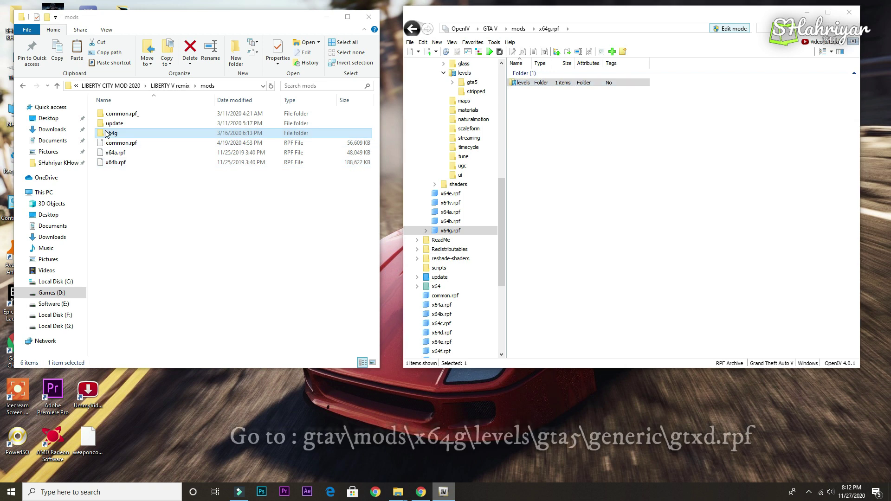
pyautogui.doubleClick(107, 134)
pyautogui.doubleClick(522, 83)
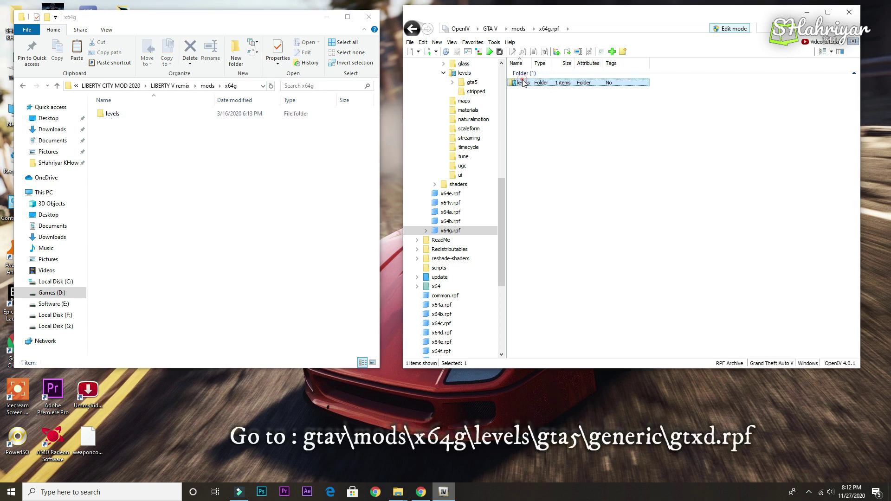
pyautogui.doubleClick(112, 114)
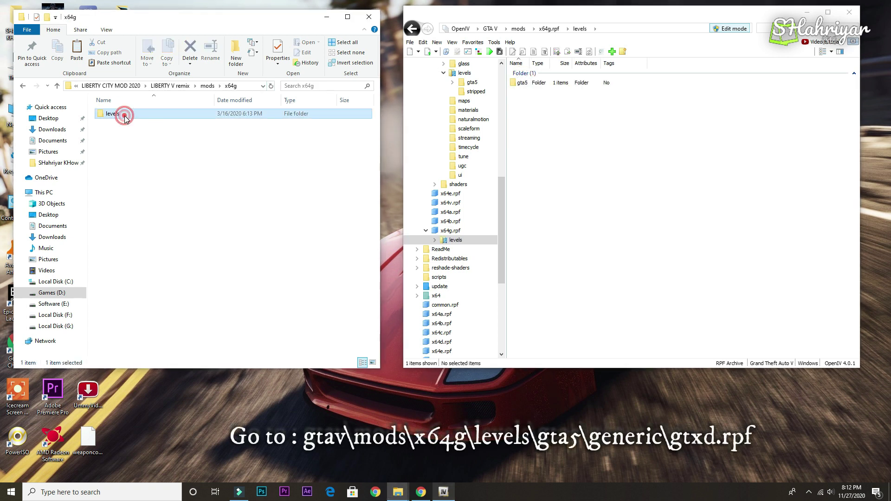
pyautogui.click(527, 87)
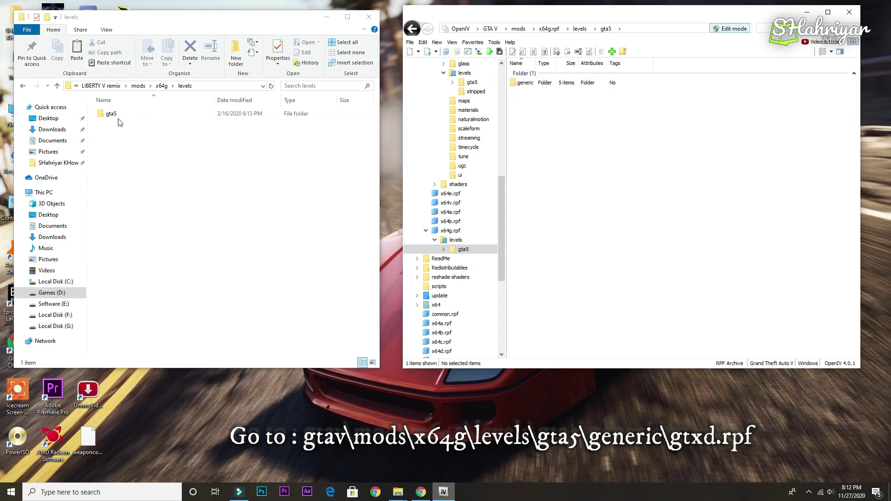
pyautogui.doubleClick(112, 115)
pyautogui.click(519, 84)
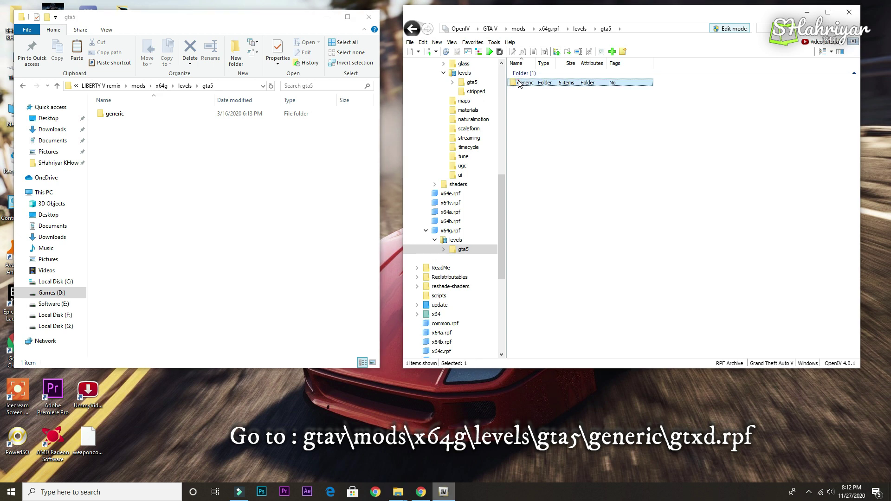
pyautogui.doubleClick(116, 115)
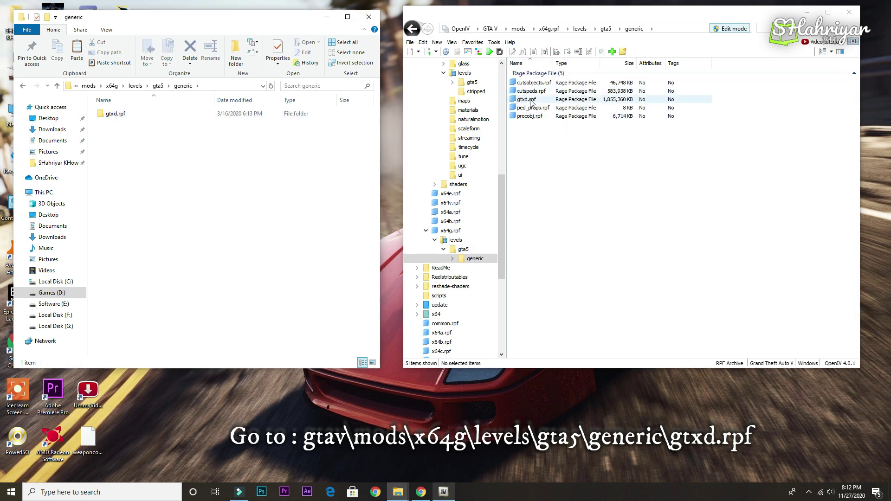
pyautogui.doubleClick(524, 100)
pyautogui.click(523, 101)
pyautogui.click(113, 115)
pyautogui.doubleClick(113, 115)
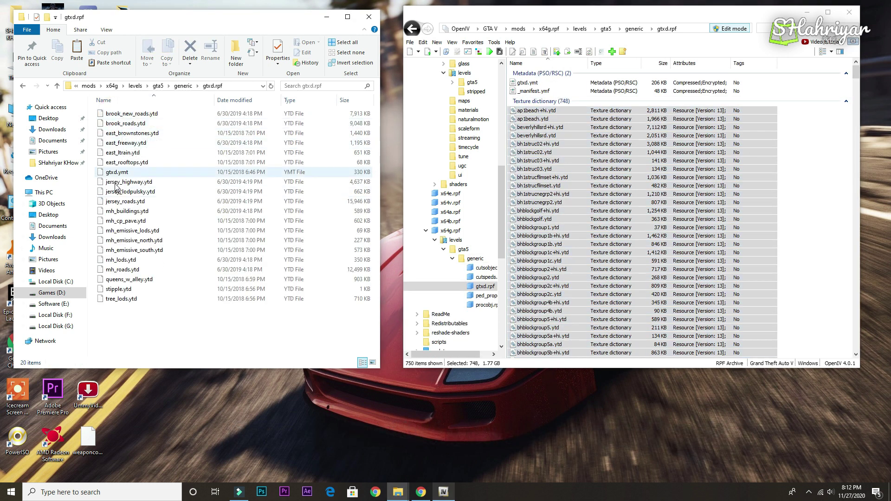
# Add all the remix .ytd files and gtxd.ymt to the gtxd.rpf archive, and return to the GTA V root and remix mods folder.
pyautogui.click(827, 134)
pyautogui.moveTo(121, 321); pyautogui.dragTo(738, 183)
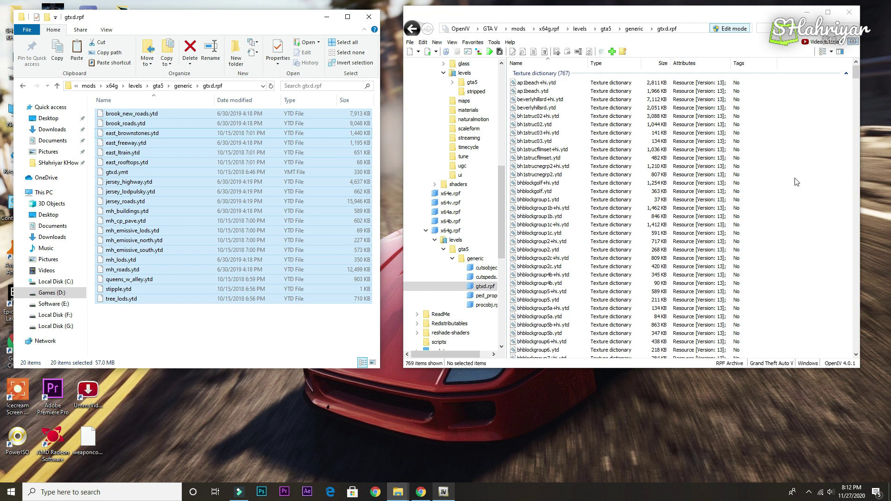
pyautogui.click(487, 29)
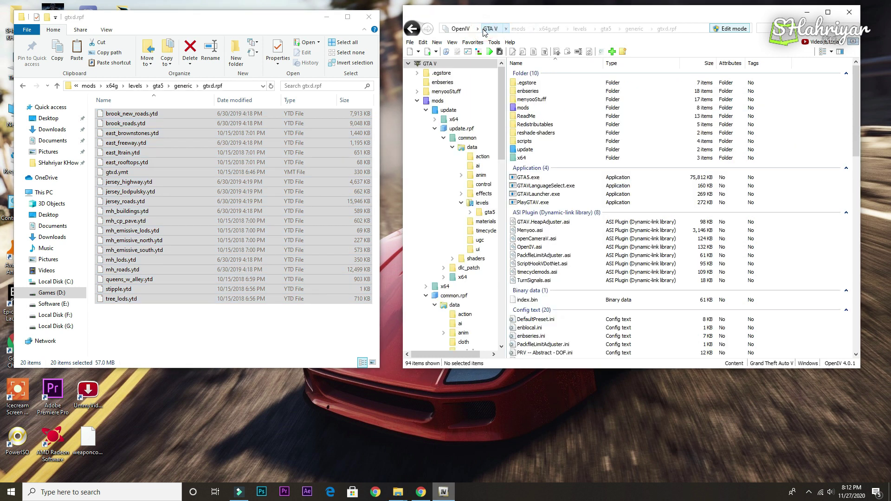
pyautogui.click(88, 86)
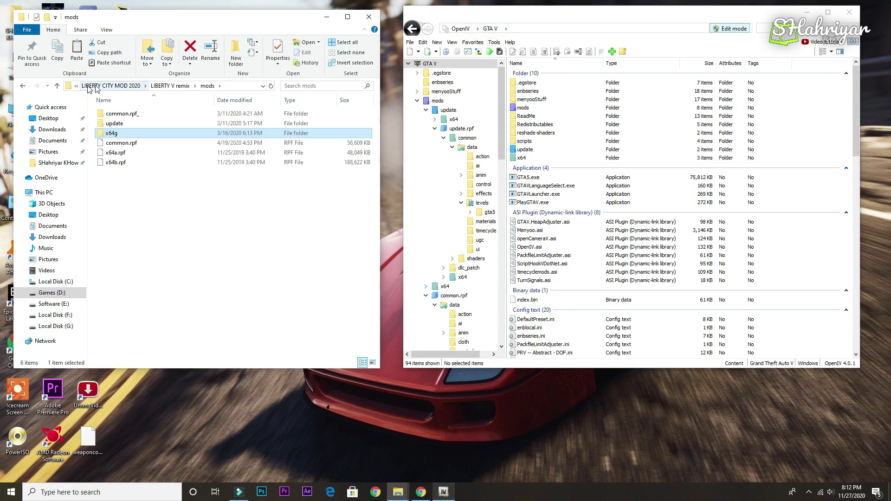
# Open the README in the LIBERTY V remix folder at the dlcpacks lines for dlclist.xml.
pyautogui.click(167, 87)
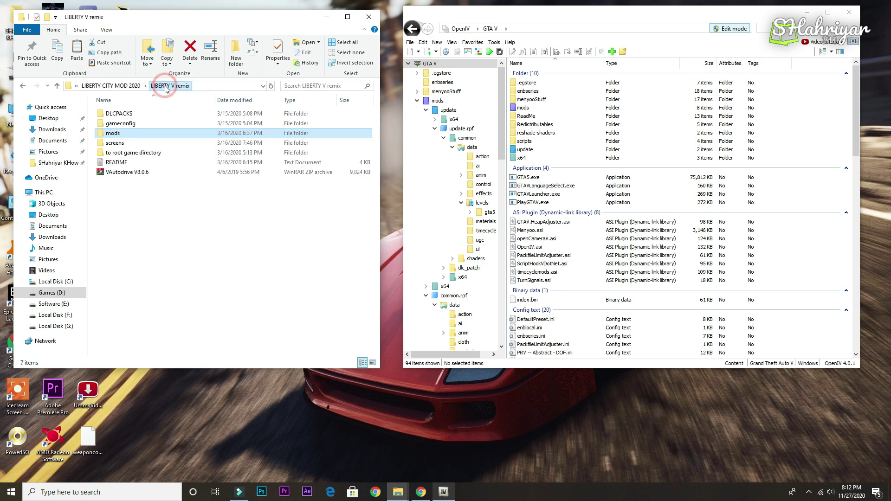
pyautogui.doubleClick(116, 162)
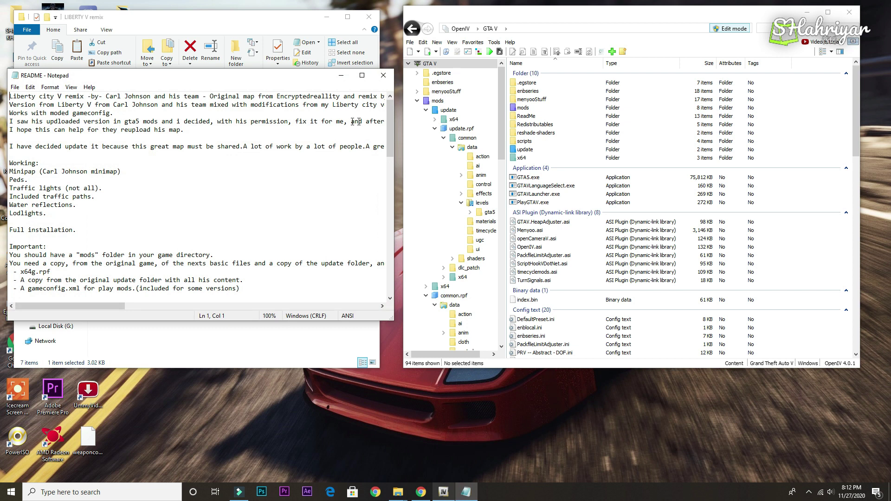
pyautogui.scroll(-14, 385, 124)
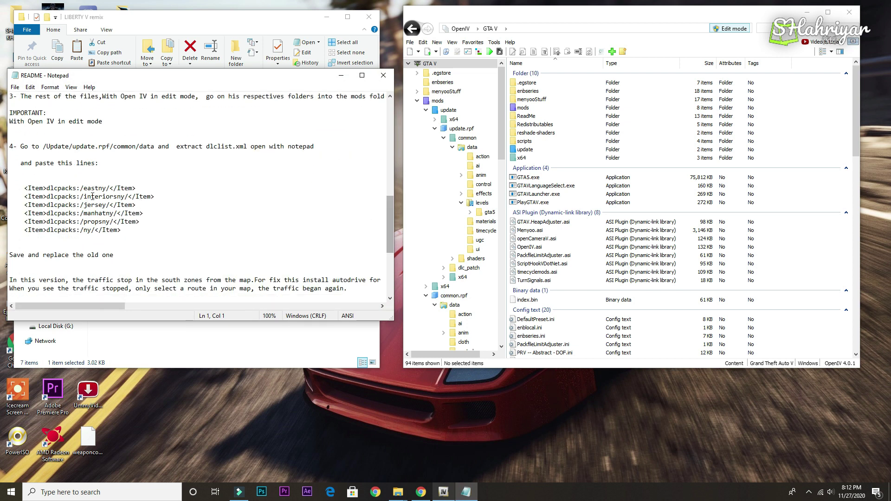
# In OpenIV, open dlclist.xml from mods\update\update.rpf\common\data for editing and go to the end of its item list.
pyautogui.doubleClick(523, 108)
pyautogui.doubleClick(523, 82)
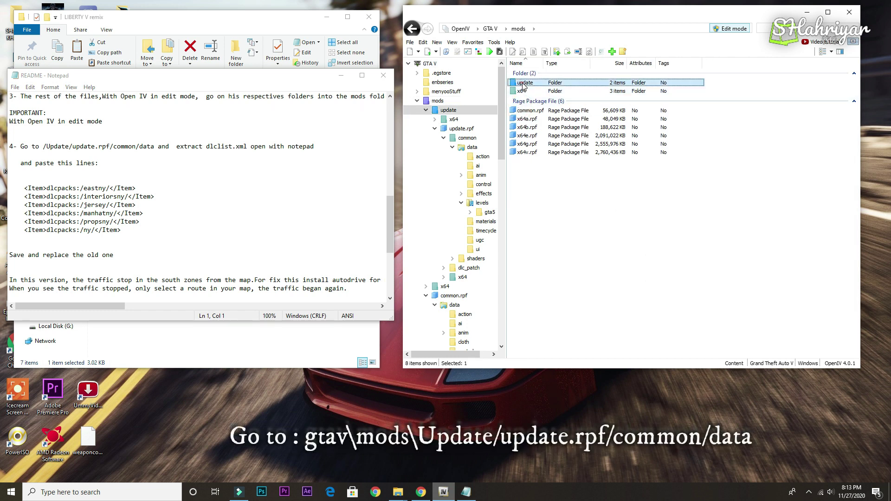
pyautogui.doubleClick(526, 100)
pyautogui.doubleClick(526, 82)
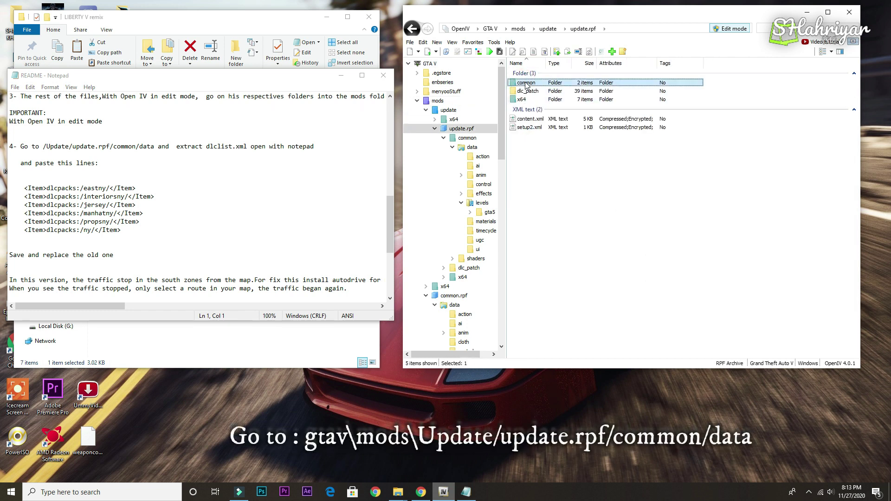
pyautogui.click(525, 83)
pyautogui.doubleClick(525, 83)
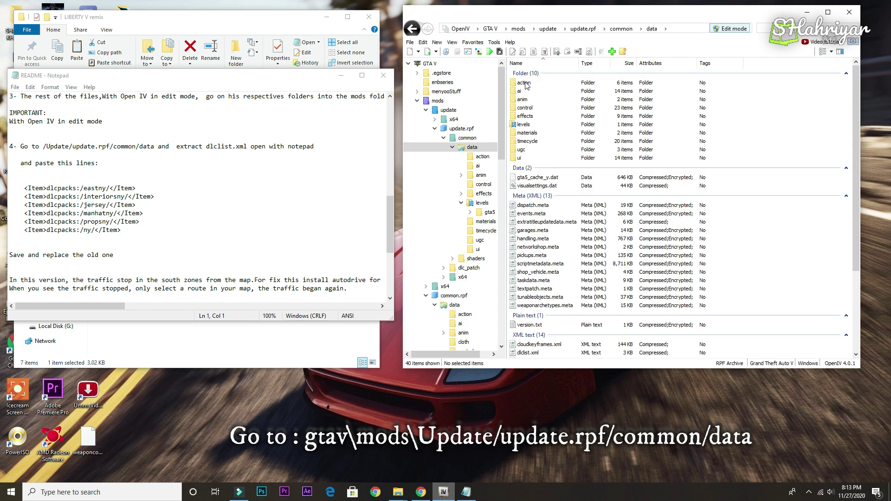
pyautogui.moveTo(858, 113); pyautogui.dragTo(858, 192)
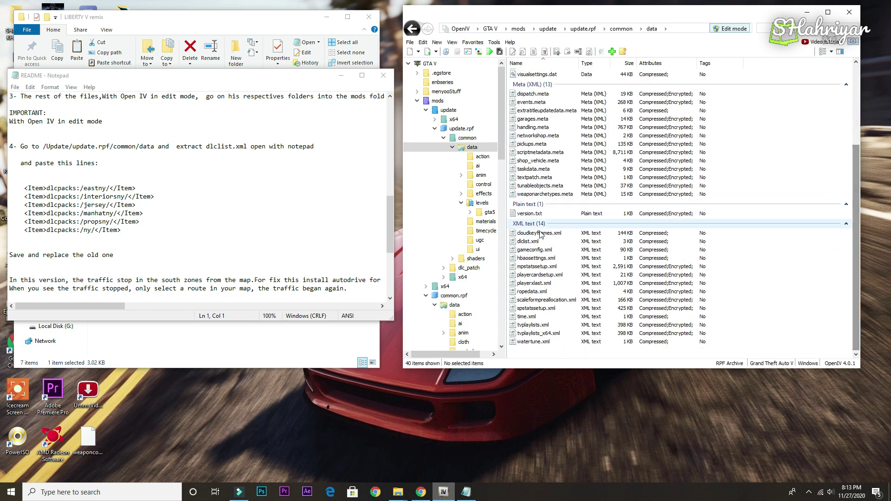
pyautogui.click(529, 241)
pyautogui.rightClick(530, 241)
pyautogui.click(541, 259)
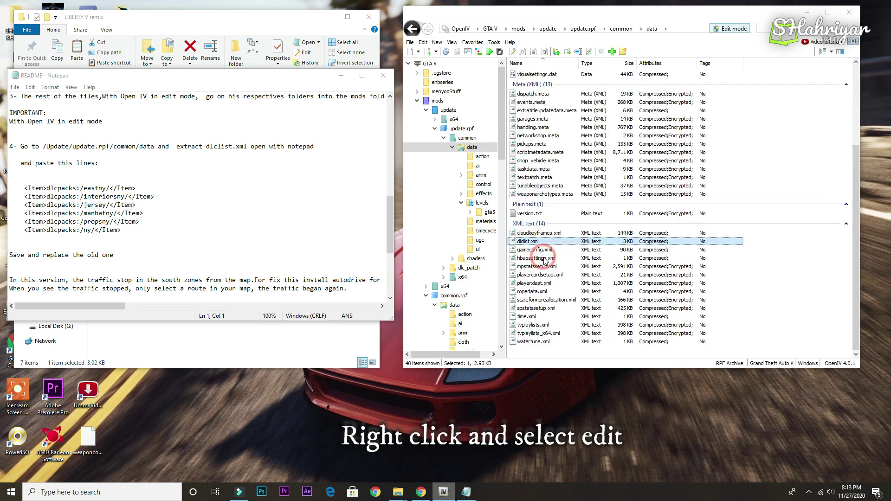
pyautogui.moveTo(824, 165); pyautogui.dragTo(824, 269)
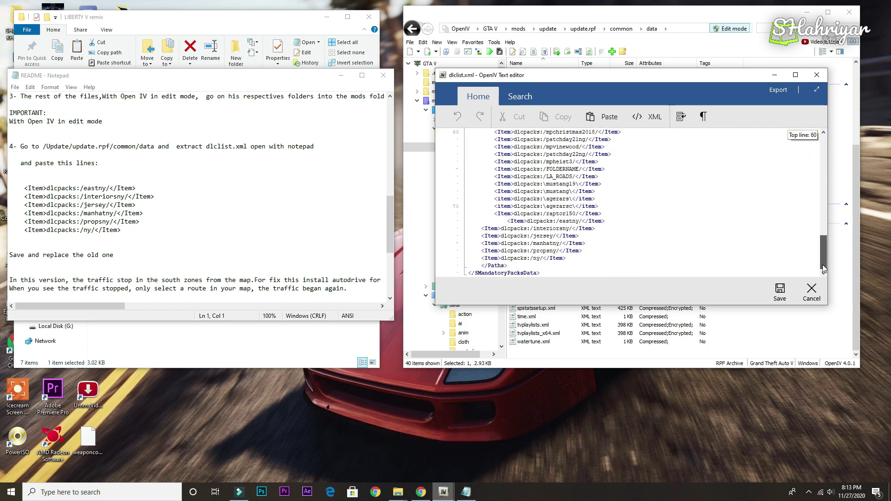
# Copy the six dlcpacks lines from eastny to ny out of the README, paste them after the last item in dlclist.xml, save, and close the README.
pyautogui.moveTo(12, 184); pyautogui.dragTo(153, 228)
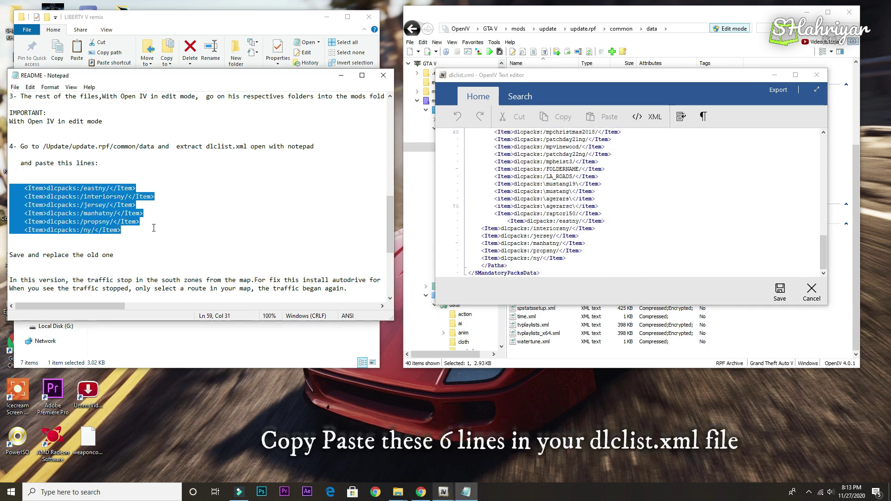
pyautogui.rightClick(94, 223)
pyautogui.click(112, 250)
pyautogui.click(570, 260)
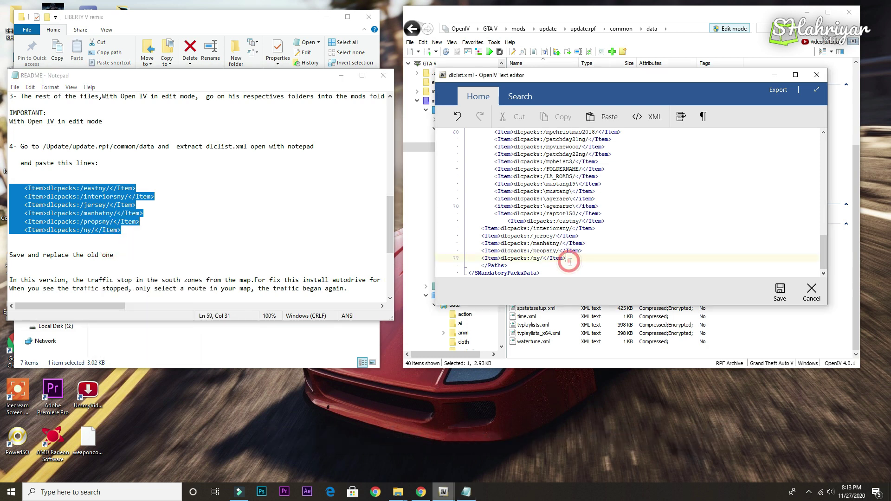
pyautogui.hotkey('ctrl', 'v')
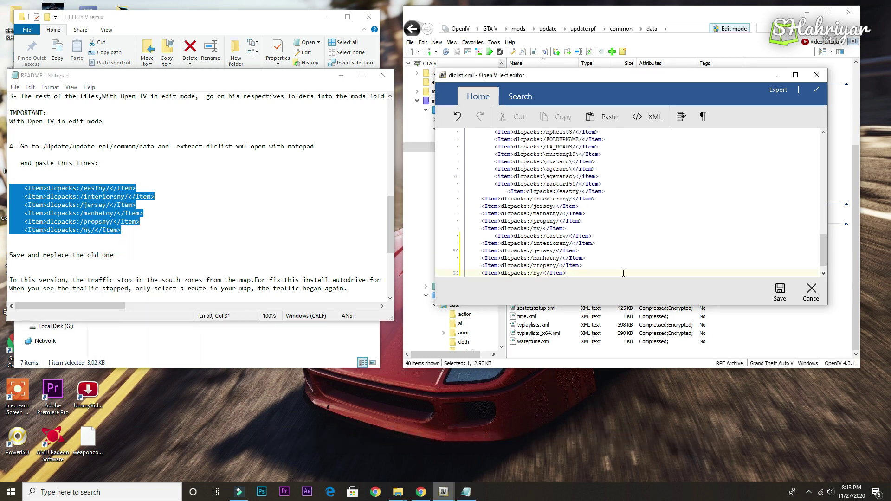
pyautogui.click(774, 291)
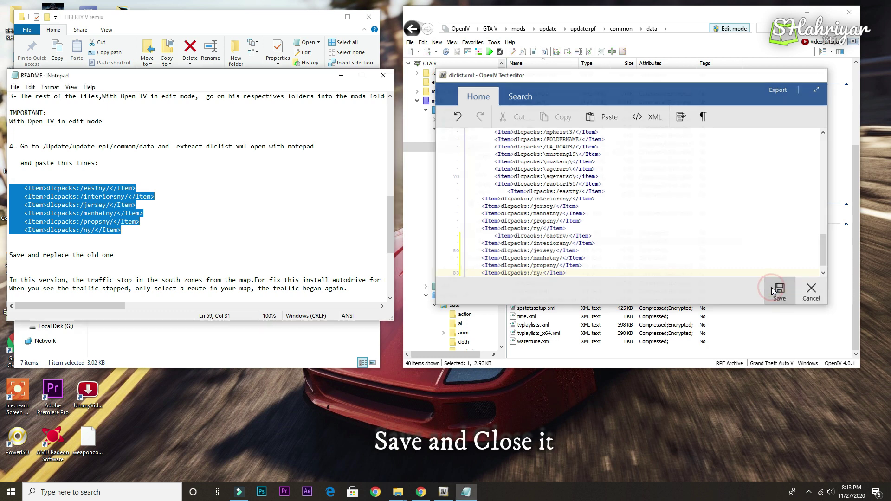
pyautogui.click(384, 76)
# Return OpenIV to the GTA V root, minimize it, and show the Grand Theft Auto V v1.50 folder in File Explorer.
pyautogui.click(521, 29)
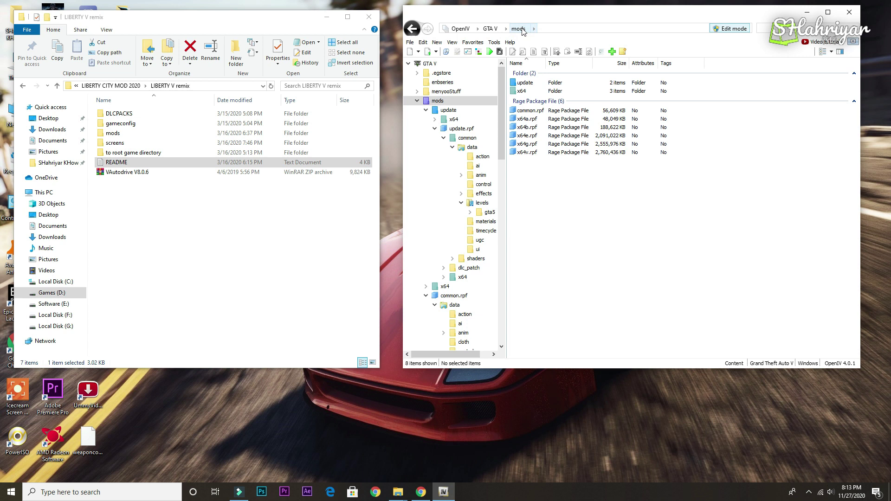
pyautogui.click(490, 29)
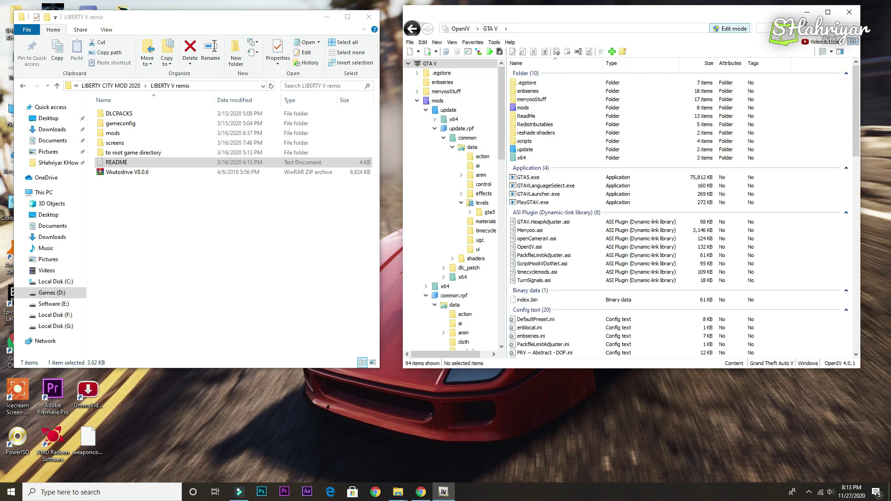
pyautogui.click(805, 17)
pyautogui.click(219, 228)
pyautogui.moveTo(393, 493)
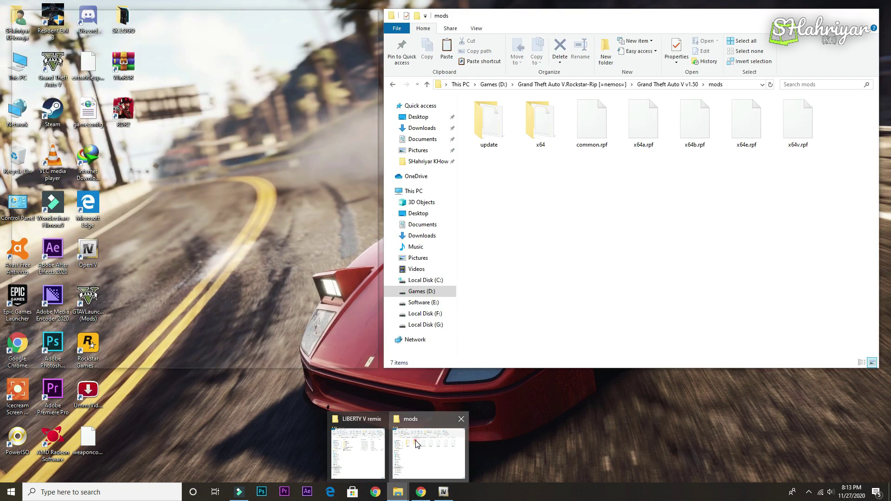
pyautogui.click(417, 445)
pyautogui.click(556, 87)
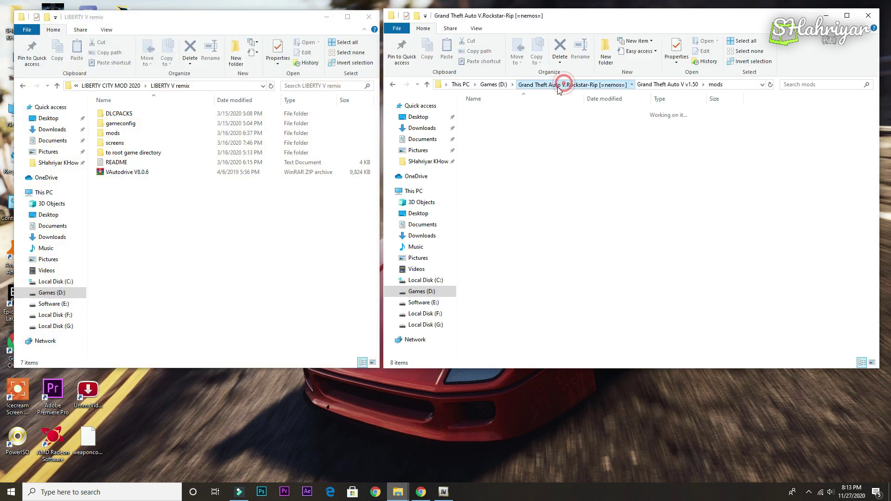
pyautogui.doubleClick(500, 112)
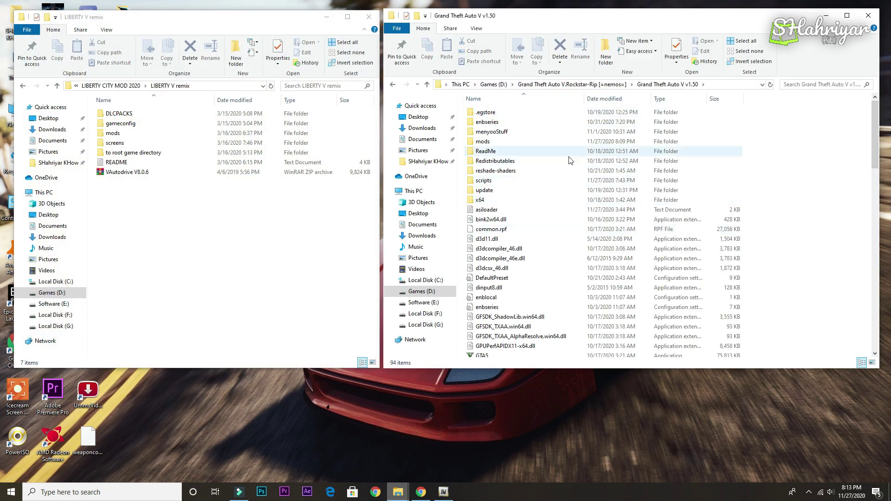
# Copy all files except README from the remix "to root game directory" folder into the game folder, replacing the existing ones.
pyautogui.click(115, 154)
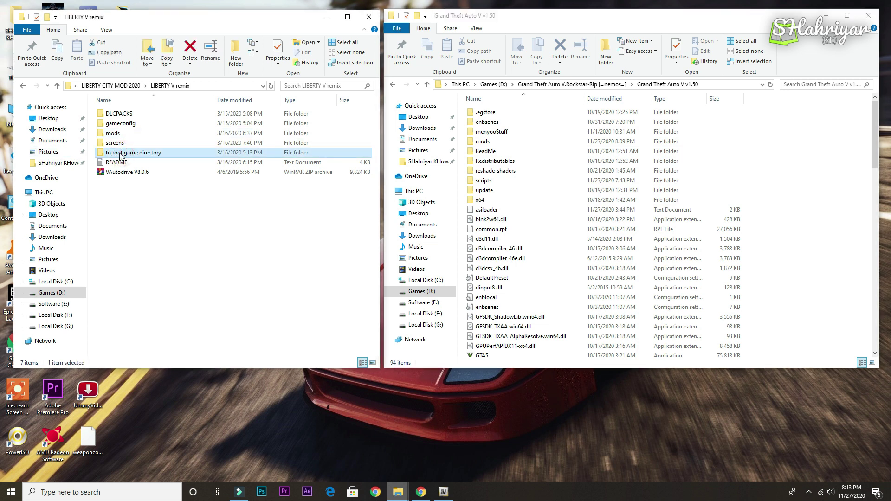
pyautogui.doubleClick(120, 154)
pyautogui.moveTo(129, 255); pyautogui.dragTo(124, 114)
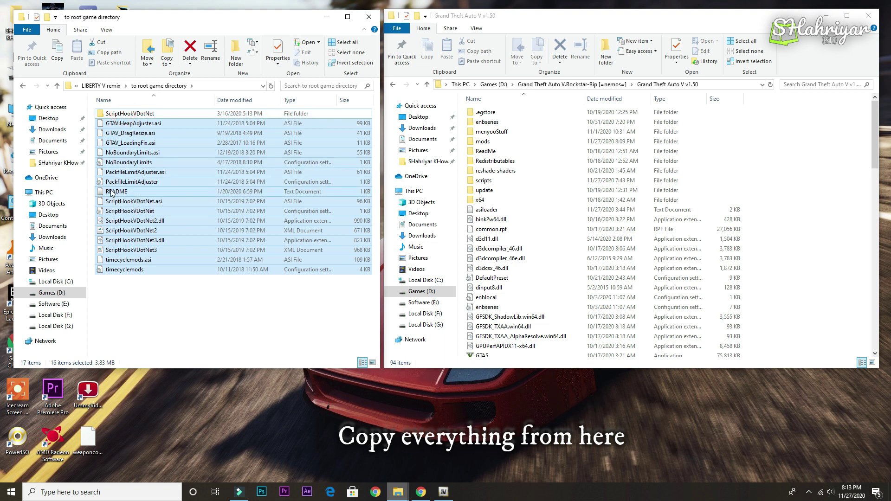
pyautogui.keyDown('ctrl'); pyautogui.click(111, 192); pyautogui.keyUp('ctrl')
pyautogui.rightClick(120, 158)
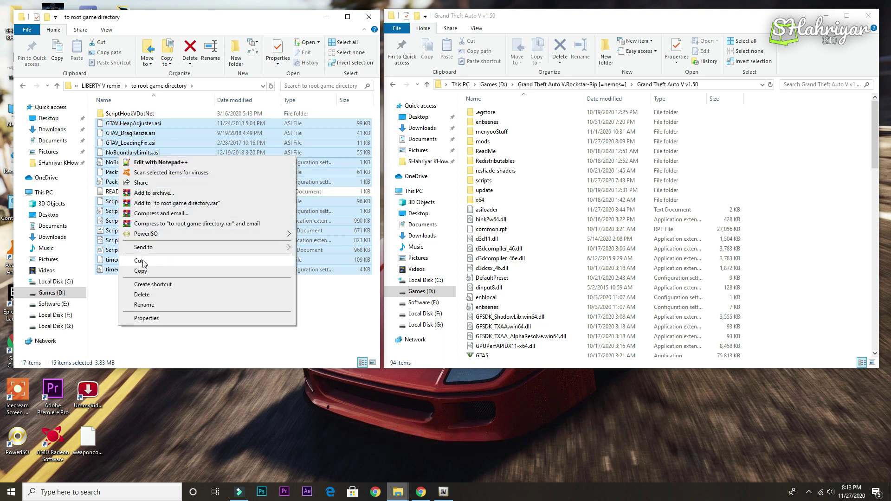
pyautogui.click(141, 271)
pyautogui.rightClick(836, 182)
pyautogui.click(807, 259)
pyautogui.click(459, 171)
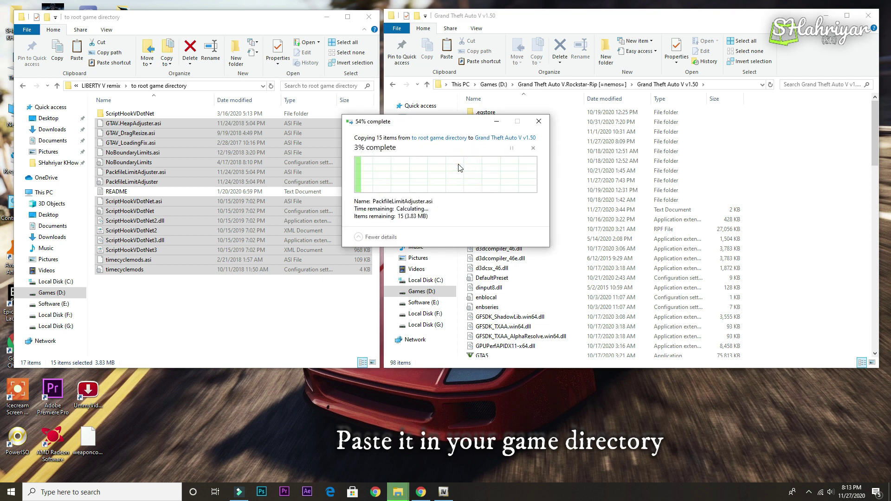
pyautogui.click(285, 304)
# Go back to the LIBERTY V remix folder and open the Scripts folder inside the VAutodrive V8.0.6 archive.
pyautogui.click(24, 86)
pyautogui.click(122, 173)
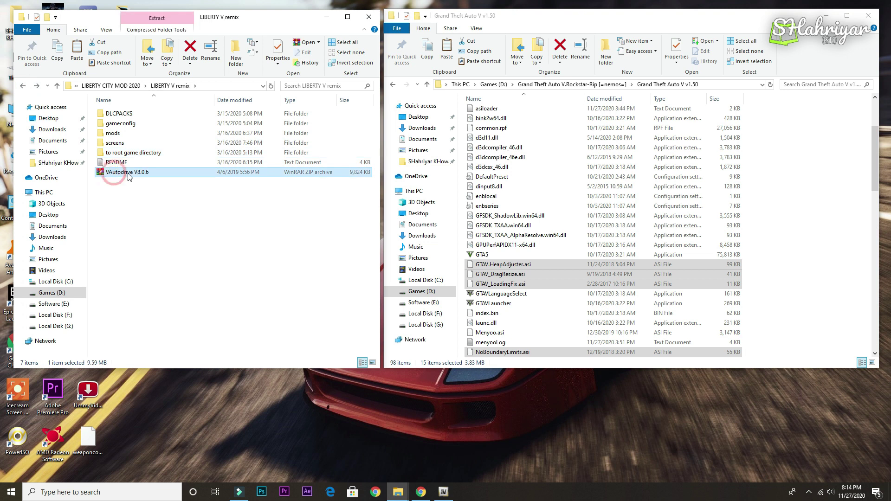
pyautogui.doubleClick(130, 176)
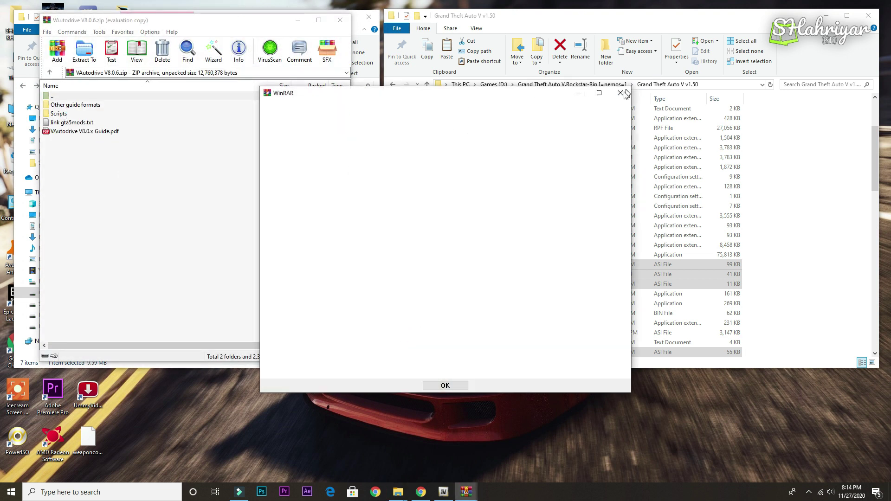
pyautogui.click(621, 93)
pyautogui.doubleClick(64, 114)
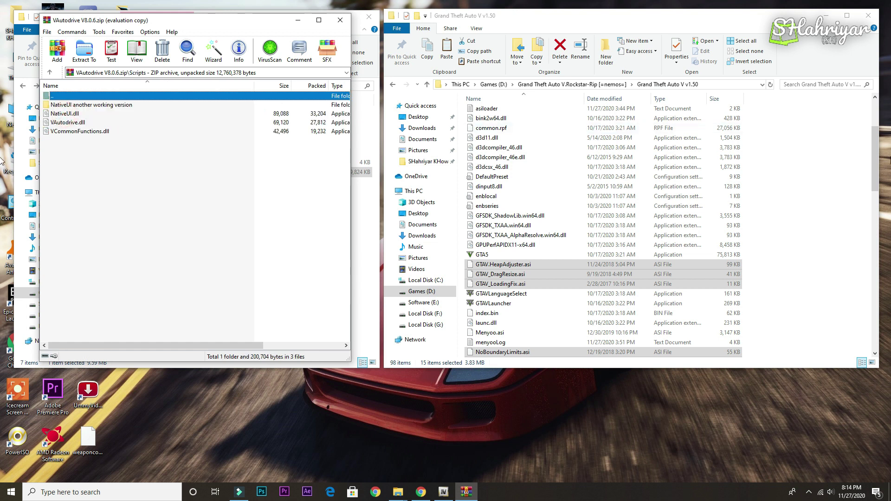
# Extract VAutodrive.dll and VCommonFunctions.dll into the game's scripts folder, return to the game root, and close the archive.
pyautogui.scroll(4, 877, 172)
pyautogui.doubleClick(484, 181)
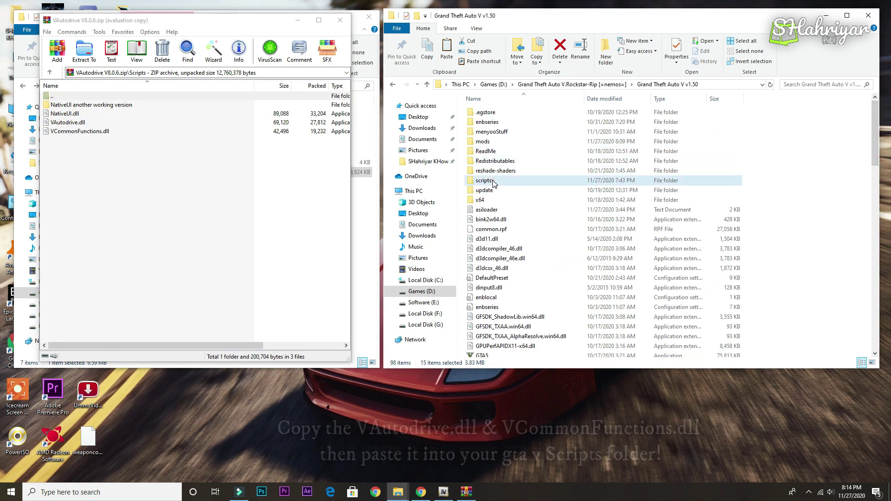
pyautogui.doubleClick(490, 182)
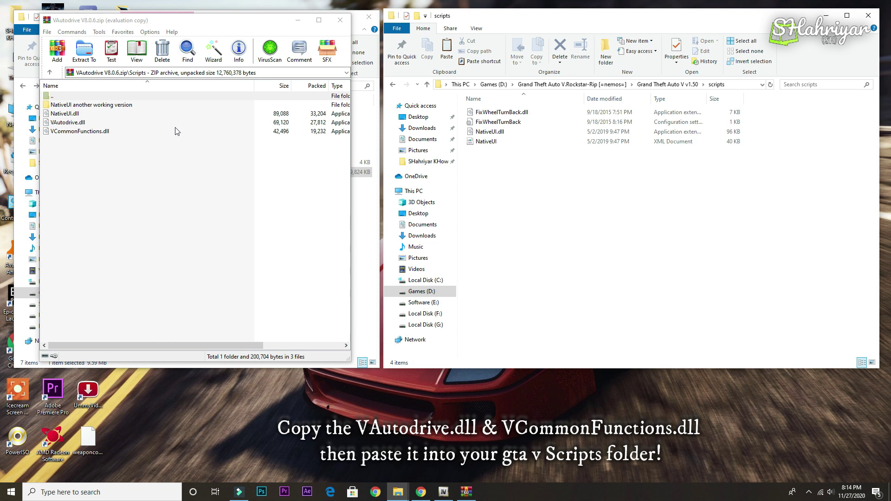
pyautogui.moveTo(70, 153); pyautogui.dragTo(523, 171)
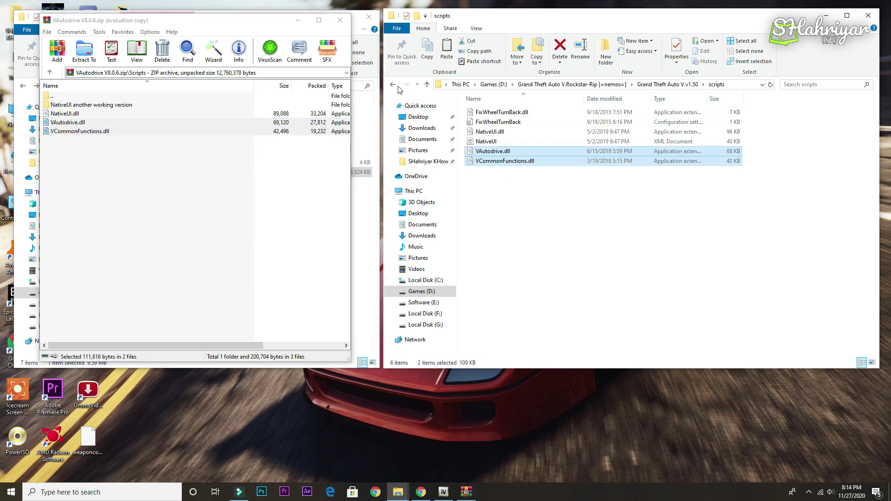
pyautogui.click(394, 85)
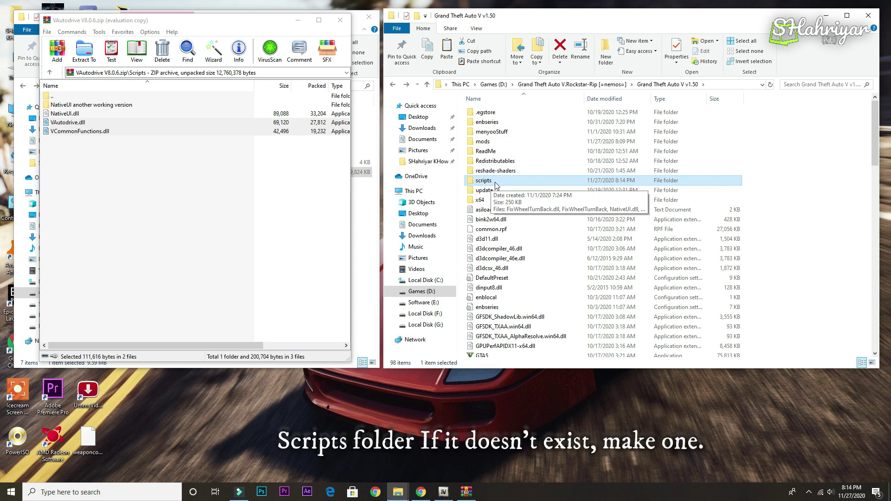
pyautogui.click(341, 20)
pyautogui.click(177, 206)
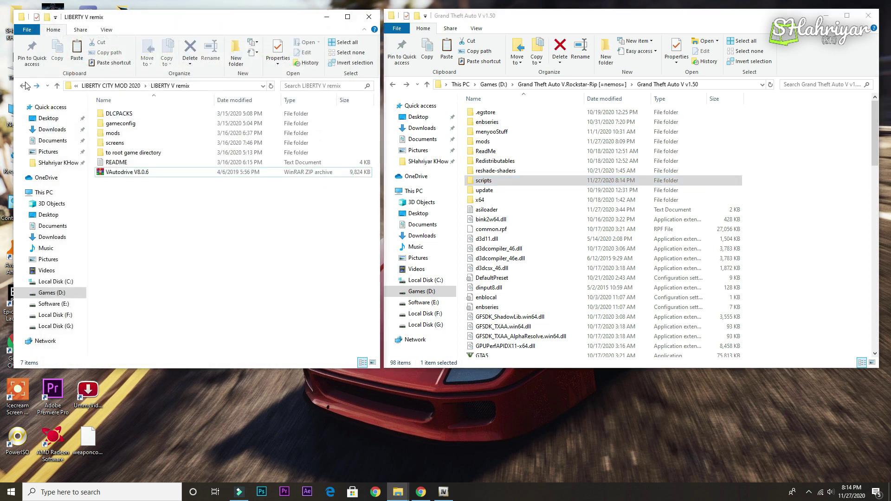
# Copy GTAV.HeapAdjuster.asi from the extracted 3ef57d-GTAV.HeapAdjuster folder into the Grand Theft Auto V v1.50 folder, replacing the existing file.
pyautogui.click(106, 86)
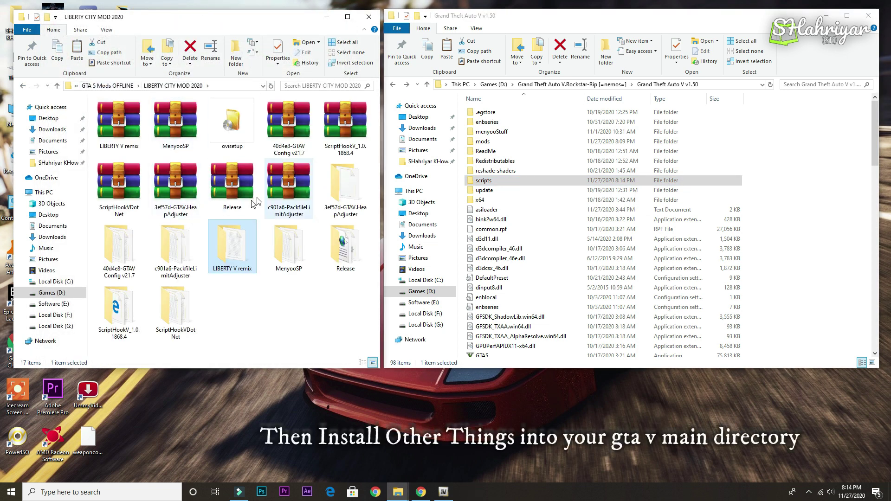
pyautogui.click(338, 184)
pyautogui.doubleClick(337, 183)
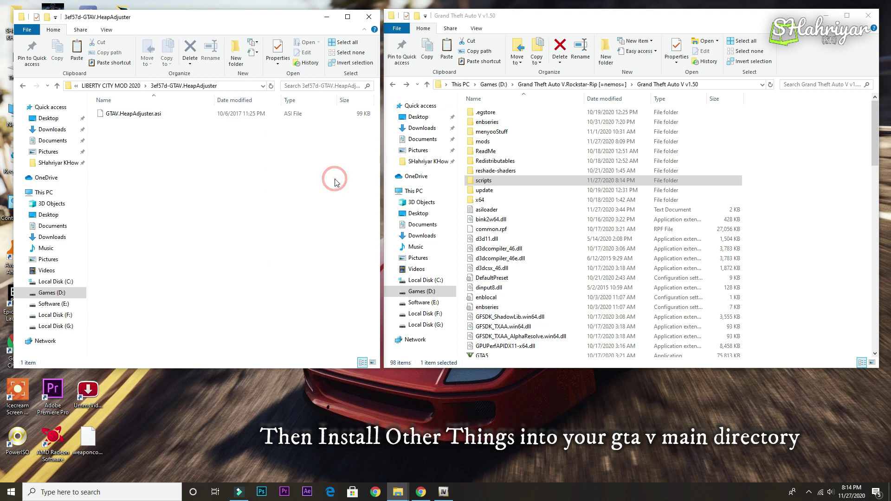
pyautogui.click(139, 114)
pyautogui.rightClick(140, 114)
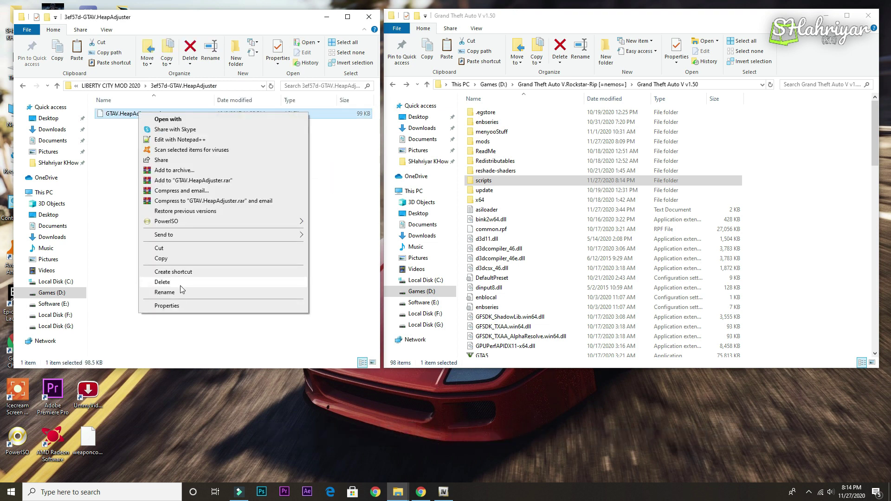
pyautogui.click(169, 259)
pyautogui.rightClick(833, 170)
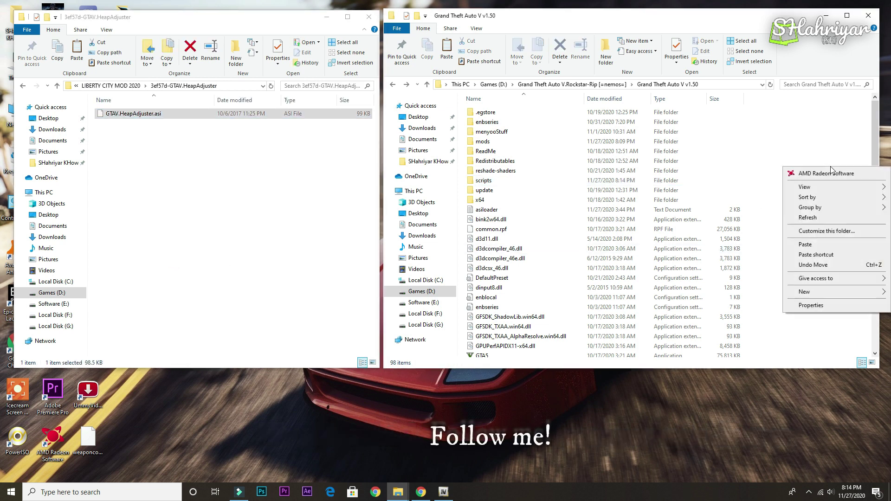
pyautogui.click(810, 245)
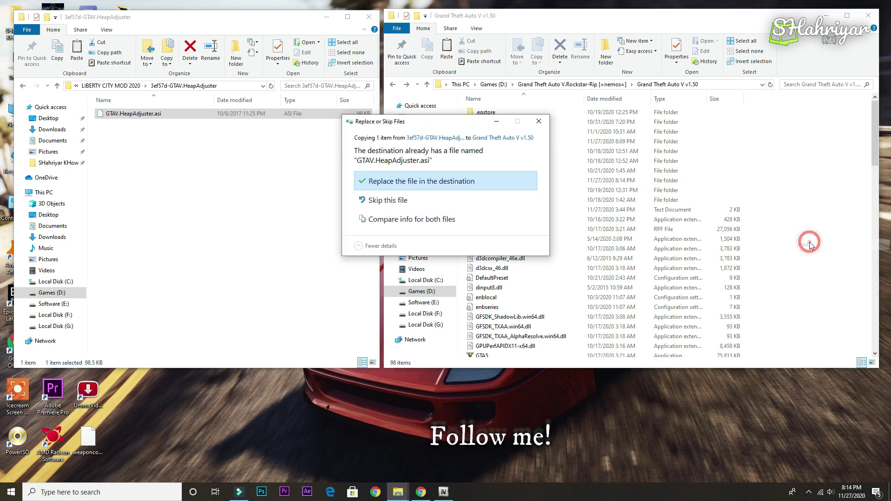
pyautogui.click(410, 180)
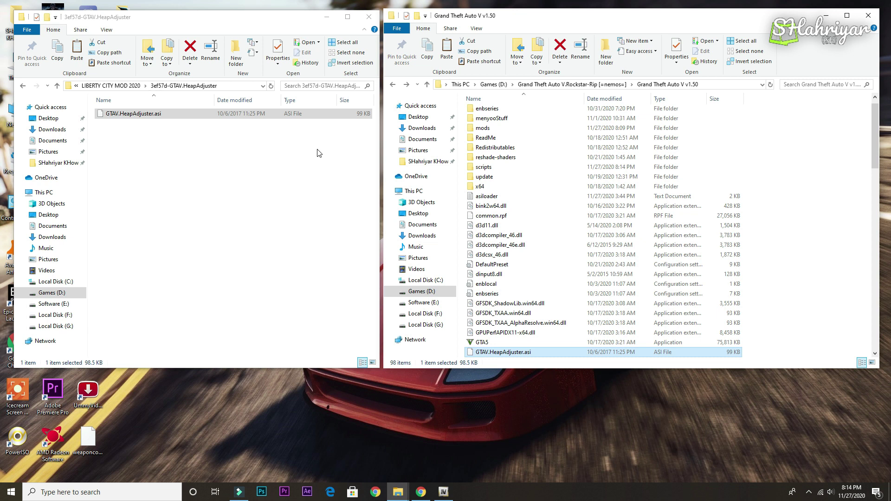
# Copy PackfileLimitAdjuster.asi and the PackfileLimitAdjuster configuration file from the c901a6-PackfileLimitAdjuster folder into the game root, replacing the existing files.
pyautogui.click(24, 86)
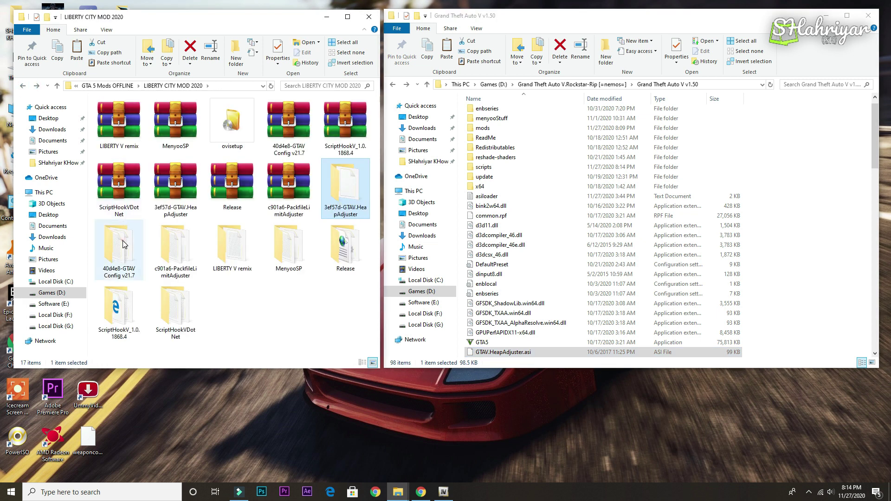
pyautogui.doubleClick(123, 242)
pyautogui.click(24, 86)
pyautogui.doubleClick(167, 235)
pyautogui.click(115, 115)
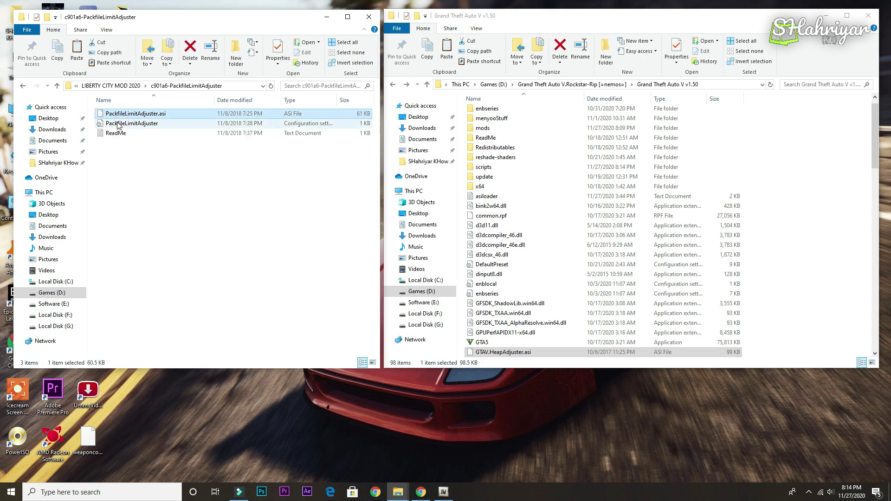
pyautogui.rightClick(119, 124)
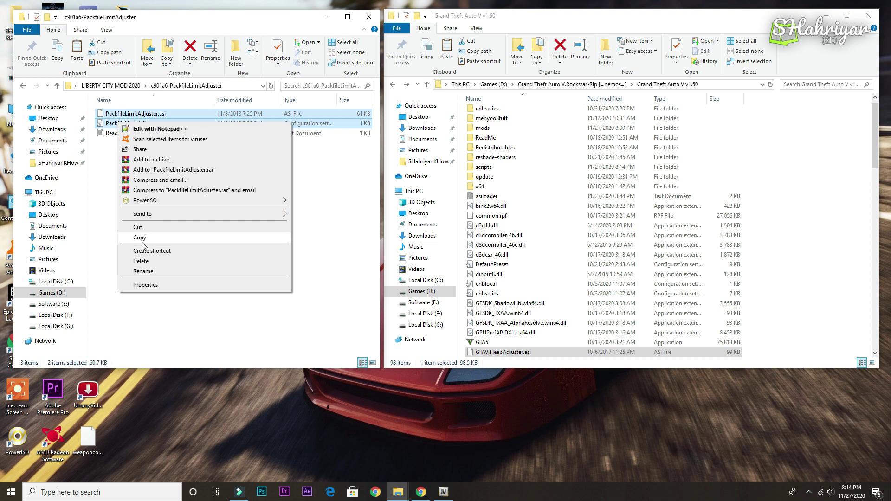
pyautogui.click(142, 240)
pyautogui.rightClick(833, 199)
pyautogui.click(796, 270)
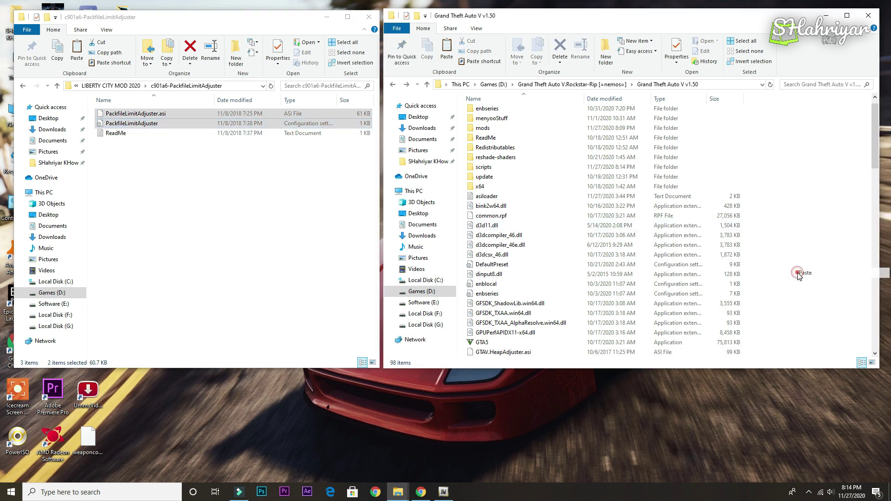
pyautogui.click(498, 179)
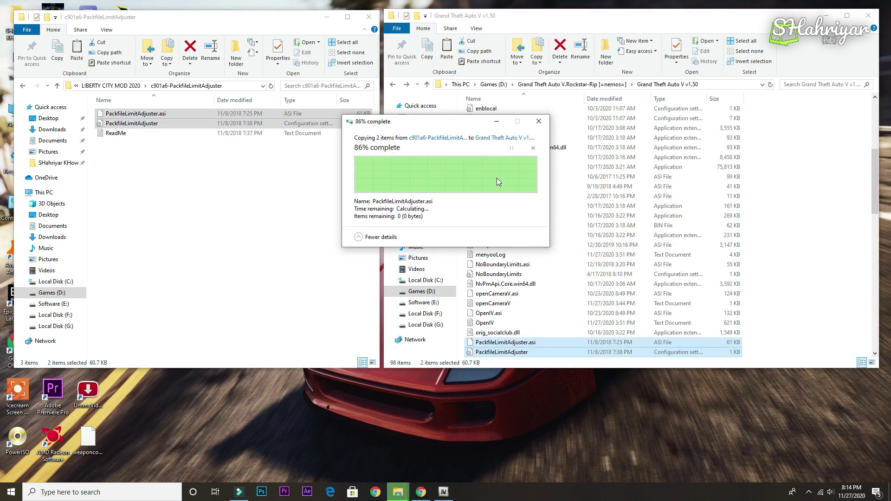
# Copy the menyooStuff folder and Menyoo.asi from the MenyooSP folder into the game root, replacing the existing files.
pyautogui.click(22, 86)
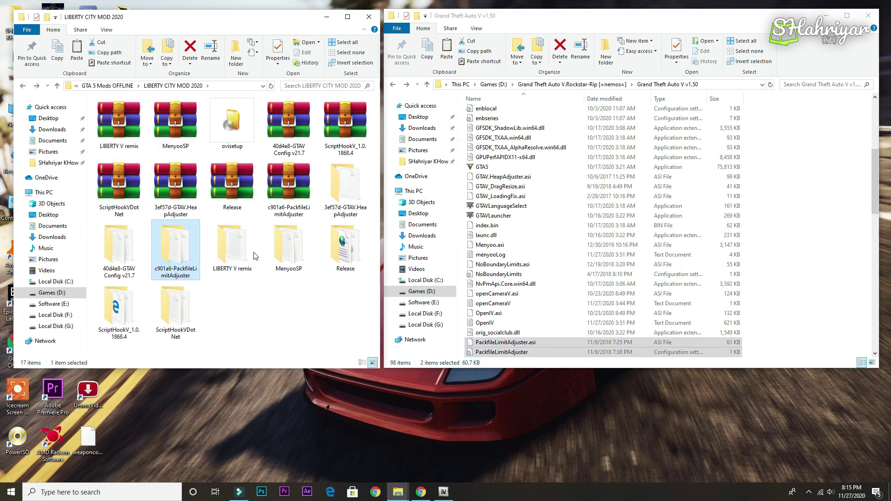
pyautogui.doubleClick(288, 249)
pyautogui.click(122, 114)
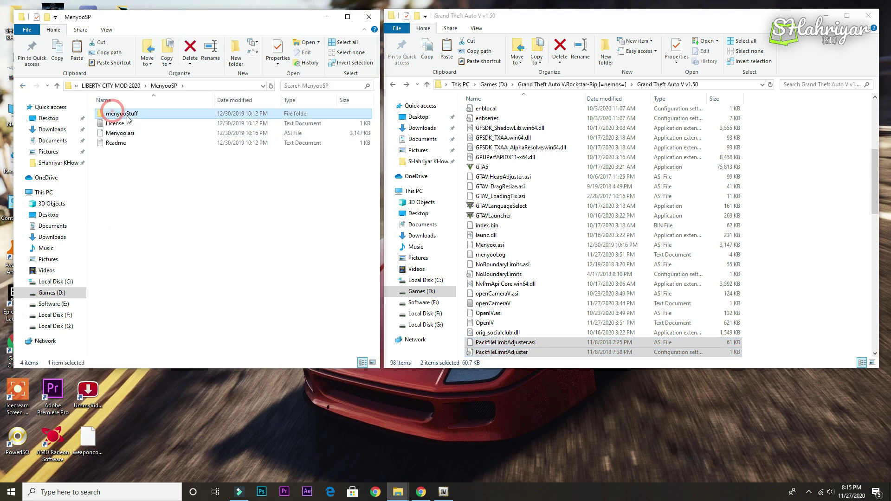
pyautogui.keyDown('ctrl'); pyautogui.click(119, 133); pyautogui.keyUp('ctrl')
pyautogui.rightClick(120, 133)
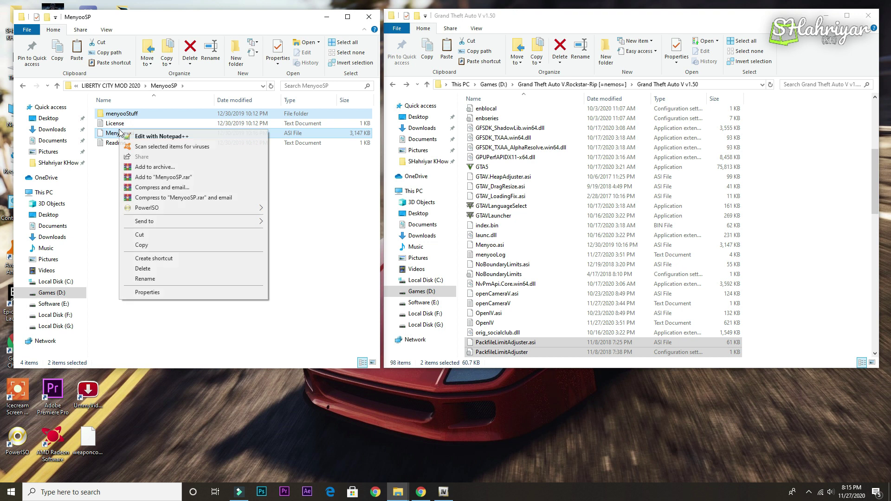
pyautogui.click(139, 243)
pyautogui.click(826, 173)
pyautogui.rightClick(827, 173)
pyautogui.click(805, 246)
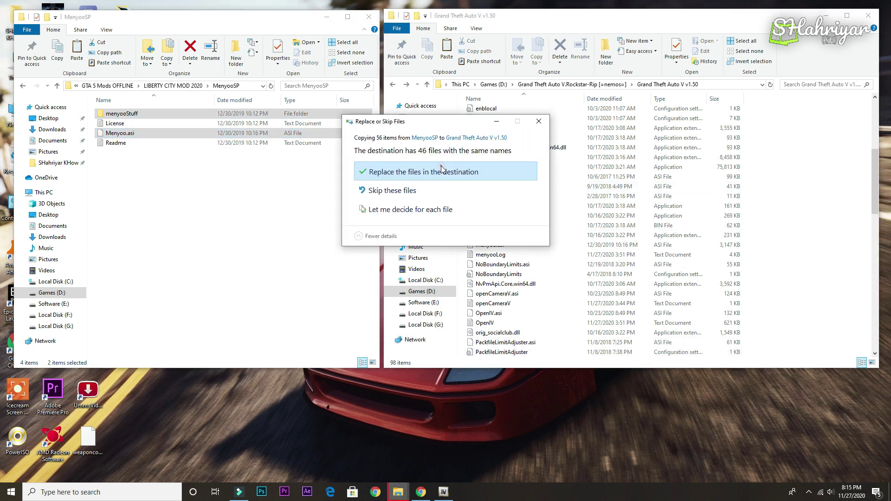
pyautogui.click(441, 170)
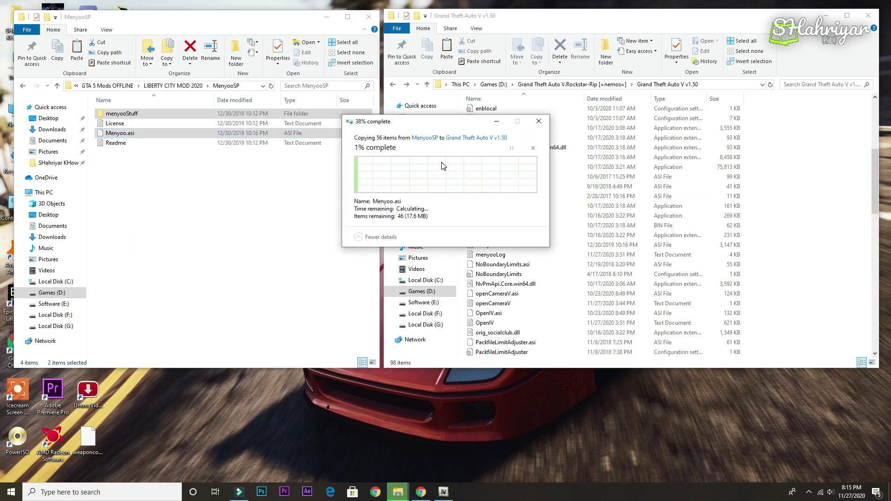
# Copy NativeUI.dll and the NativeUI XML file from the Release folder into the game's scripts folder, replacing the existing files.
pyautogui.click(20, 86)
pyautogui.doubleClick(356, 244)
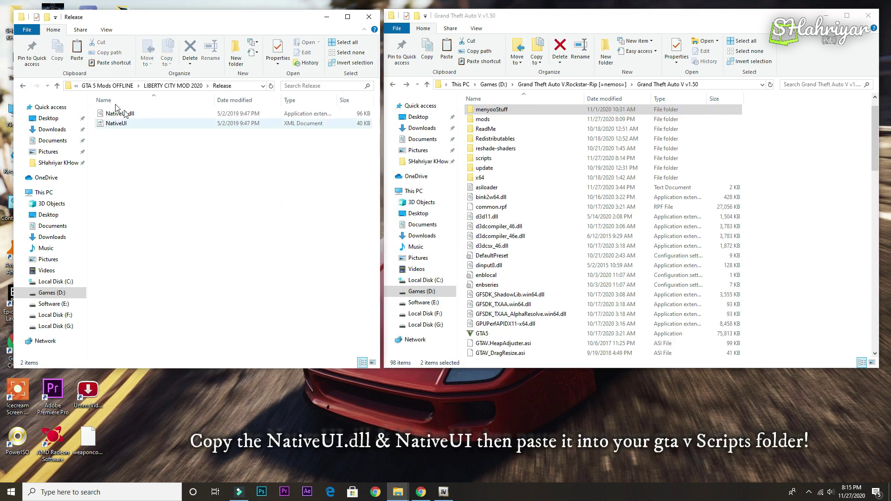
pyautogui.moveTo(112, 140); pyautogui.dragTo(126, 116)
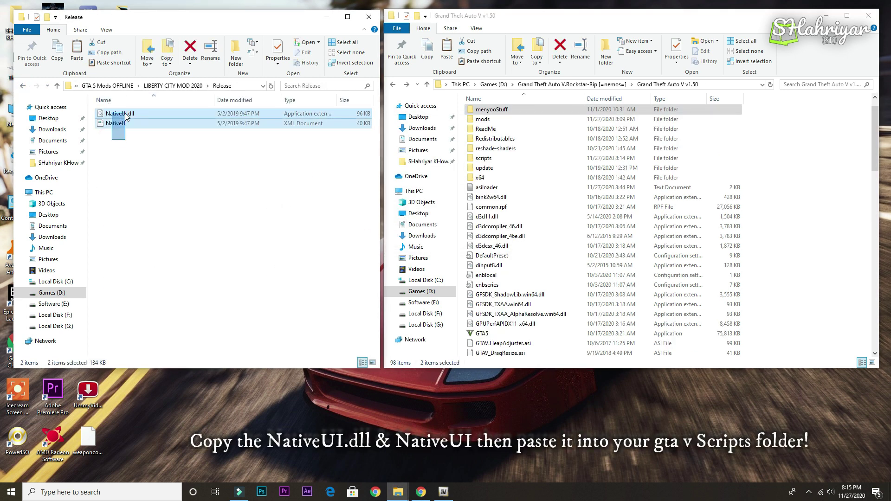
pyautogui.rightClick(118, 121)
pyautogui.click(138, 233)
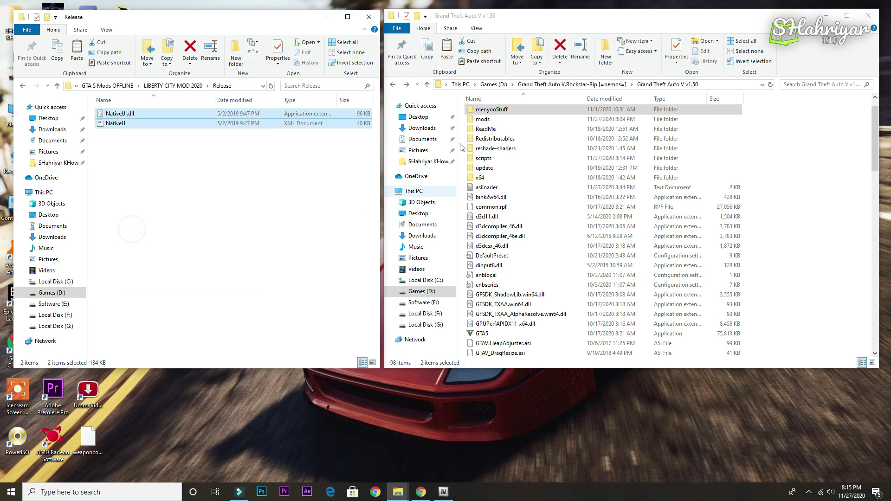
pyautogui.doubleClick(483, 158)
pyautogui.hotkey('ctrl', 'v')
pyautogui.rightClick(511, 207)
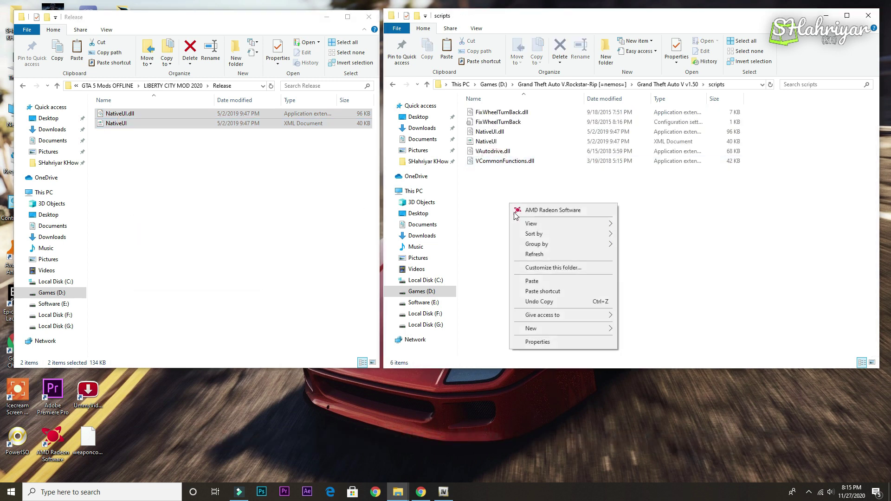
pyautogui.click(530, 280)
pyautogui.click(437, 169)
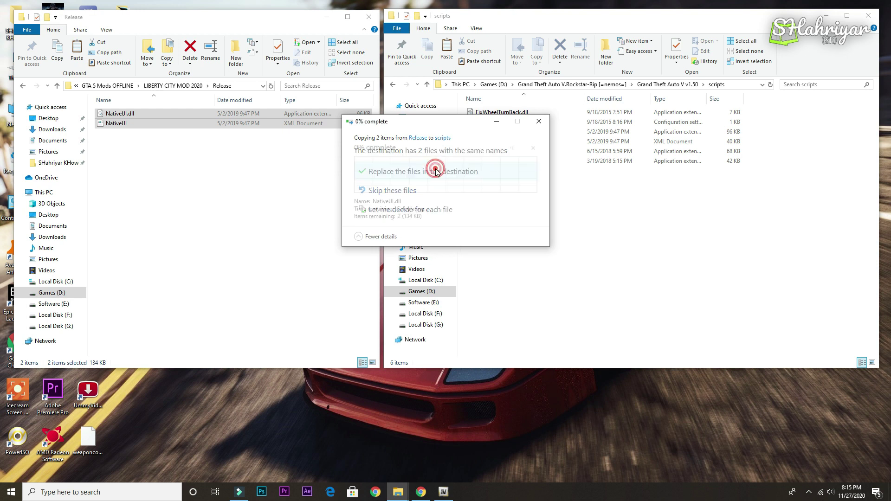
# Copy dinput8.dll and ScriptHookV.dll from the bin folder of ScriptHookV_1.0.1868.4 into the game root, replacing the existing files.
pyautogui.click(23, 86)
pyautogui.doubleClick(126, 306)
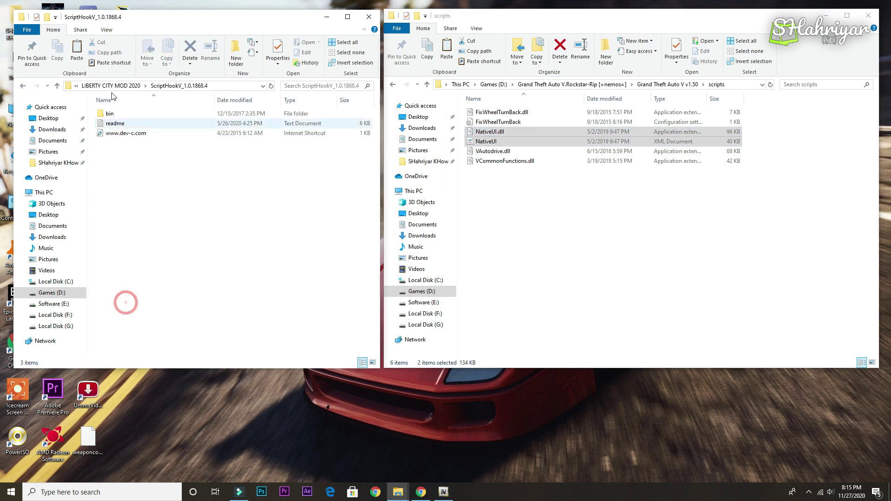
pyautogui.doubleClick(114, 114)
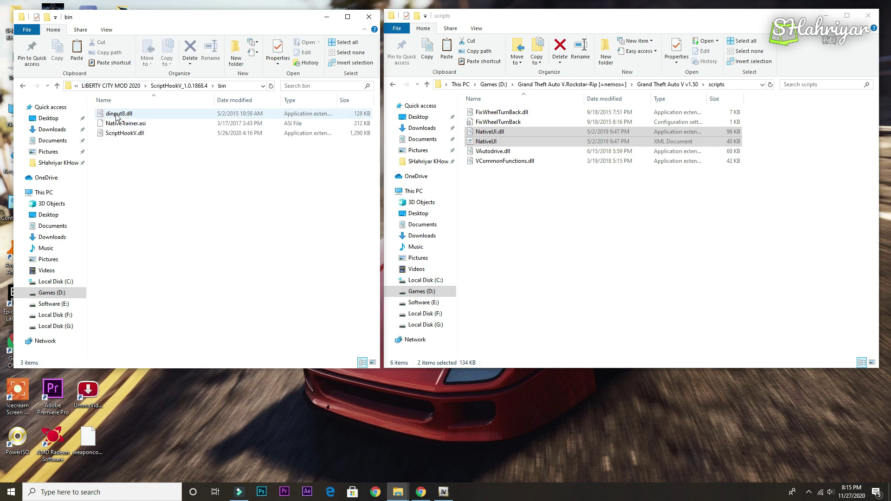
pyautogui.click(395, 86)
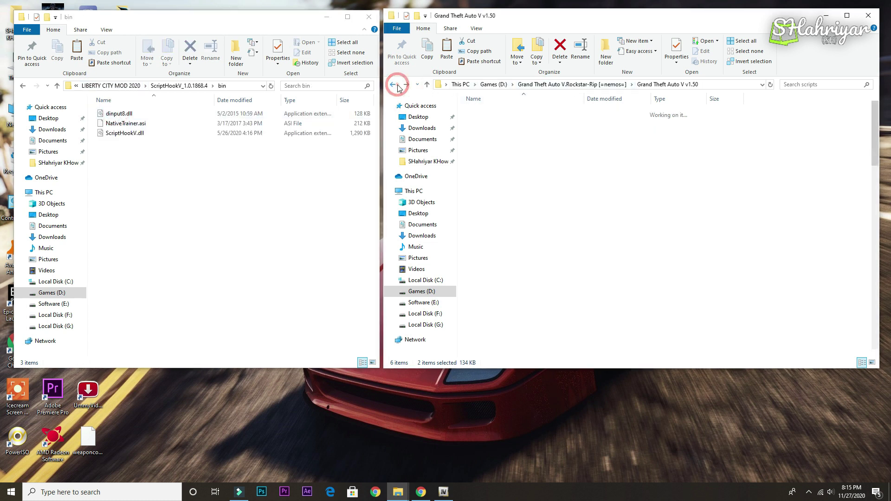
pyautogui.click(119, 115)
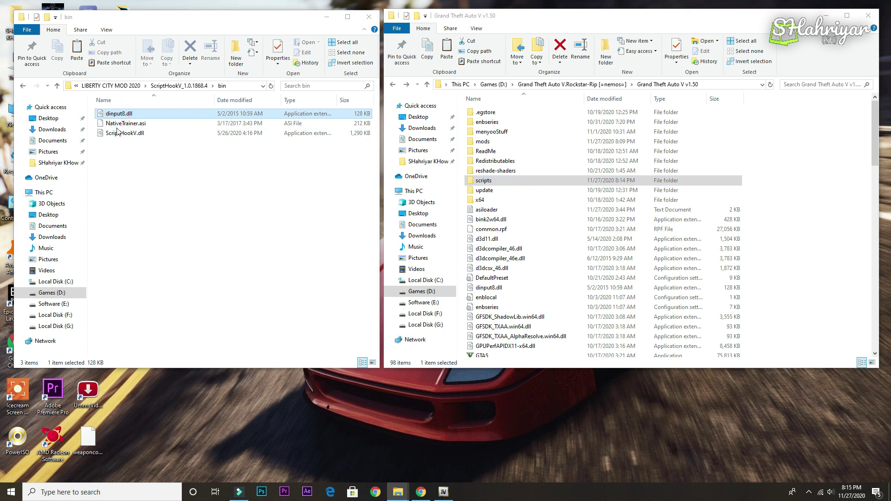
pyautogui.keyDown('ctrl'); pyautogui.click(117, 135); pyautogui.keyUp('ctrl')
pyautogui.rightClick(117, 136)
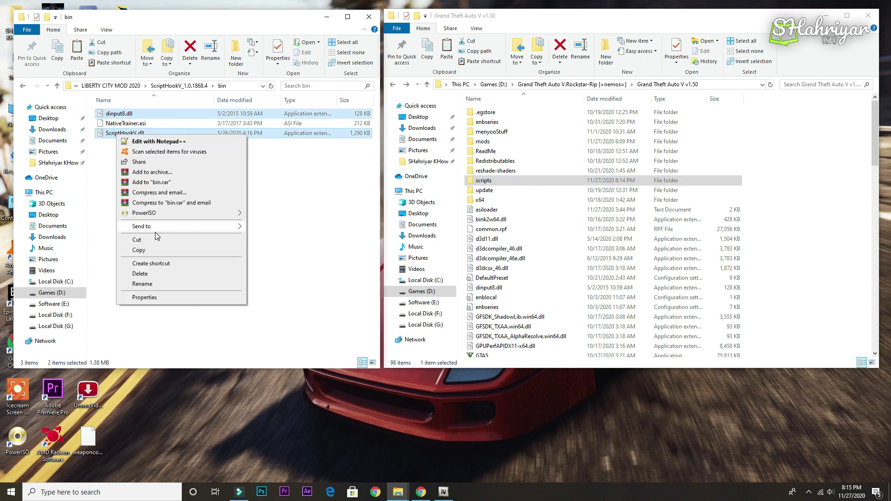
pyautogui.click(139, 250)
pyautogui.rightClick(820, 177)
pyautogui.click(812, 247)
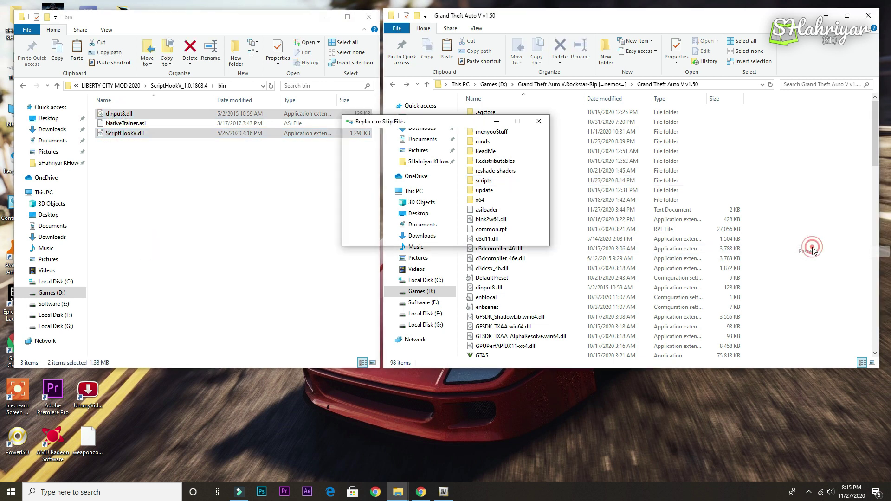
pyautogui.click(480, 170)
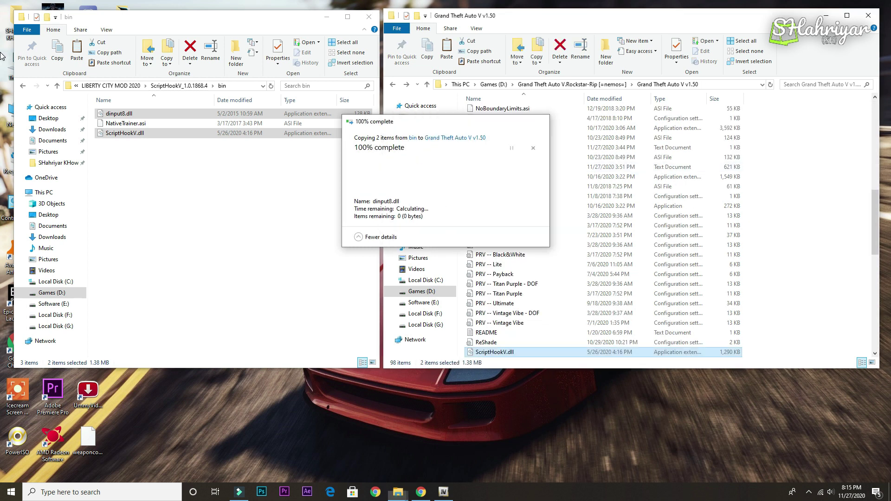
# Copy all ScriptHookVDotNet files except LICENSE and README from the ScriptHookVDotNet folder into the game root, replacing the existing ones.
pyautogui.click(23, 86)
pyautogui.click(24, 86)
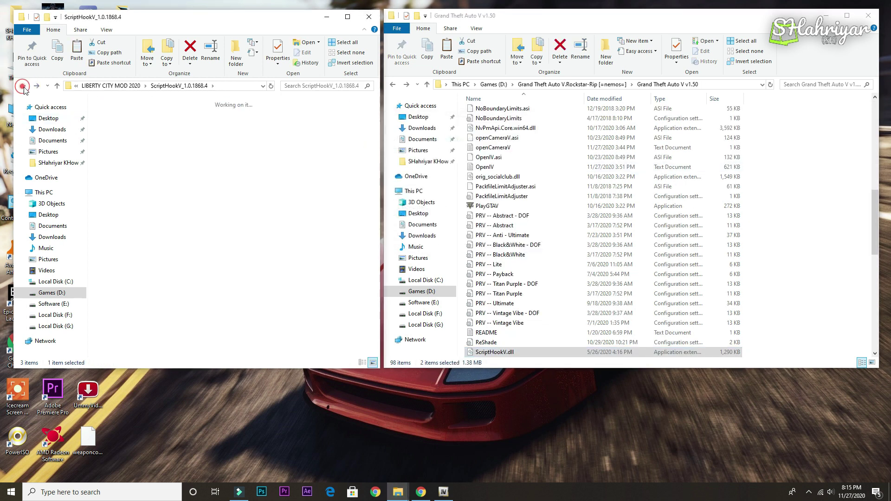
pyautogui.doubleClick(176, 293)
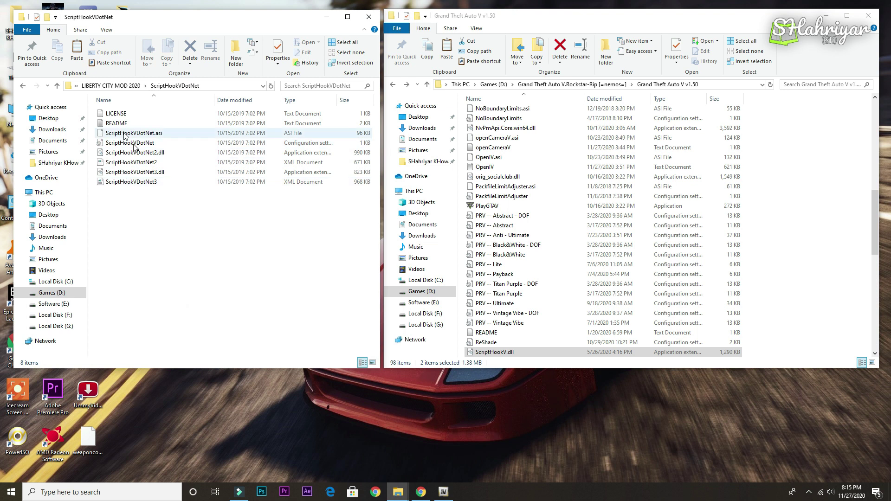
pyautogui.moveTo(116, 203); pyautogui.dragTo(147, 137)
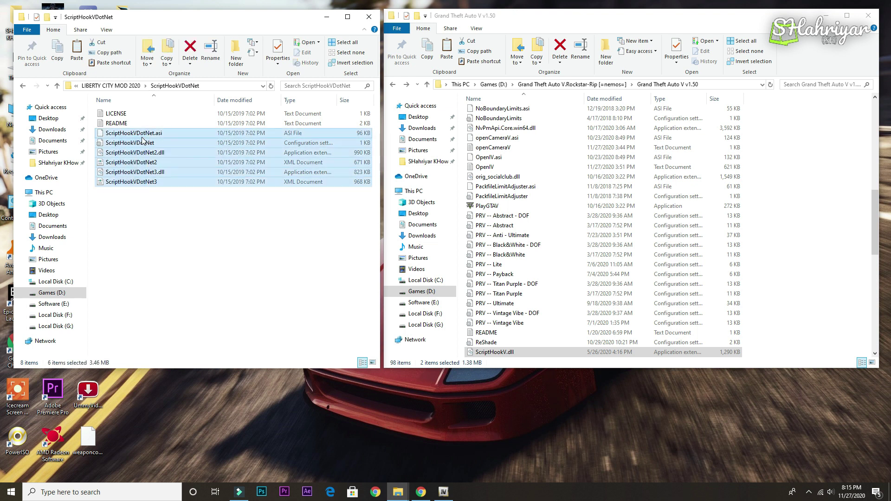
pyautogui.rightClick(142, 137)
pyautogui.click(174, 251)
pyautogui.rightClick(783, 197)
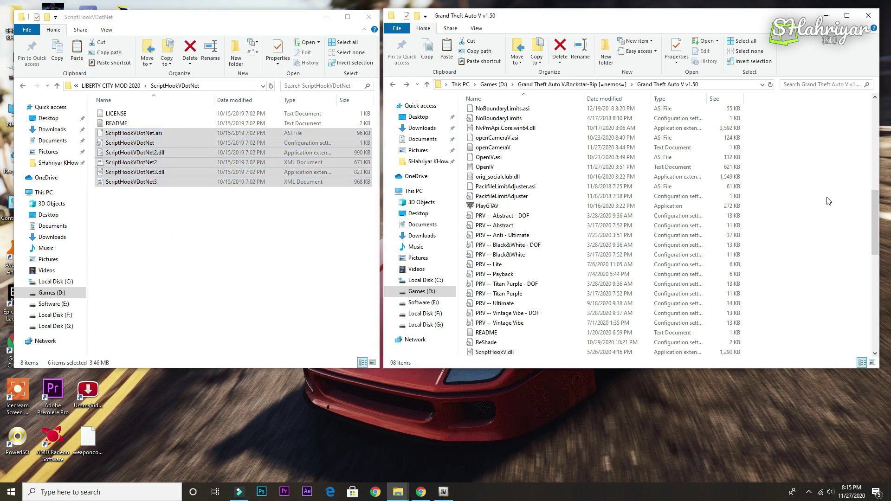
pyautogui.click(796, 272)
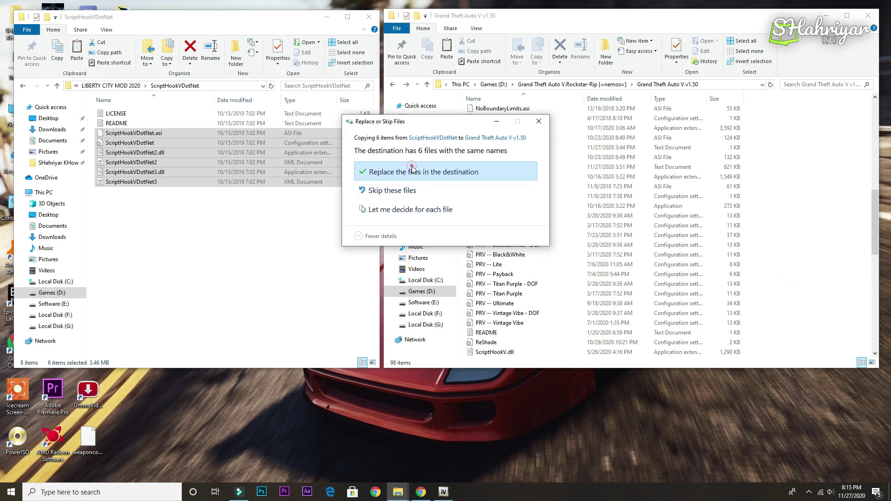
pyautogui.click(412, 168)
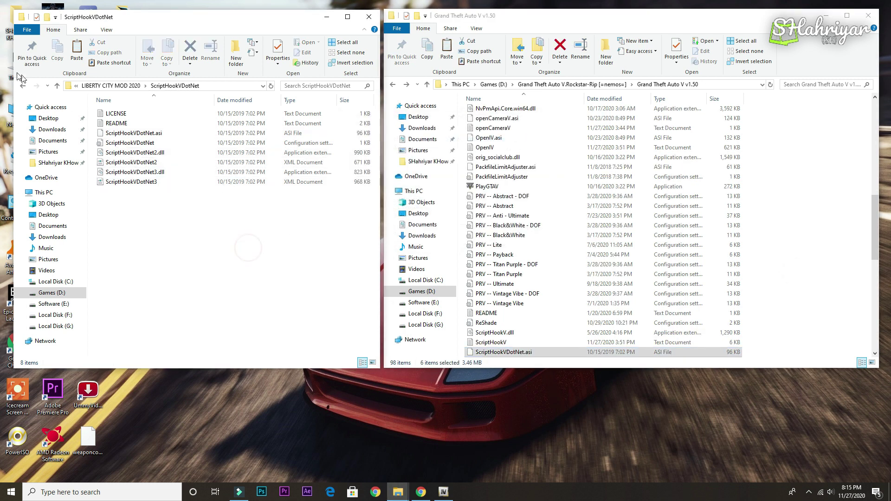
# Open the 40d4e8-GTAV Config v21.7 folder and look through the game config releases in its Older Versions folder.
pyautogui.click(23, 88)
pyautogui.click(119, 234)
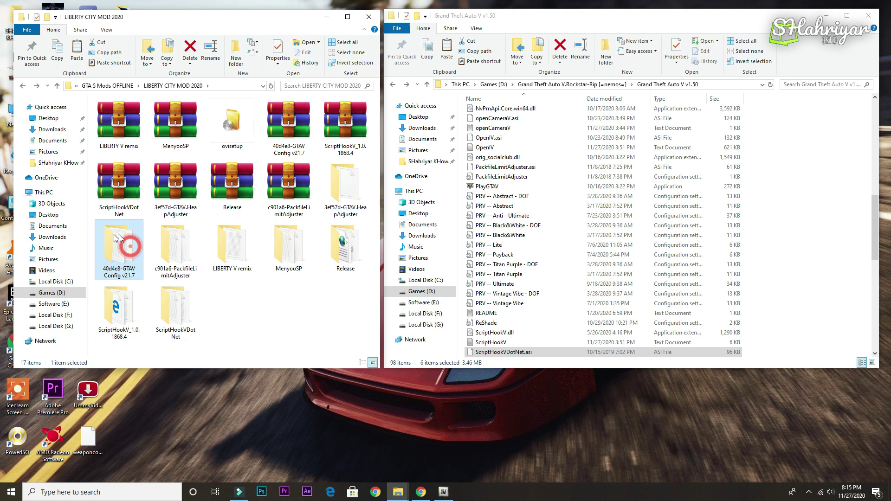
pyautogui.doubleClick(116, 238)
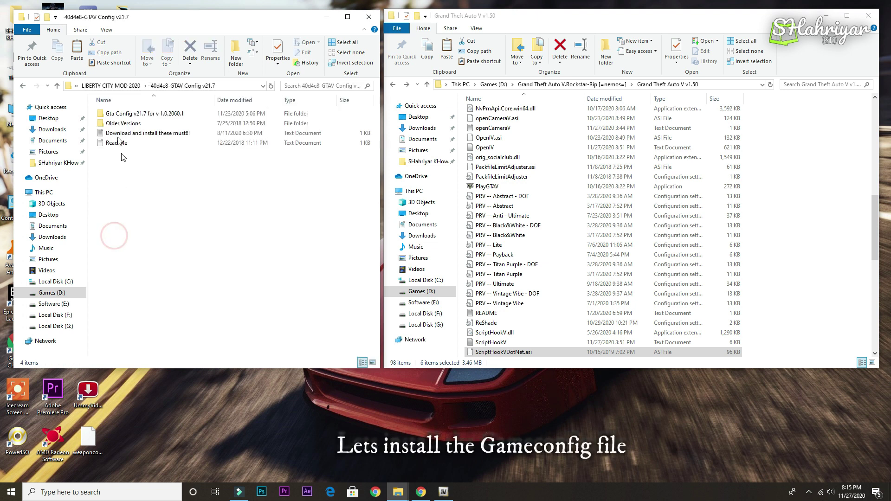
pyautogui.doubleClick(129, 126)
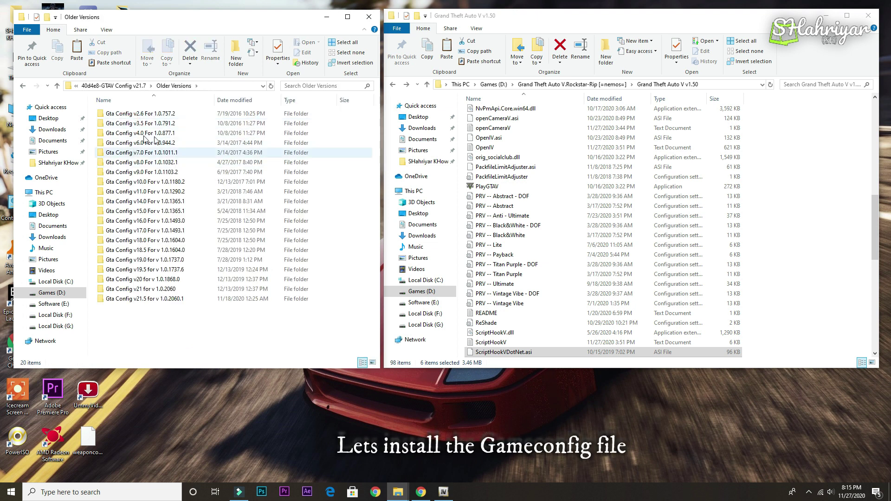
pyautogui.click(23, 86)
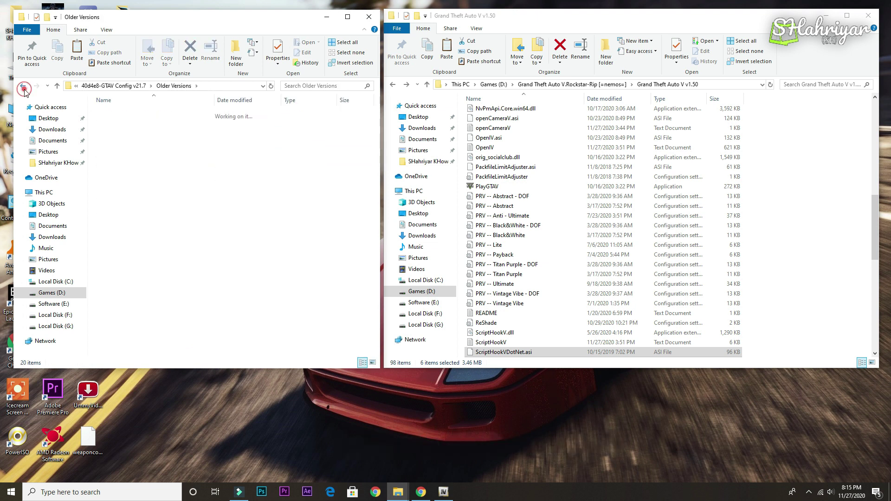
# Check the file version of the GTA5 application in its properties, and close the game root folder.
pyautogui.click(478, 187)
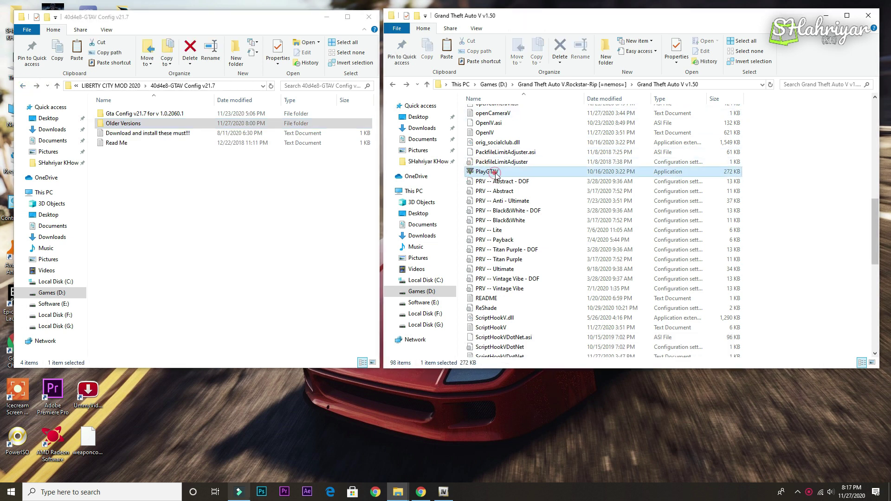
pyautogui.click(520, 173)
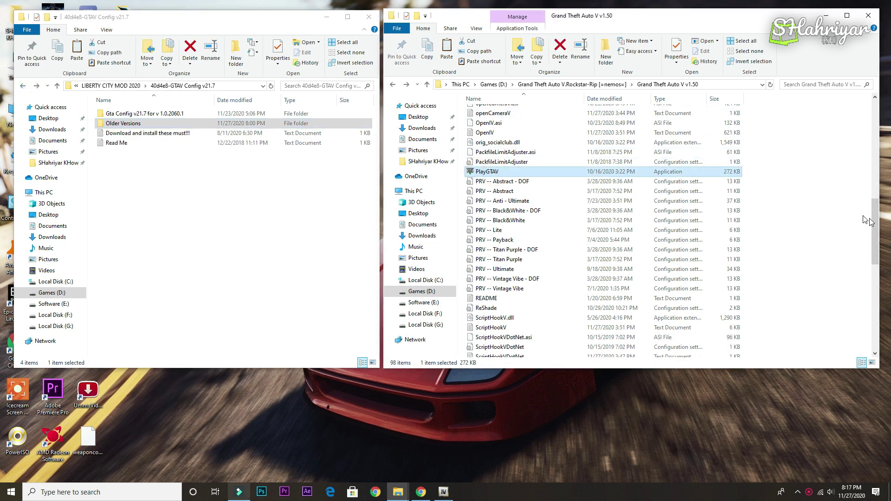
pyautogui.scroll(6, 873, 231)
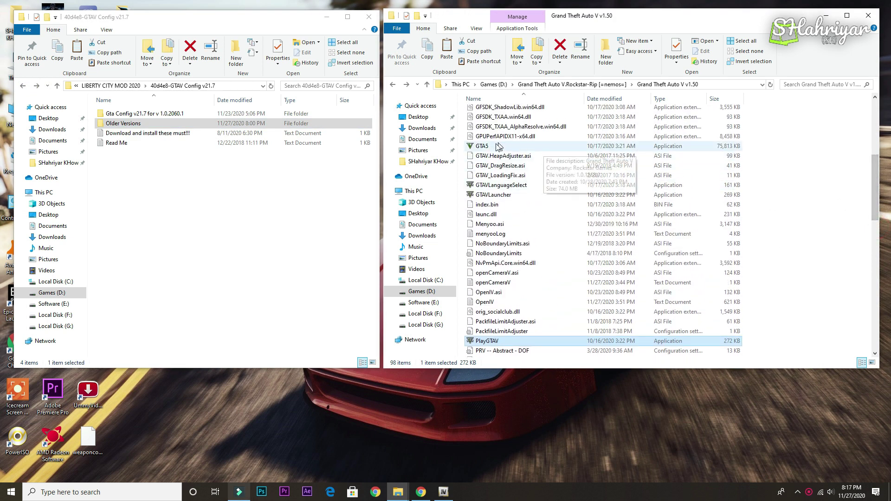
pyautogui.click(485, 147)
pyautogui.rightClick(486, 146)
pyautogui.click(511, 390)
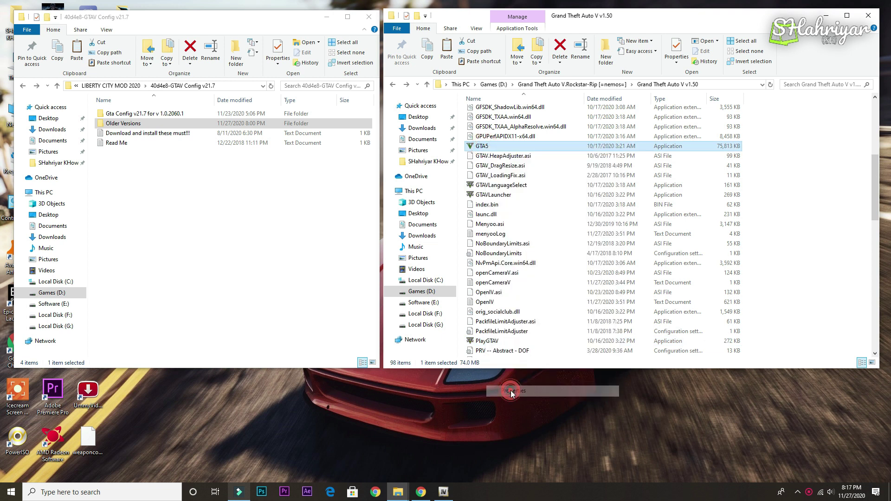
pyautogui.click(572, 171)
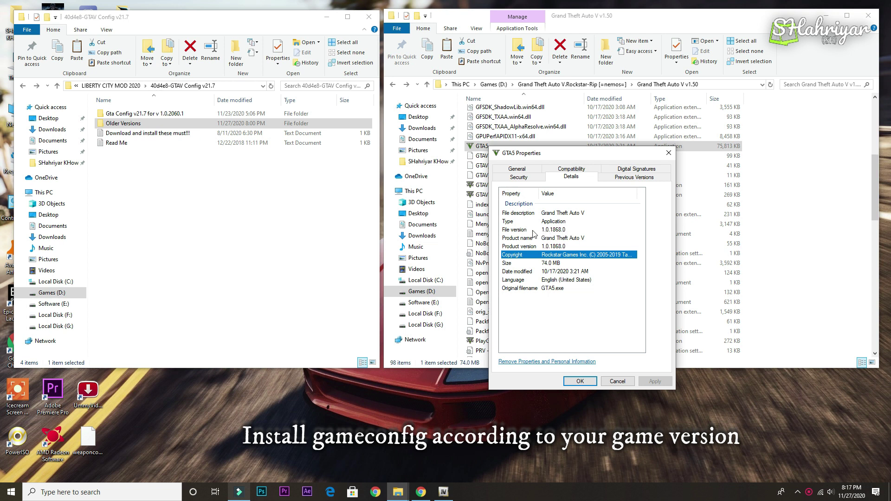
pyautogui.click(611, 383)
pyautogui.click(869, 16)
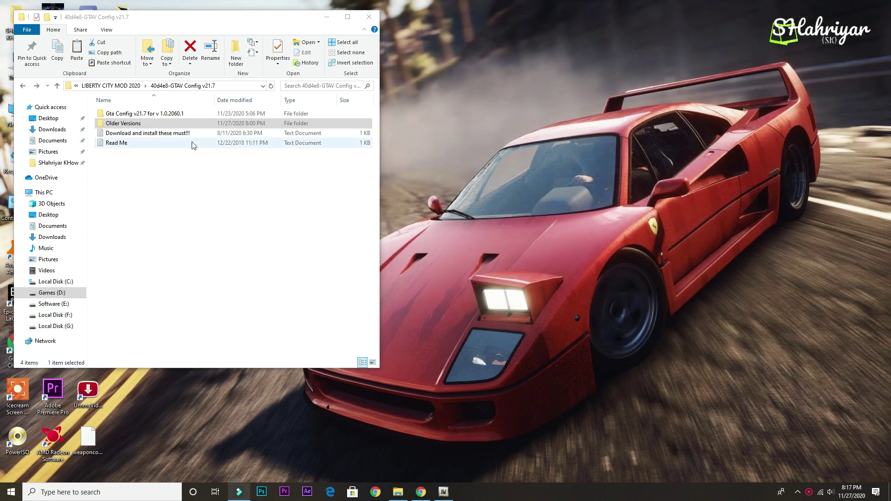
# Open the Stock Traffic (Means Gta base) folder inside Gta Config v21.7 for v 1.0.2060.1.
pyautogui.click(130, 117)
pyautogui.doubleClick(129, 118)
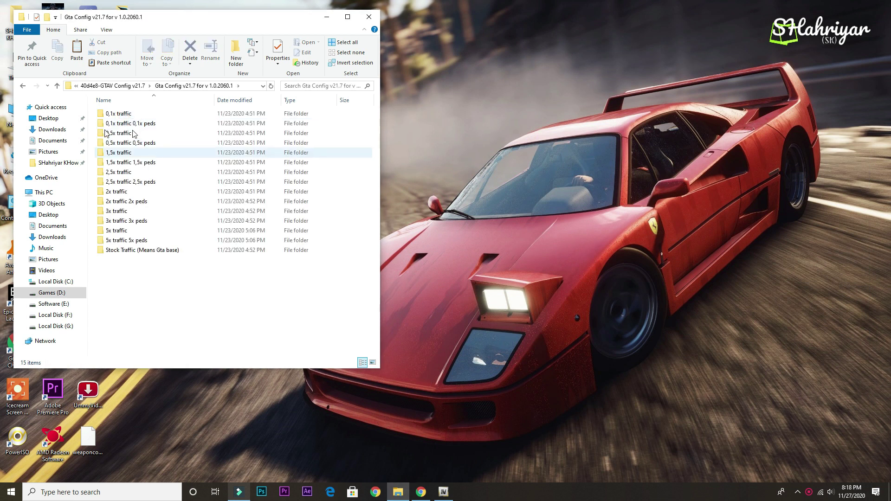
pyautogui.doubleClick(134, 251)
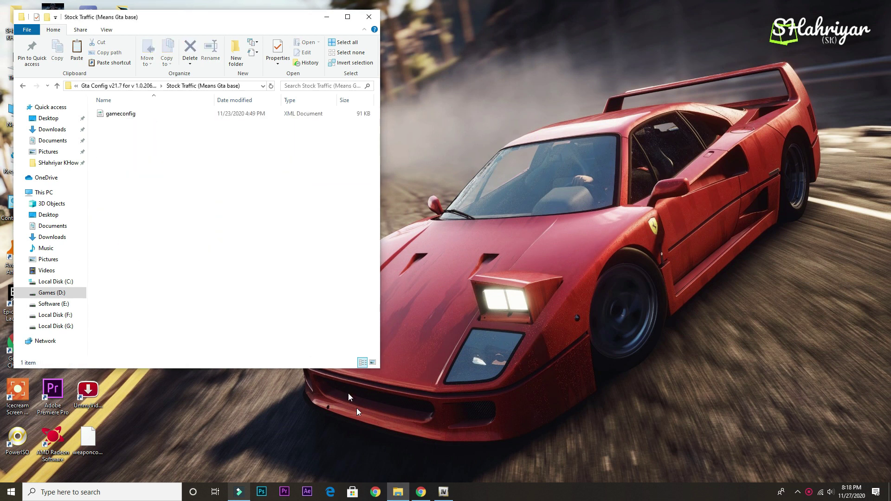
# Switch to OpenIV and open the folder mods/update/update.rpf/common/data.
pyautogui.click(446, 491)
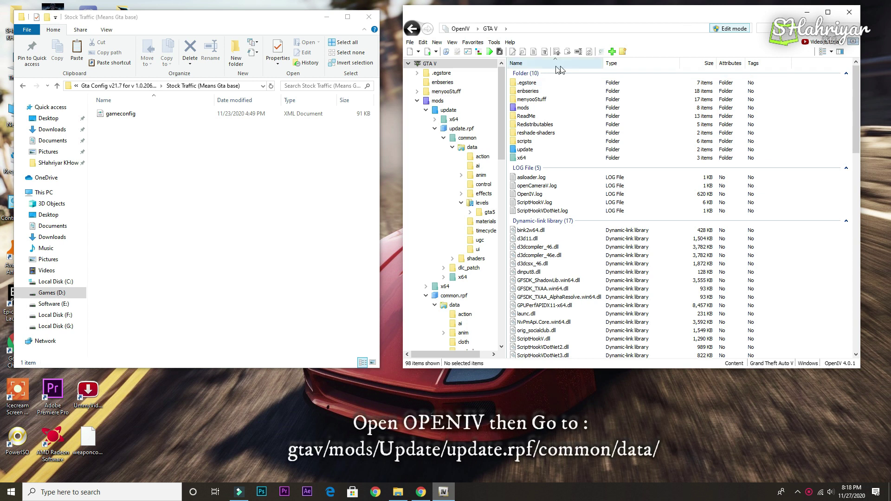
pyautogui.doubleClick(524, 108)
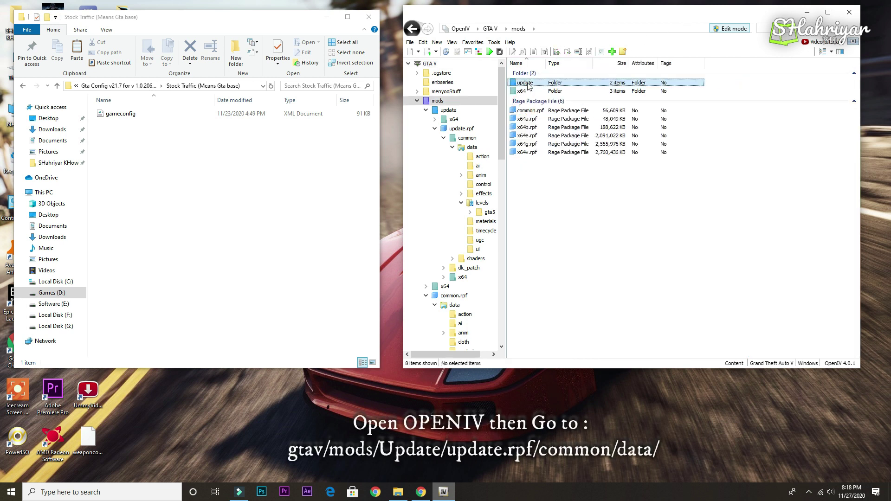
pyautogui.doubleClick(527, 84)
pyautogui.doubleClick(529, 102)
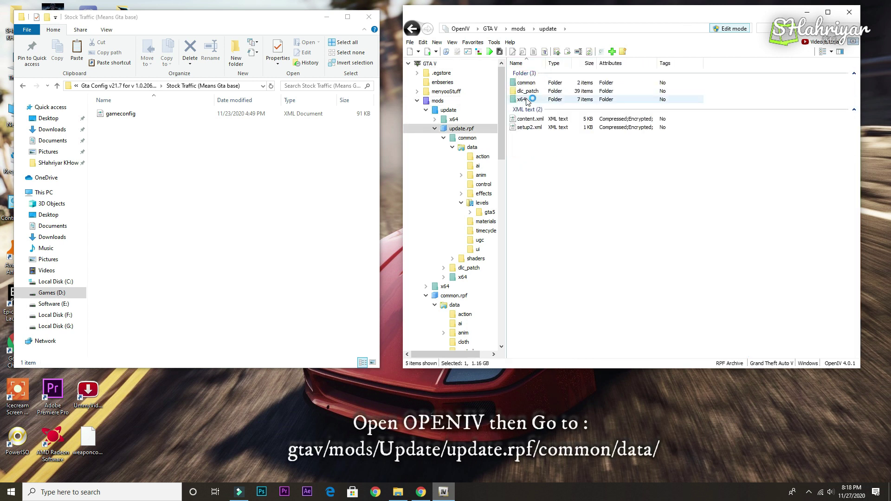
pyautogui.doubleClick(526, 83)
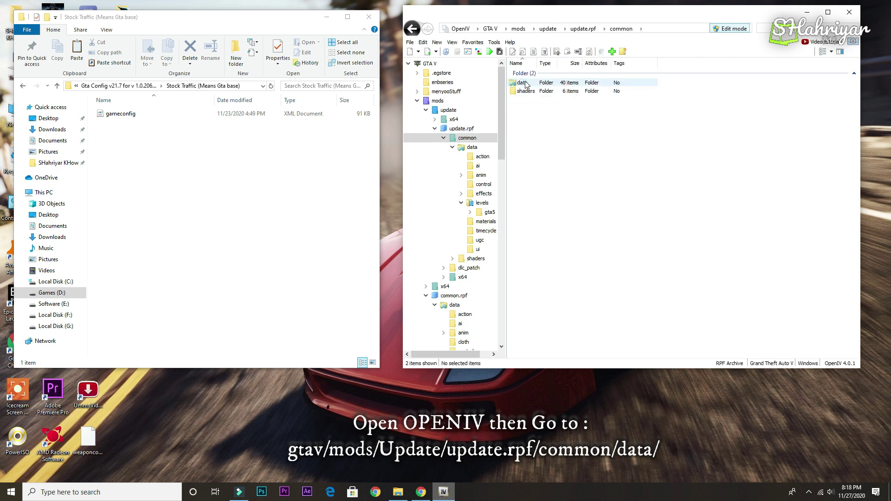
pyautogui.doubleClick(527, 83)
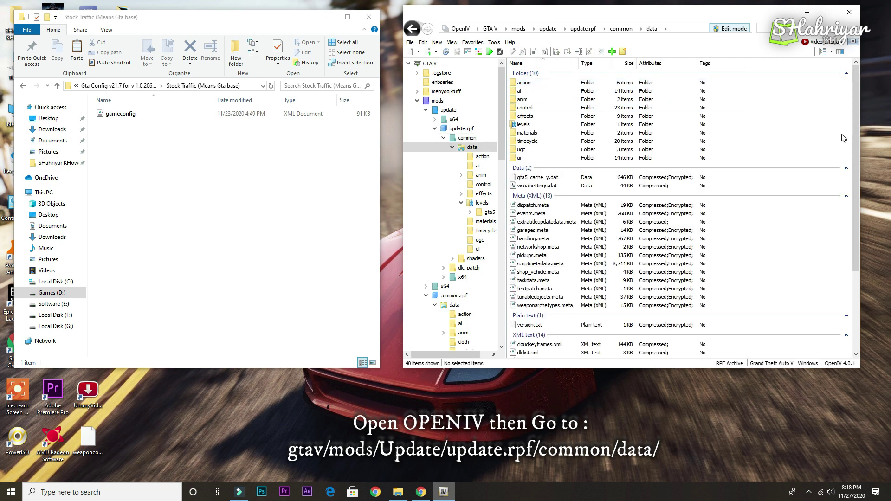
# Copy the Stock Traffic gameconfig file into the data folder of update.rpf, and close File Explorer and OpenIV.
pyautogui.moveTo(858, 135); pyautogui.dragTo(856, 254)
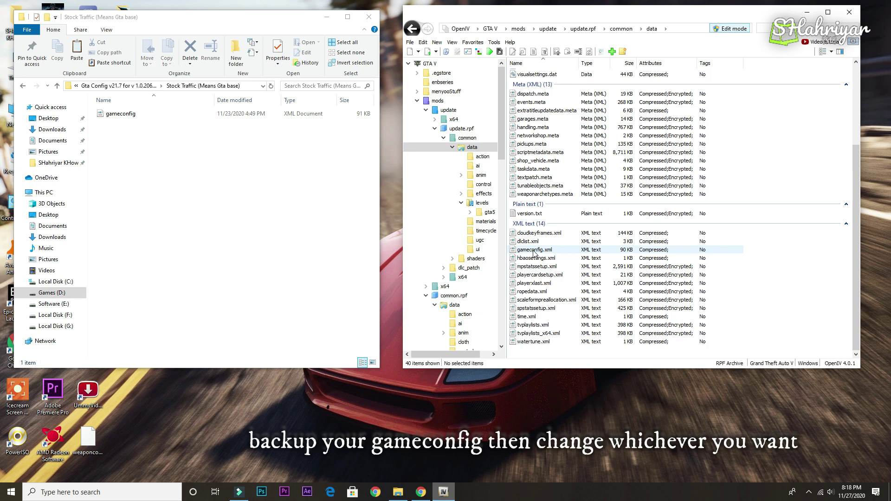
pyautogui.moveTo(106, 114); pyautogui.dragTo(689, 266)
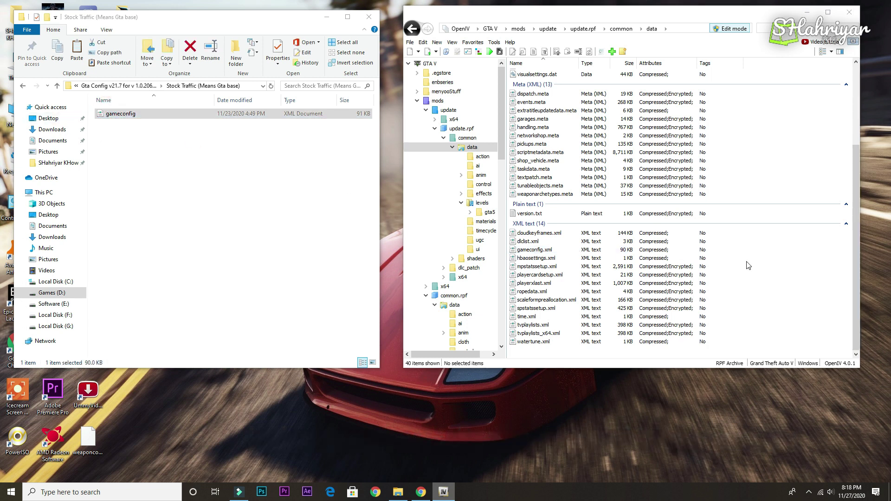
pyautogui.click(369, 20)
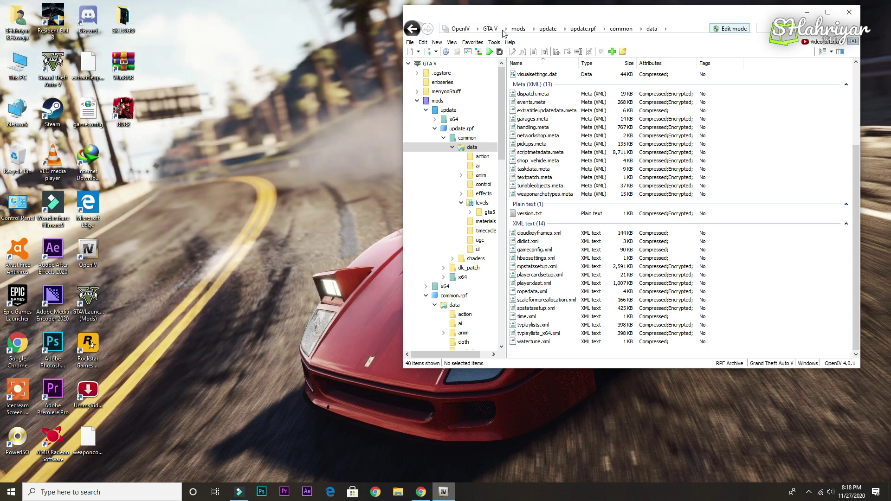
pyautogui.click(850, 13)
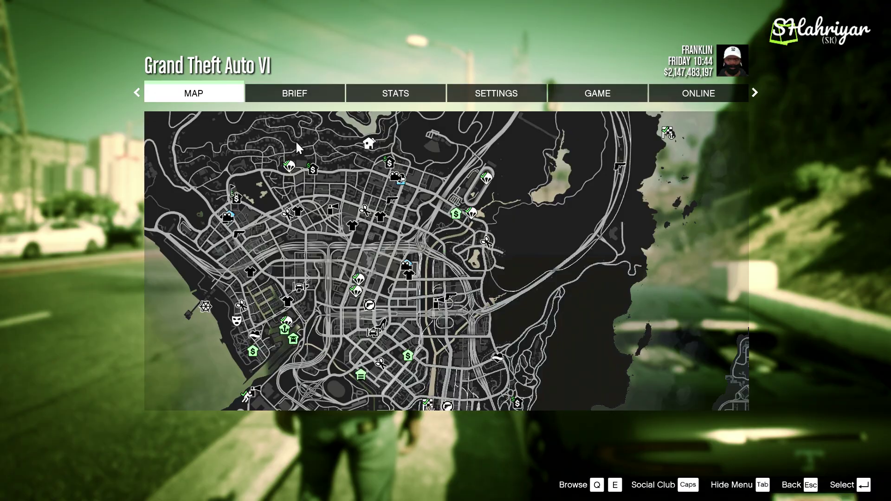
# Examine the Liberty City islands east of Los Santos on the in-game map, and return to the game.
pyautogui.press('Escape')
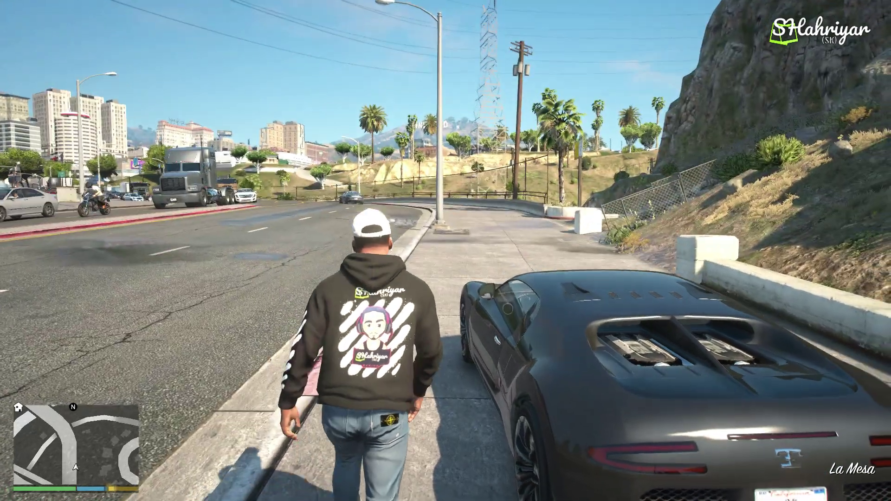
pyautogui.press('w')
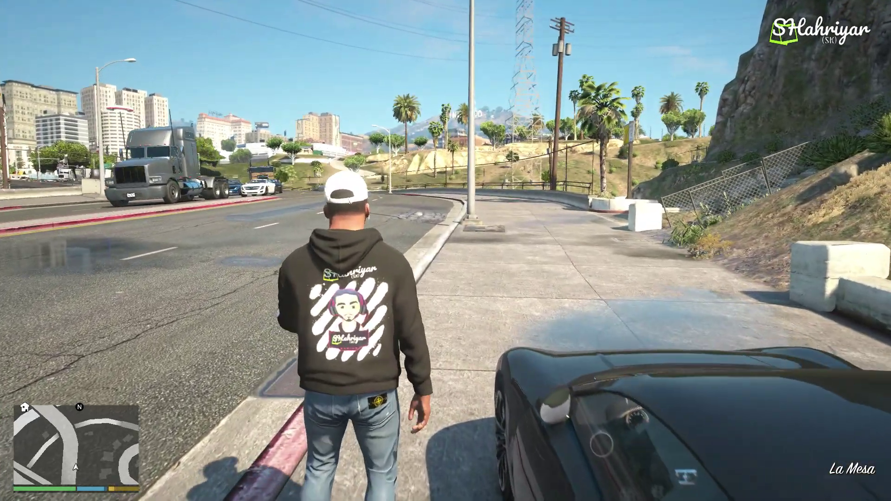
pyautogui.press('Escape')
pyautogui.moveTo(588, 333); pyautogui.dragTo(158, 133)
pyautogui.moveTo(525, 277); pyautogui.dragTo(498, 239)
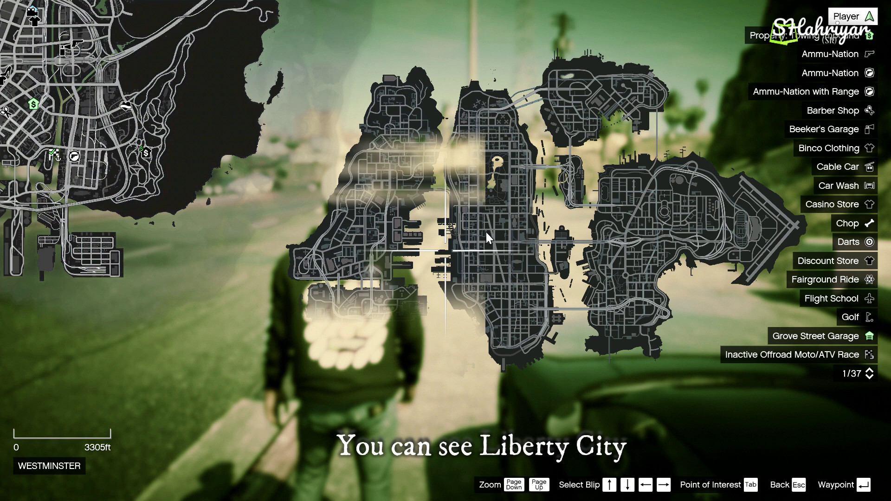
pyautogui.scroll(4, 484, 232)
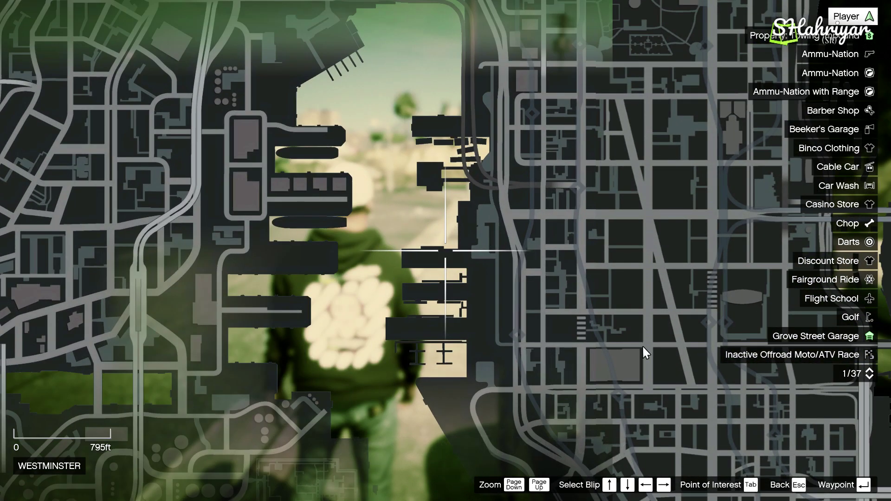
pyautogui.press('Escape')
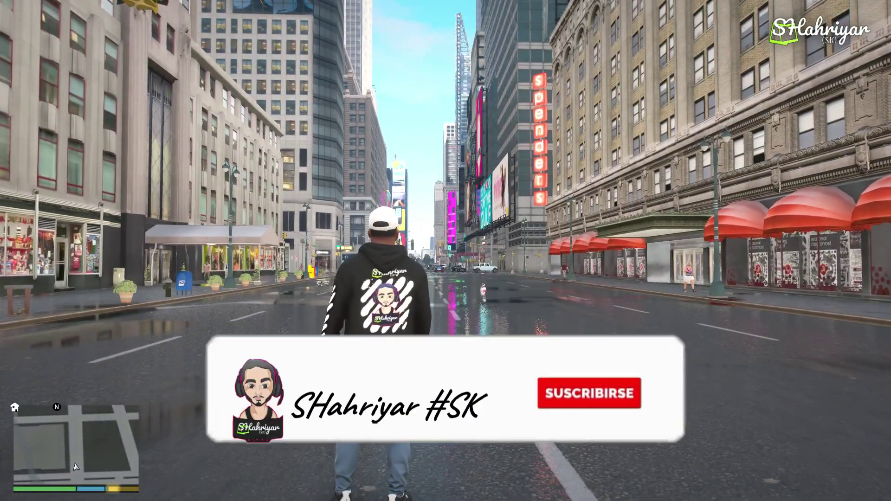
# Open Menyoo's Time Options and turn off Pause Clock Time.
pyautogui.press('F8')
pyautogui.press('Down')
pyautogui.press('Down')
pyautogui.press('Down')
pyautogui.press('Down')
pyautogui.press('Down')
pyautogui.press('Down')
pyautogui.press('Return')
pyautogui.press('Down')
pyautogui.press('Return')
pyautogui.press('Down')
pyautogui.press('Down')
pyautogui.press('Right')
pyautogui.press('Right')
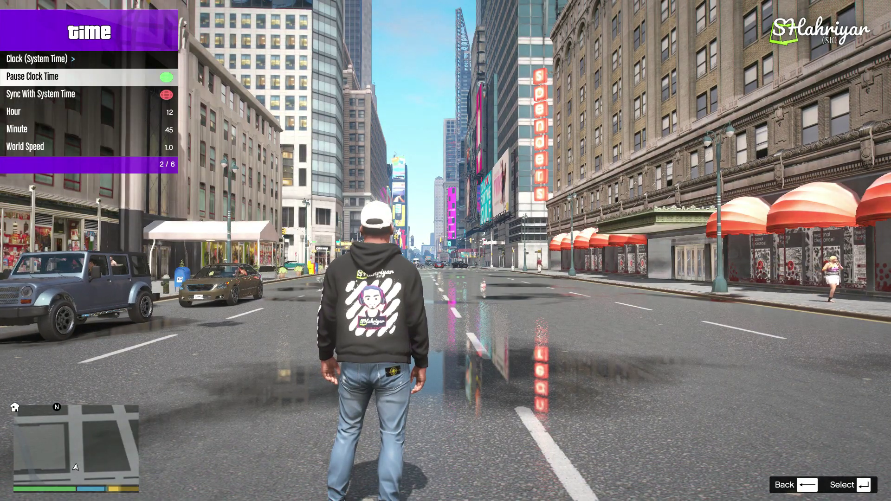
pyautogui.press('Down')
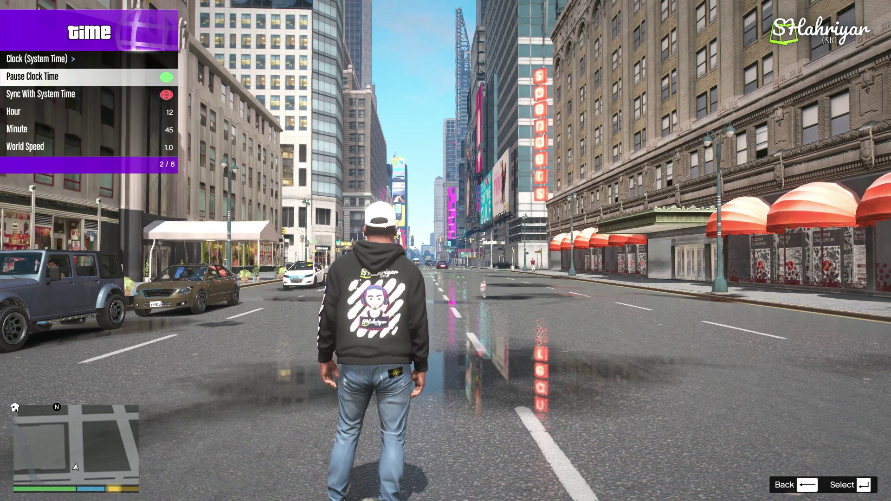
pyautogui.press('Return')
# Adjust the game clock's Minute value to 41.
pyautogui.press('Down')
pyautogui.press('Down')
pyautogui.press('Down')
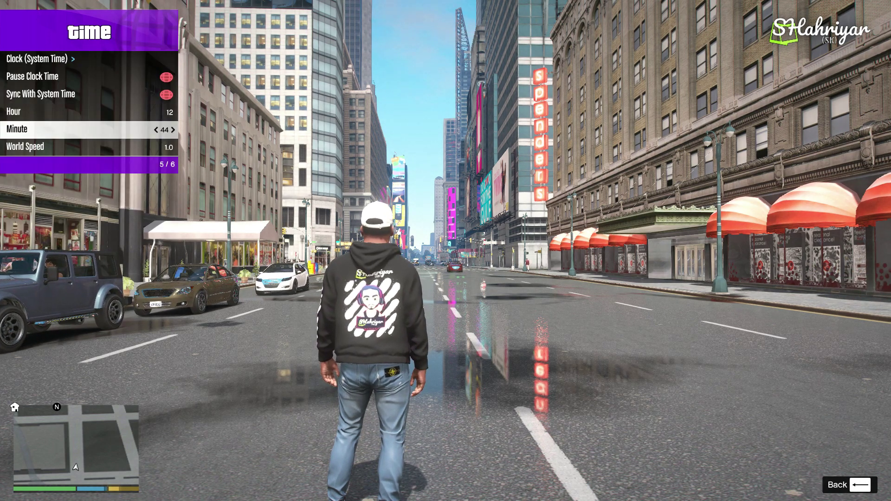
pyautogui.press('Left')
pyautogui.press('Left')
pyautogui.press('Left')
pyautogui.press('Left')
pyautogui.press('Left')
pyautogui.press('Left')
pyautogui.press('Left')
pyautogui.press('Left')
pyautogui.press('Left')
pyautogui.press('Left')
pyautogui.press('Left')
pyautogui.press('Left')
pyautogui.press('Left')
pyautogui.press('Left')
pyautogui.press('Left')
pyautogui.press('Left')
pyautogui.press('Left')
pyautogui.press('Left')
pyautogui.press('Right')
pyautogui.press('Right')
pyautogui.press('Right')
pyautogui.press('Right')
pyautogui.press('Right')
pyautogui.press('Right')
pyautogui.press('Right')
pyautogui.press('Right')
pyautogui.press('Right')
pyautogui.press('Right')
pyautogui.press('Right')
pyautogui.press('Right')
pyautogui.press('Right')
pyautogui.press('Right')
pyautogui.press('Right')
pyautogui.press('Right')
pyautogui.press('Right')
pyautogui.press('Right')
pyautogui.press('Right')
pyautogui.press('Right')
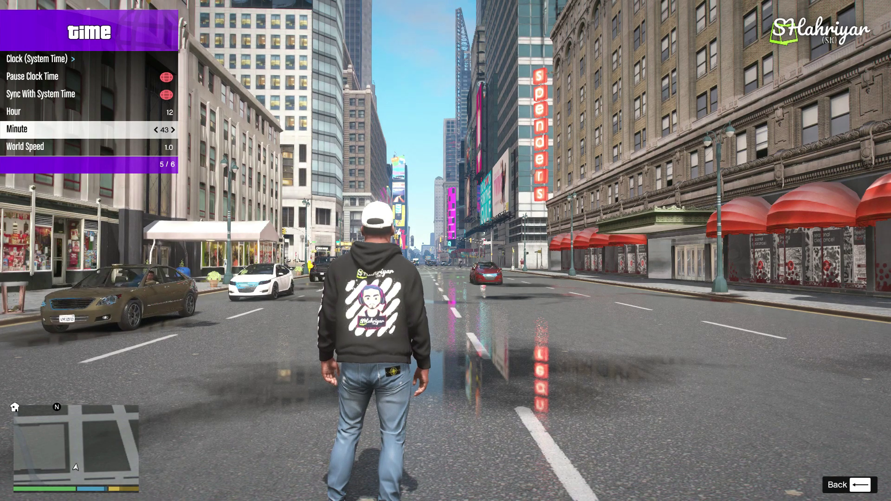
pyautogui.press('Left')
pyautogui.press('Left')
pyautogui.press('Left')
pyautogui.press('Left')
pyautogui.press('Left')
pyautogui.press('Left')
pyautogui.press('Left')
pyautogui.press('Left')
pyautogui.press('Left')
pyautogui.press('Left')
pyautogui.press('Left')
pyautogui.press('Left')
pyautogui.press('Left')
pyautogui.press('Left')
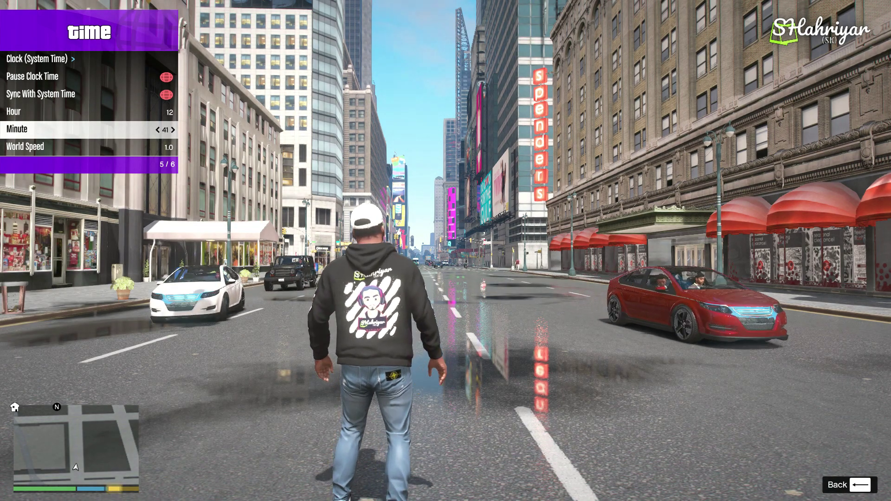
# Turn Pause Clock Time back on and return to the main Menyoo menu.
pyautogui.press('Up')
pyautogui.press('Up')
pyautogui.press('Up')
pyautogui.press('Return')
pyautogui.press('BackSpace')
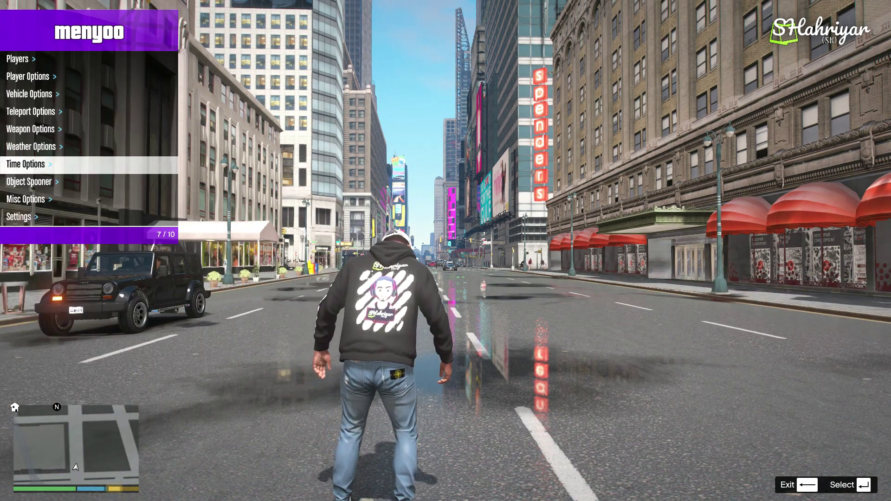
# Open Weather Options and apply the ExtraSunny, Clear, Clouds, Smog and Foggy presets one after another.
pyautogui.press('Up')
pyautogui.press('Return')
pyautogui.press('Down')
pyautogui.press('Return')
pyautogui.press('Down')
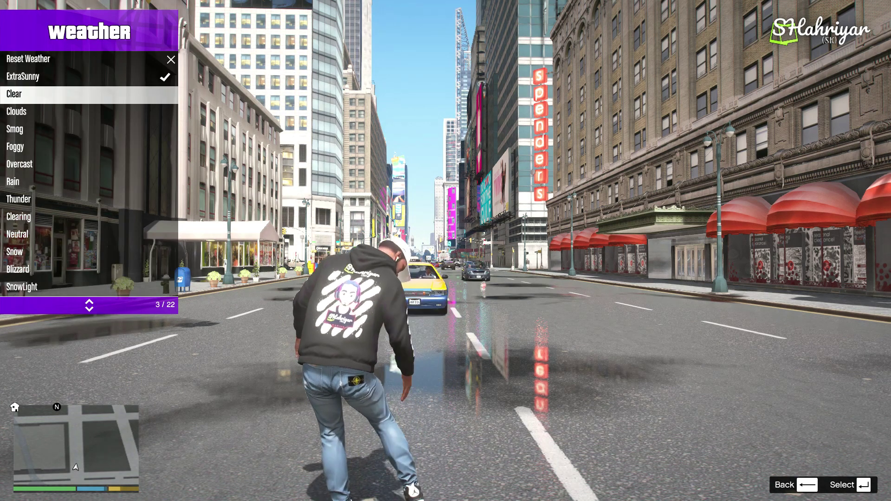
pyautogui.press('Return')
pyautogui.press('Down')
pyautogui.press('Return')
pyautogui.press('Down')
pyautogui.press('Return')
pyautogui.press('Down')
pyautogui.press('Return')
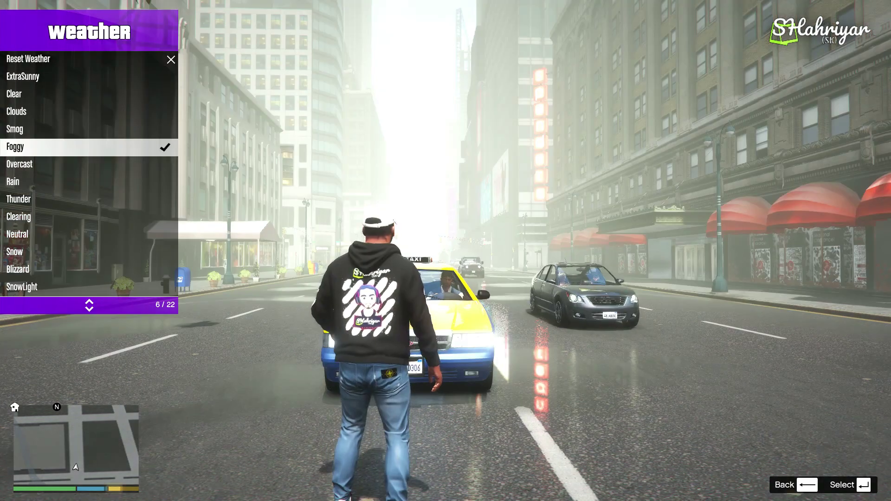
# Apply the Overcast and Rain weather presets in turn, and finish with Thunder.
pyautogui.press('Down')
pyautogui.press('Return')
pyautogui.press('Down')
pyautogui.press('Return')
pyautogui.press('Down')
pyautogui.press('Return')
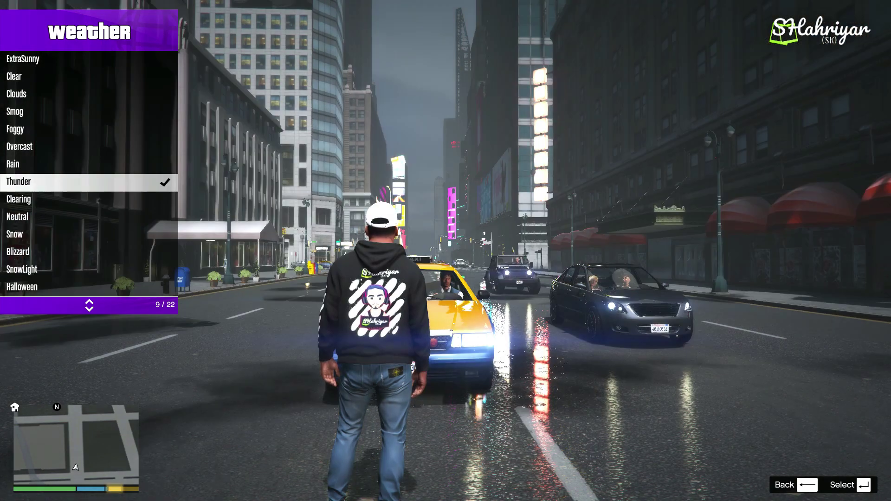
pyautogui.press('Return')
pyautogui.press('Up')
pyautogui.press('Return')
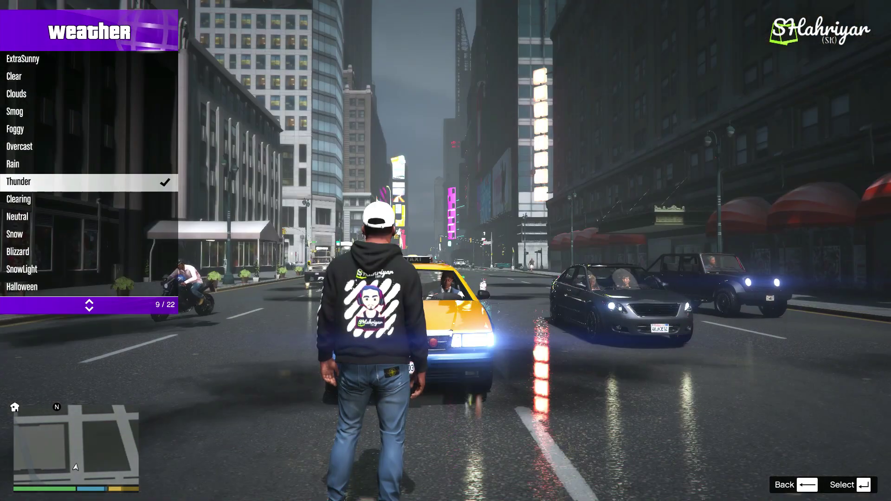
# Walk the character forward along the Liberty City street to view the map in stormy weather.
pyautogui.press('d')
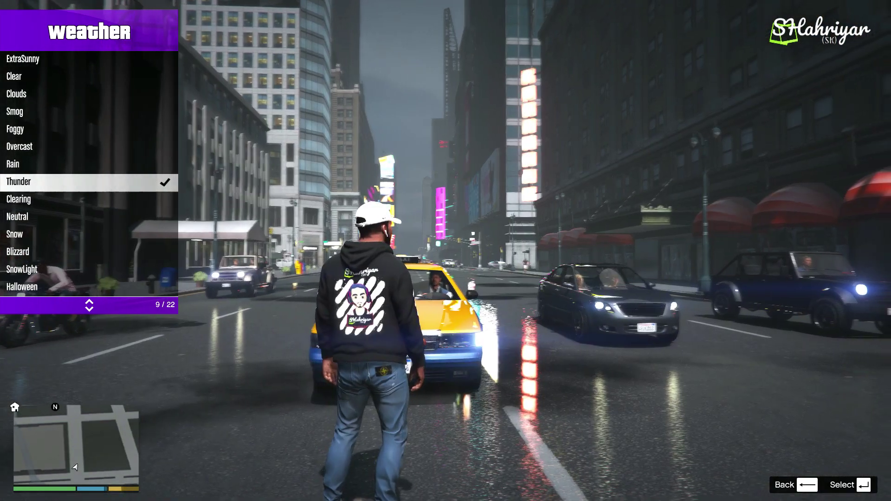
pyautogui.press('w')
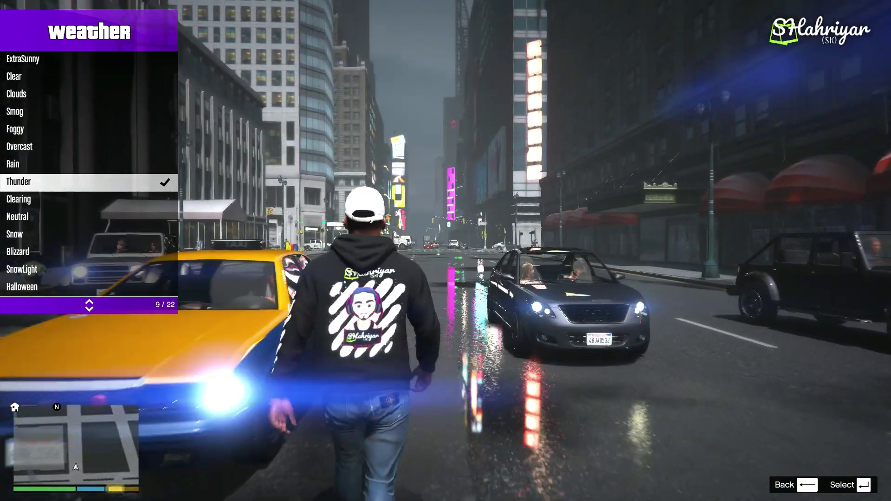
pyautogui.press('w')
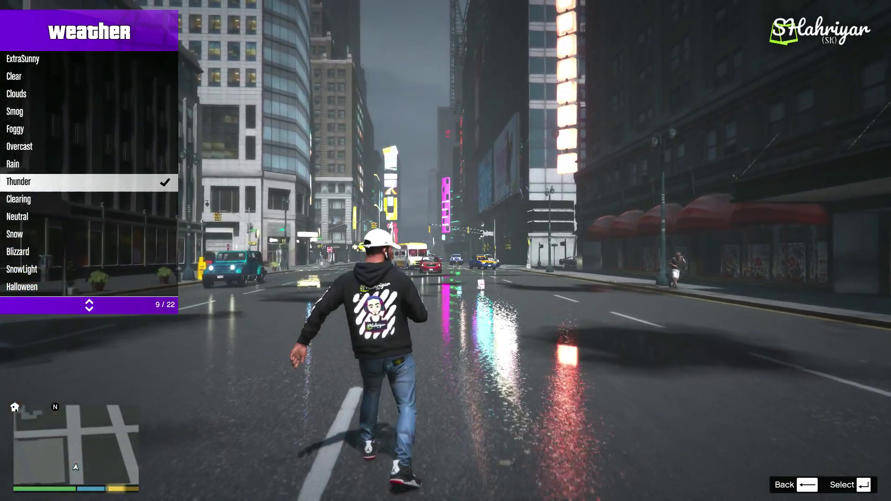
pyautogui.press('w')
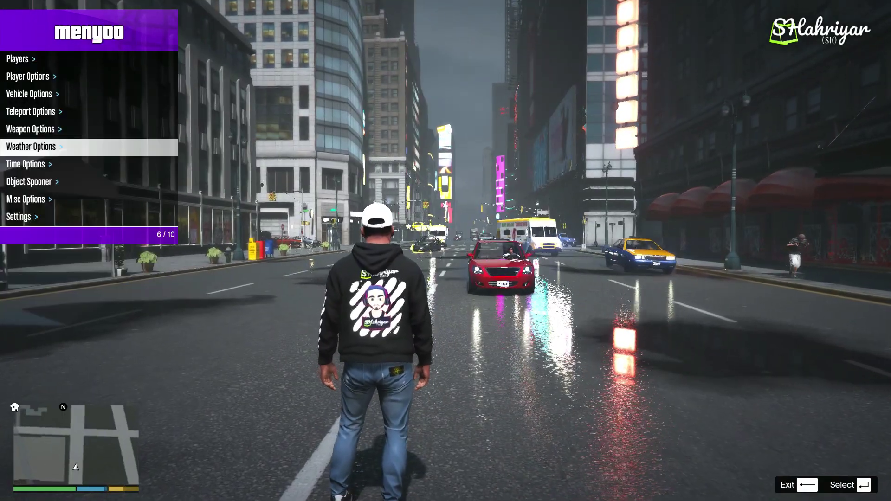